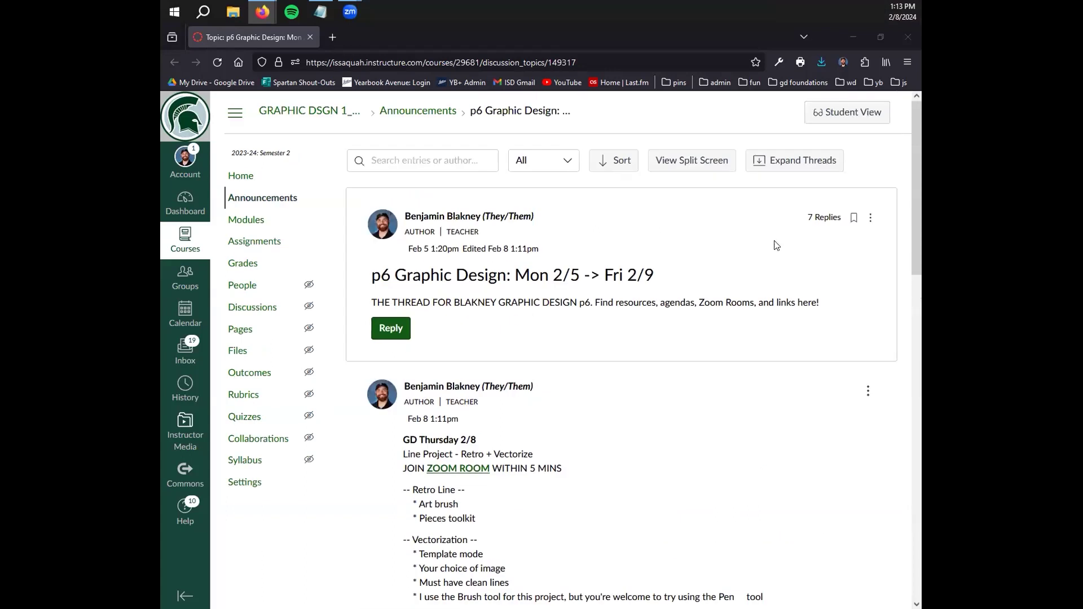
Switch the course to Student View and read the Thursday 2/8 agenda in the p6 Graphic Design announcement.
left_click(839, 114)
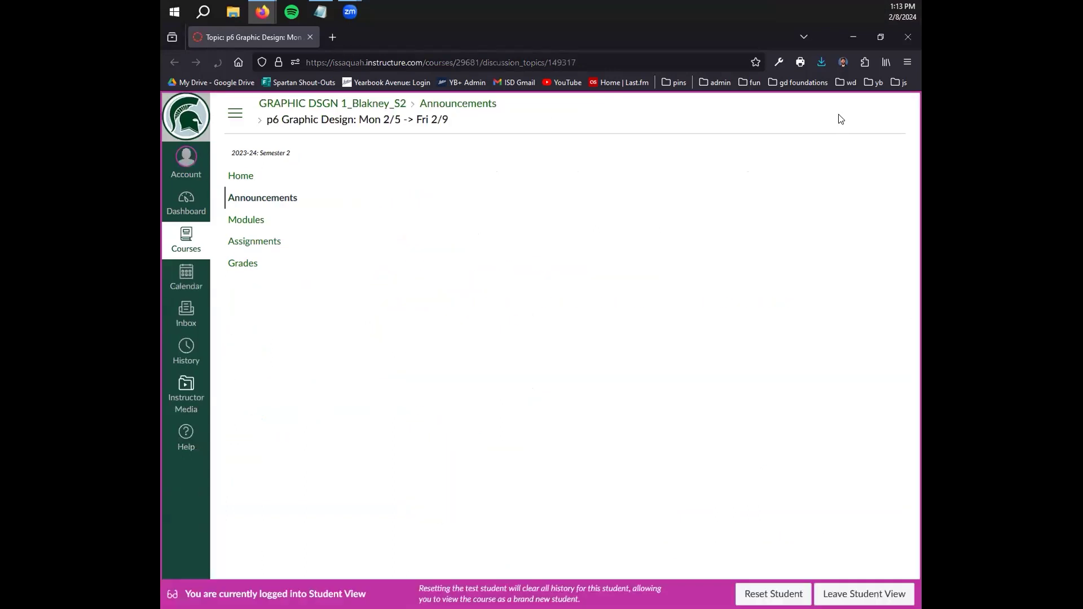
scroll(555, 317, "down", 2)
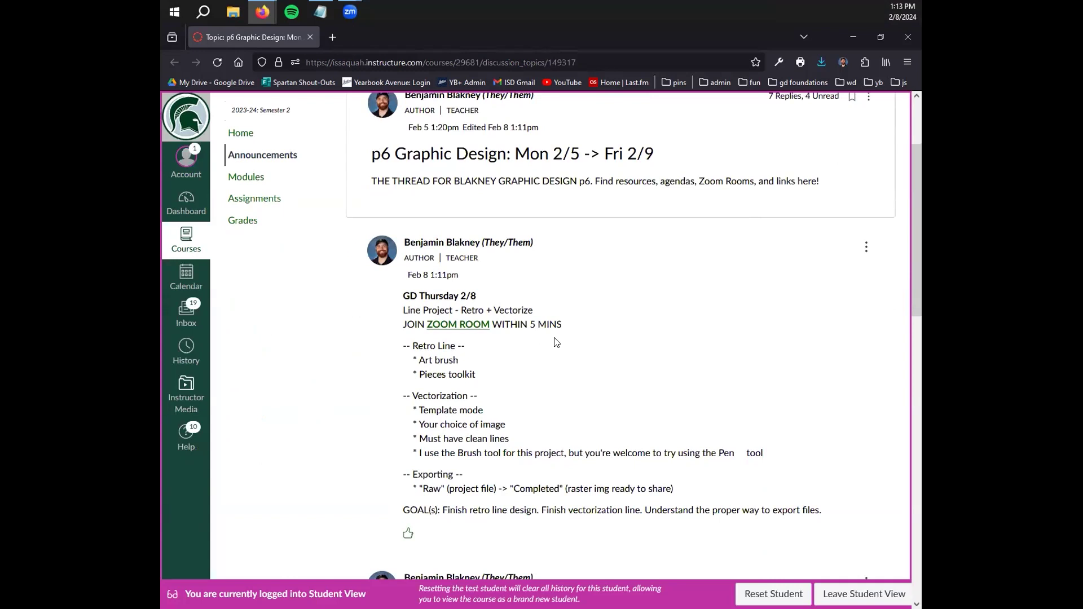
Open retroLine.ai from the 6gd folder inside s2 of the 2023-24 (SK-131506) folder using File Explorer.
left_click(233, 12)
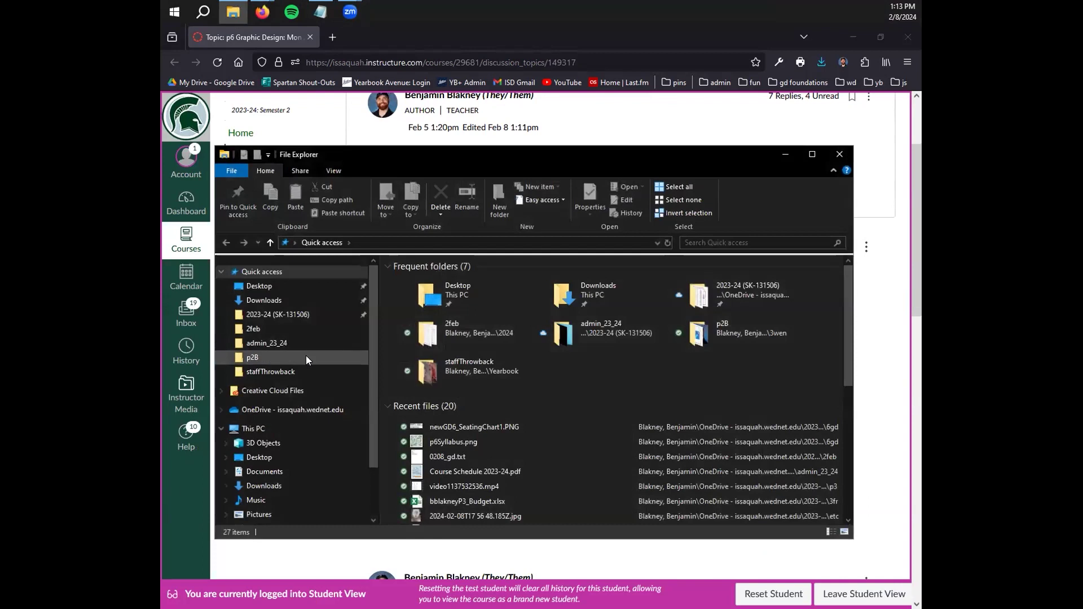
left_click(309, 314)
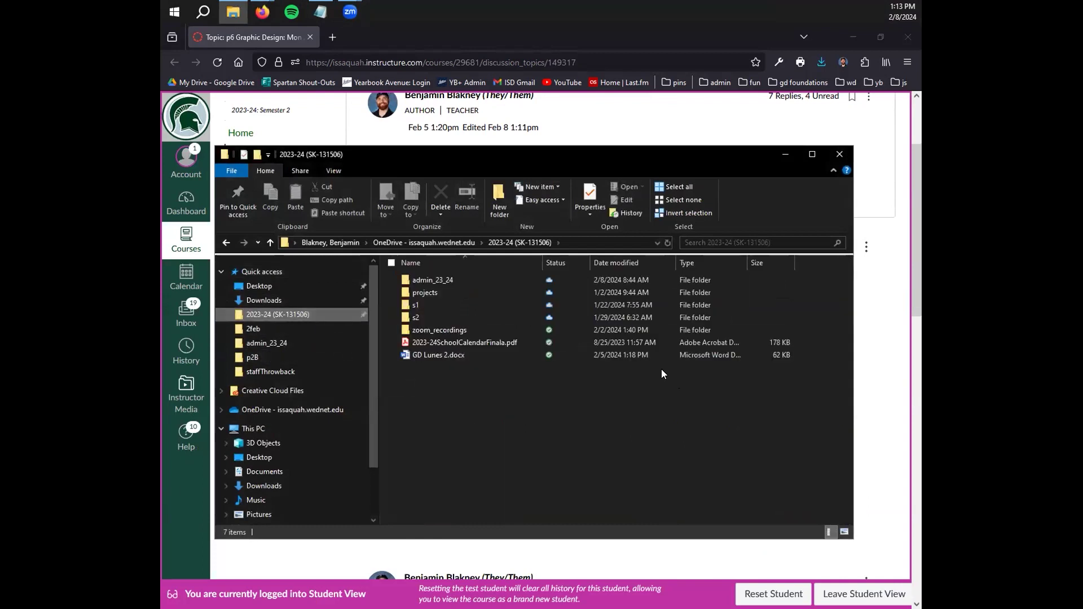
double_click(423, 317)
double_click(437, 331)
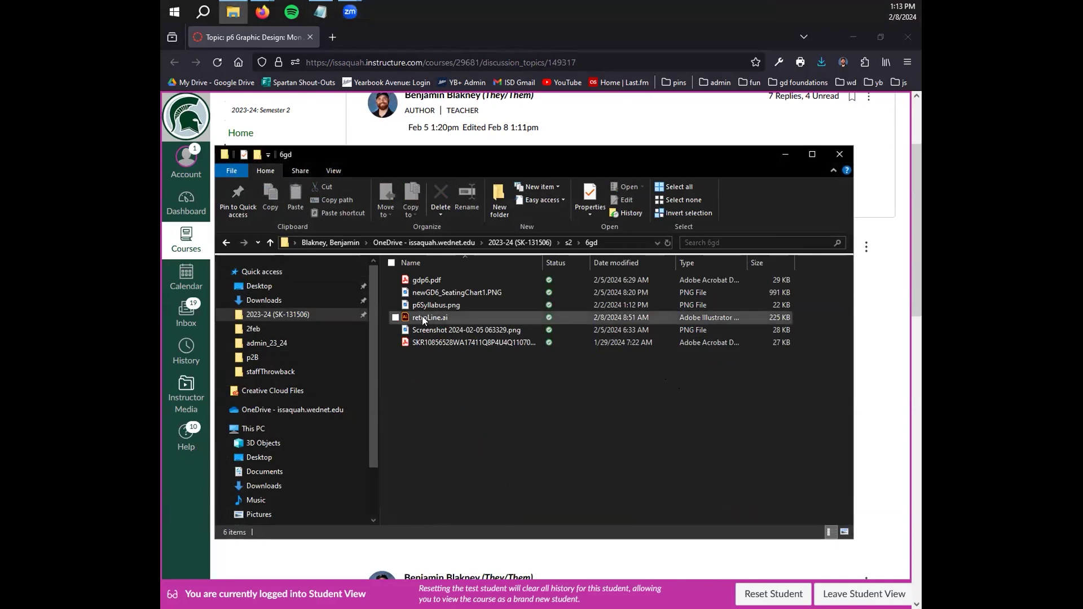
left_click(457, 319)
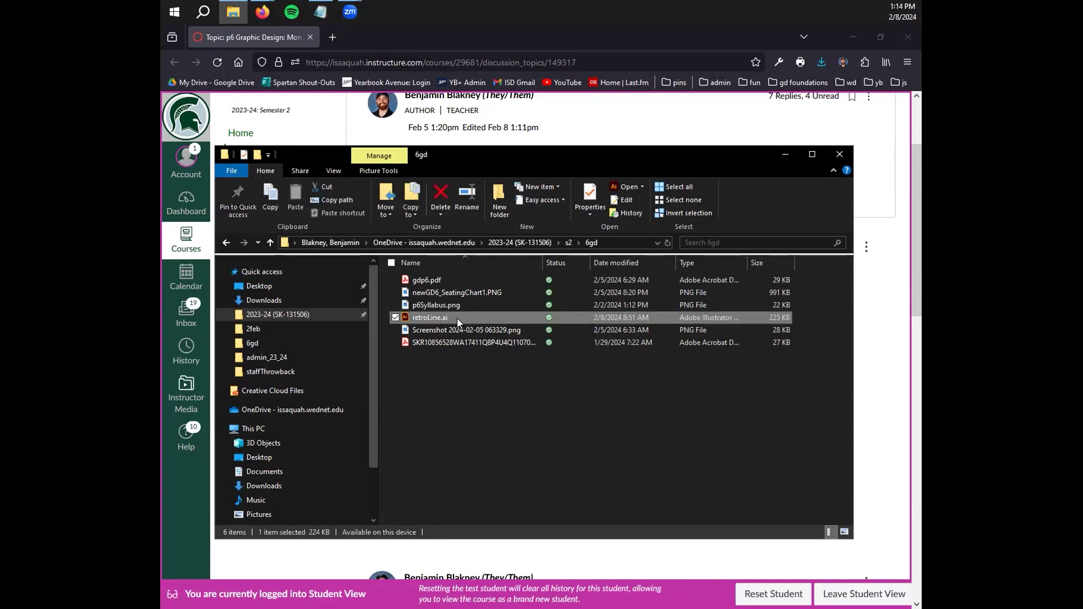
double_click(457, 318)
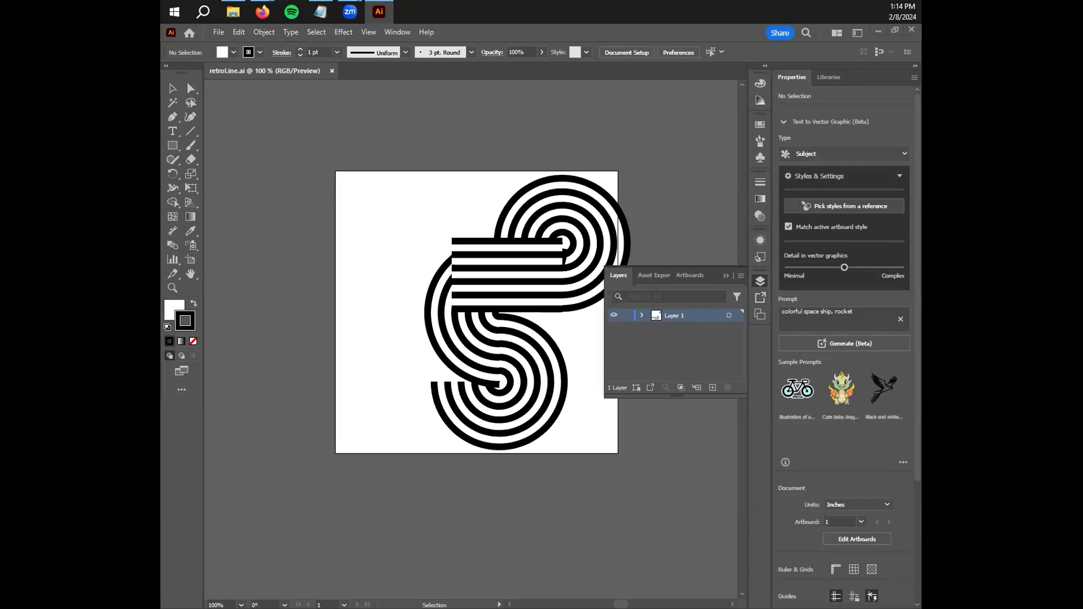
Collapse the layer list and delete all the striped line artwork on the artboard.
left_click(762, 281)
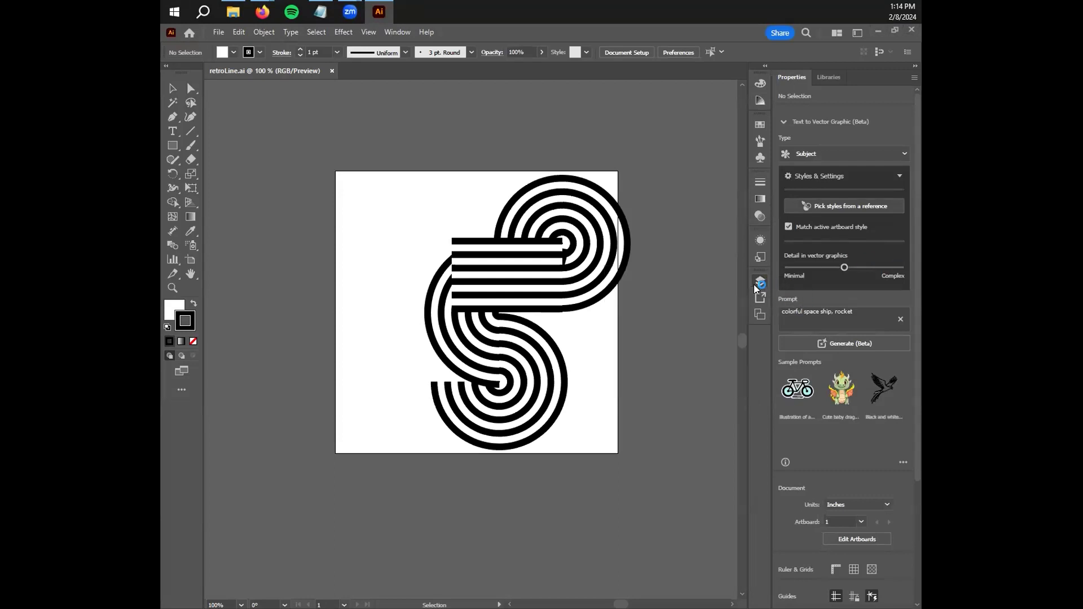
left_click_drag(390, 179, 646, 441)
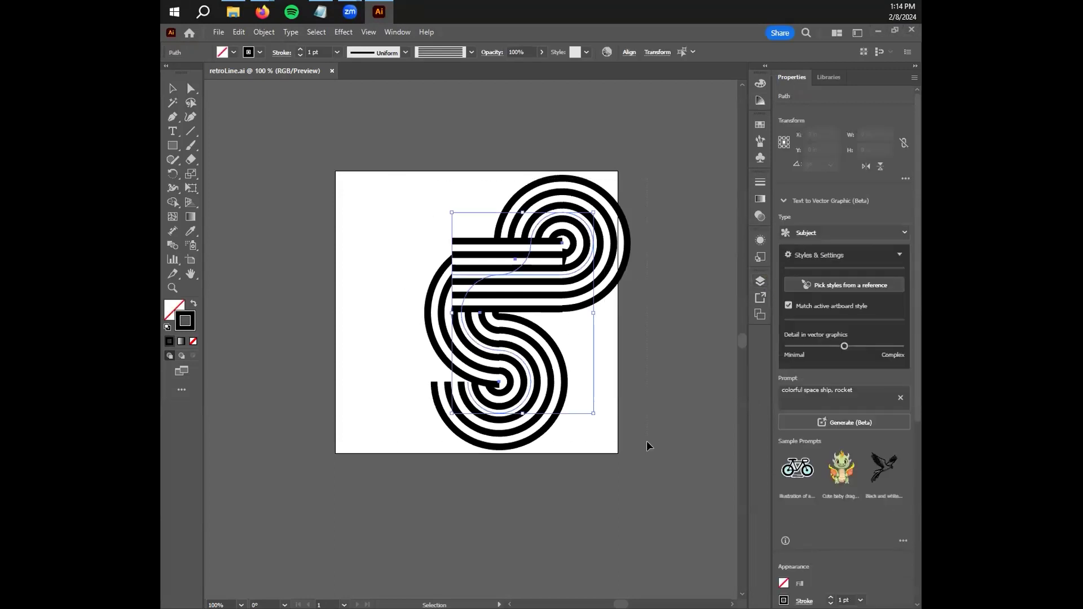
key("Delete")
Draw a tall rectangle about 0.24 by 3.82 in near the artboard's left edge, with black fill and no stroke.
left_click(191, 131)
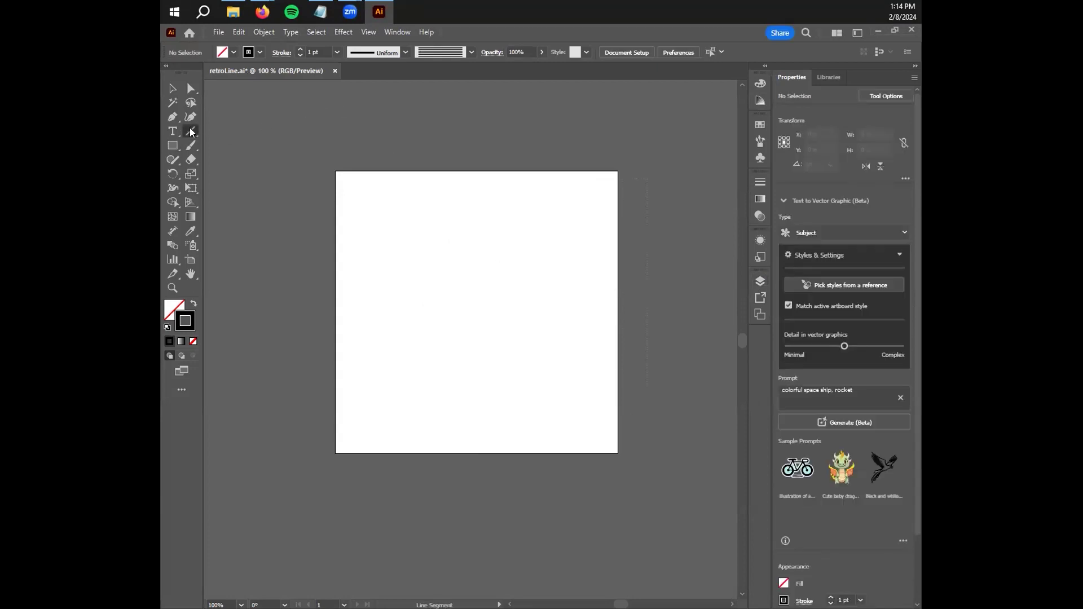
left_click(172, 155)
left_click(171, 149)
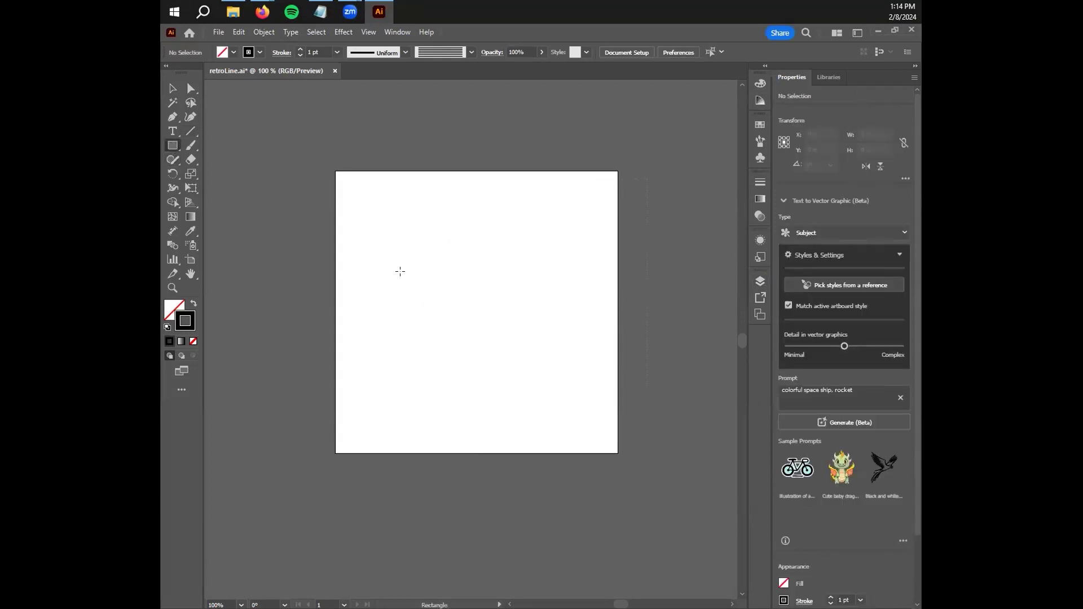
left_click_drag(360, 214, 375, 429)
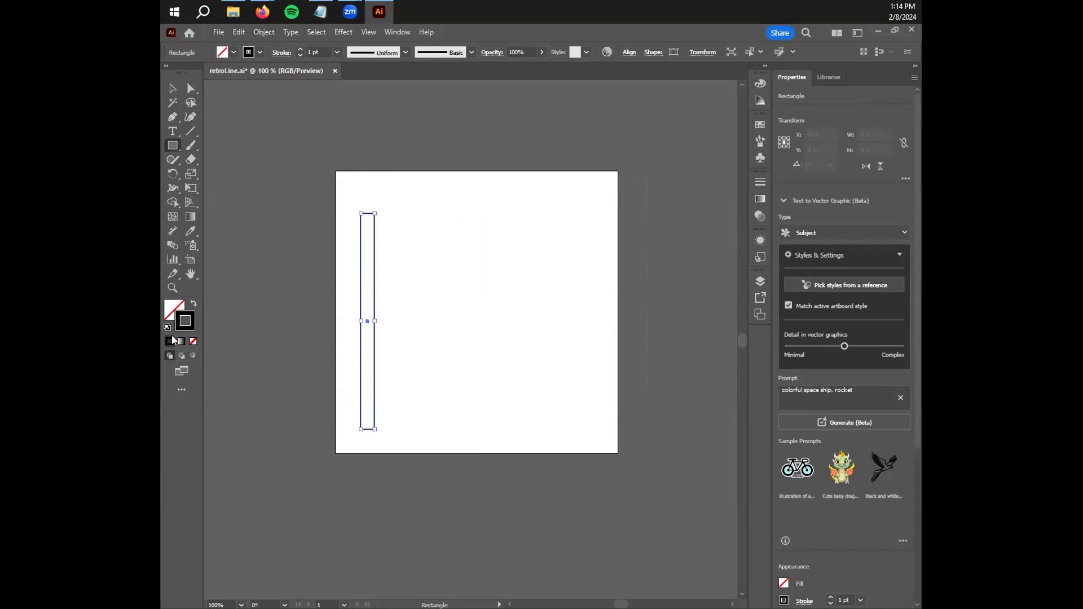
left_click(194, 304)
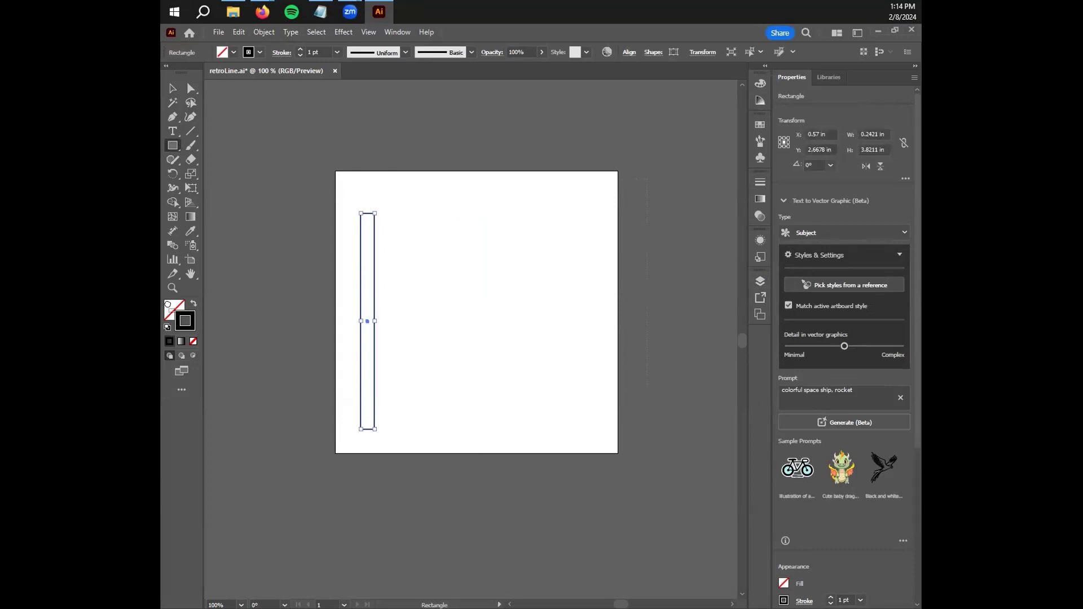
left_click(193, 341)
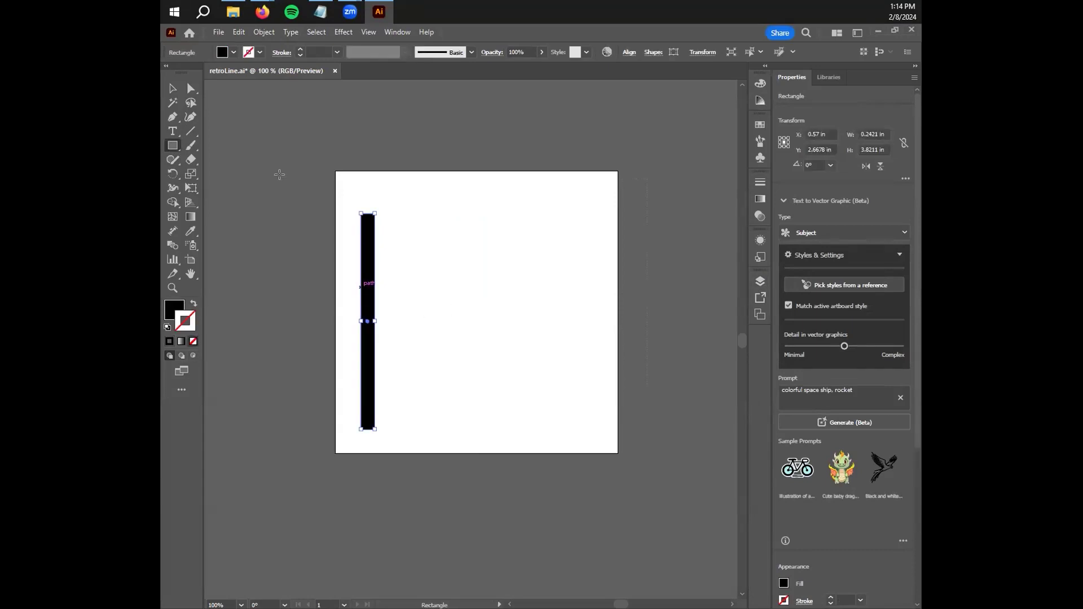
Duplicate the black bar sideways repeatedly to form a row of eight adjoining bars.
key("v")
left_click_drag(368, 264, 410, 265)
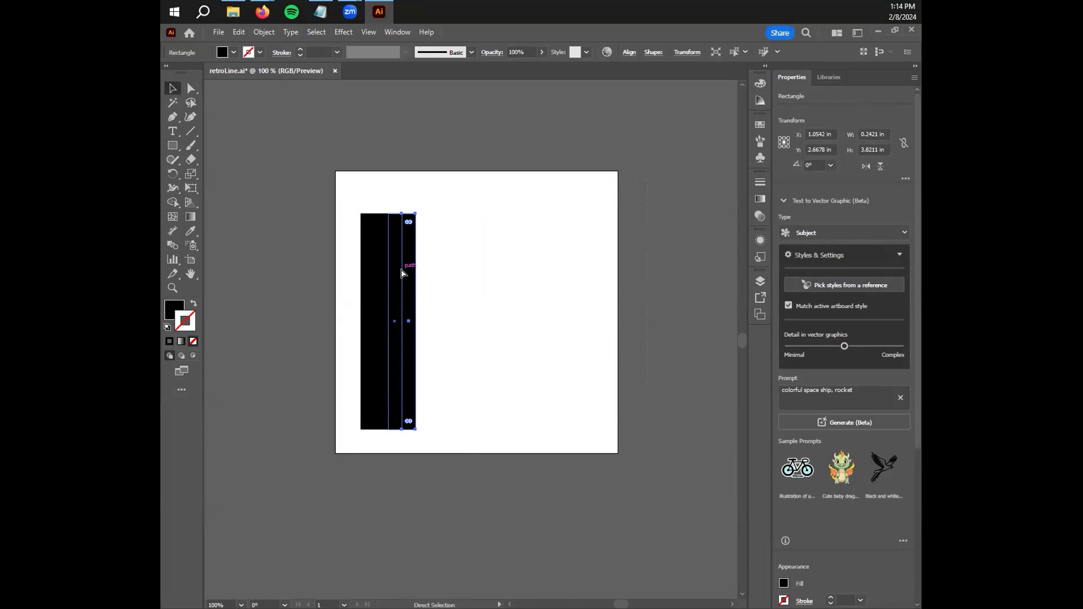
key("ctrl+d")
key("ctrl+d")
key("ctrl+d")
key("ctrl+d")
Select alternate bars in the row, then delete all the bars from the artboard.
left_click(377, 260)
left_click(399, 265, "shift")
left_click(409, 270, "shift")
left_click(423, 271, "shift")
left_click(436, 271, "shift")
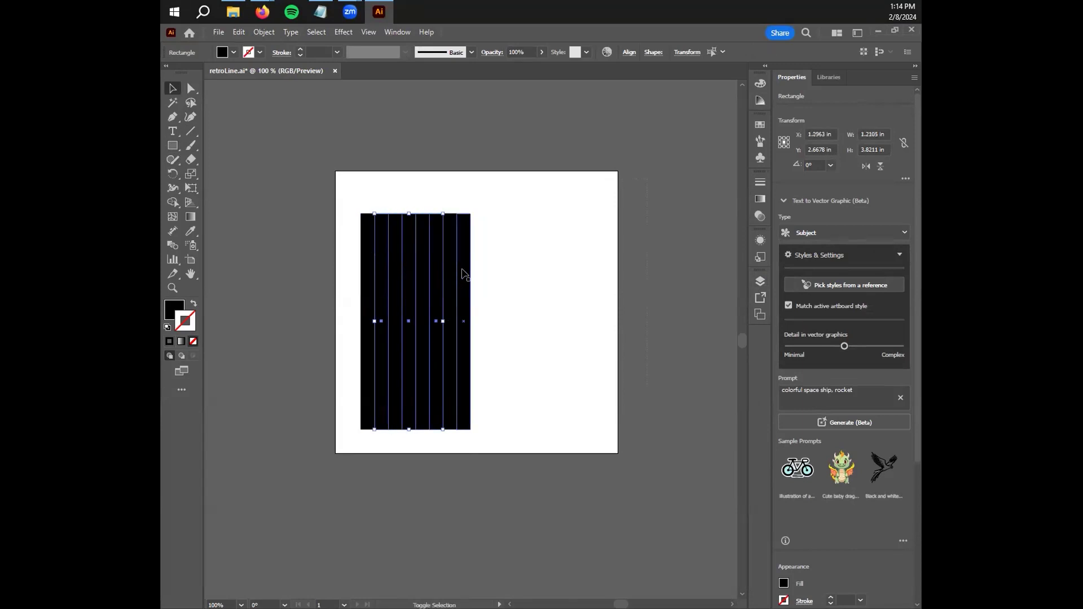
left_click_drag(502, 343, 302, 251)
key("Delete")
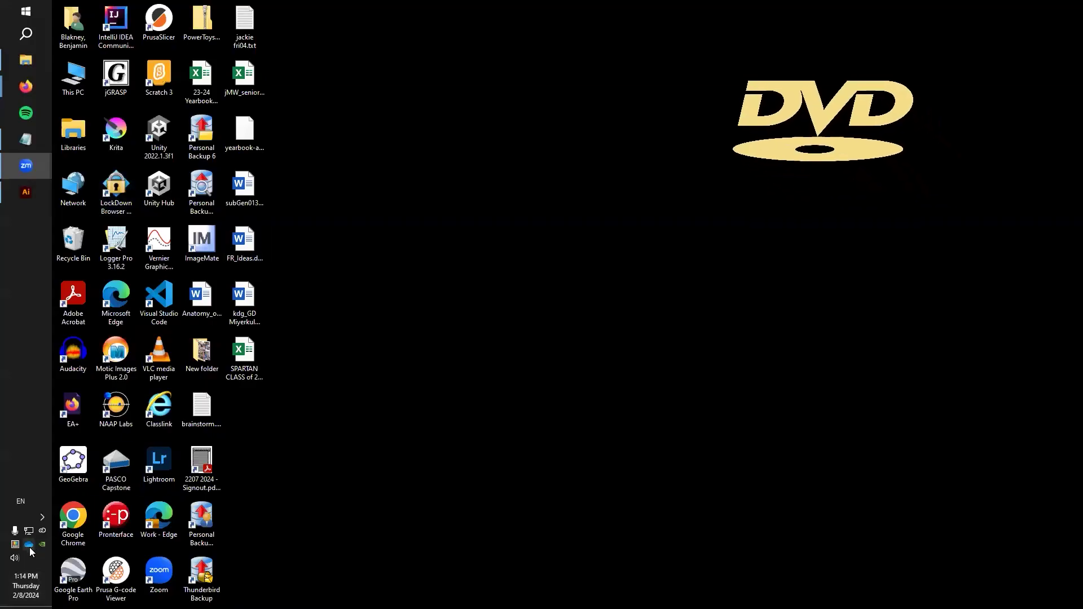
Examine the blank artboard and the striped line pieces lying outside it at different zoom levels.
mouse_move(31, 551)
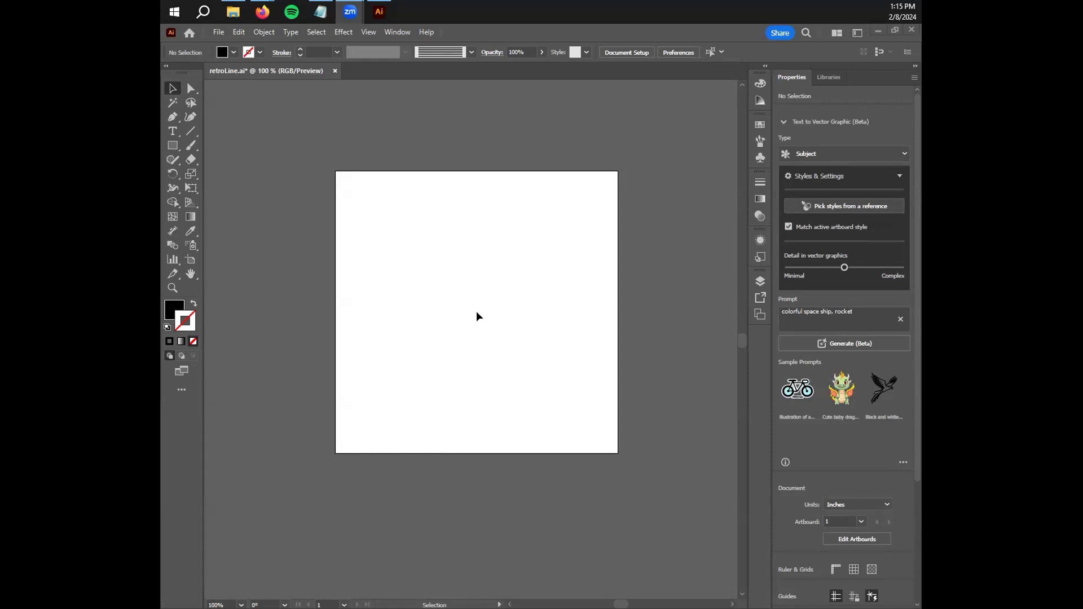
scroll(457, 329, "up", 1)
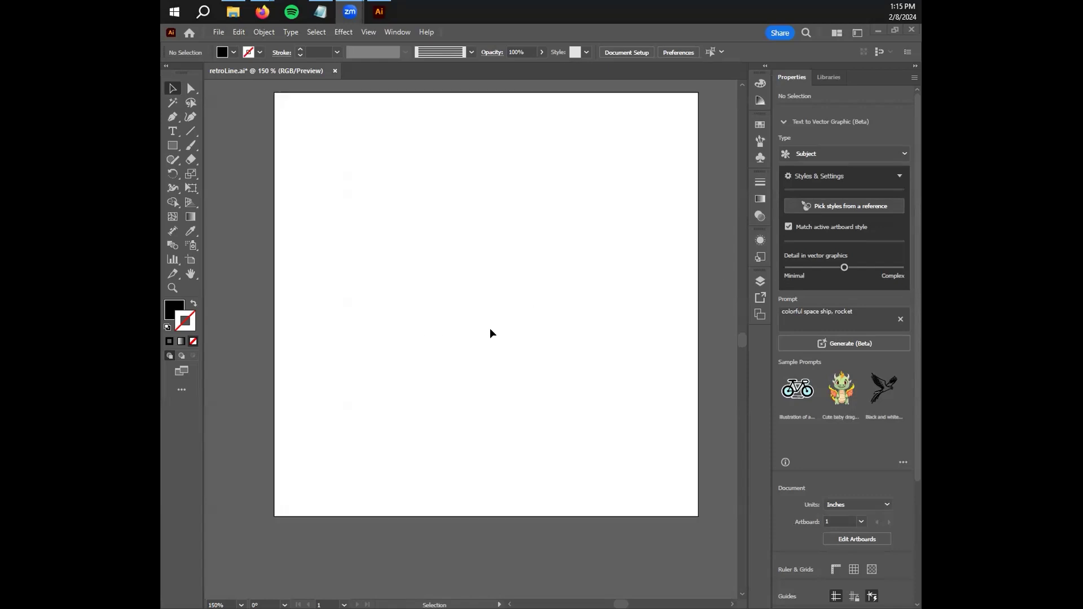
scroll(471, 314, "down", 4)
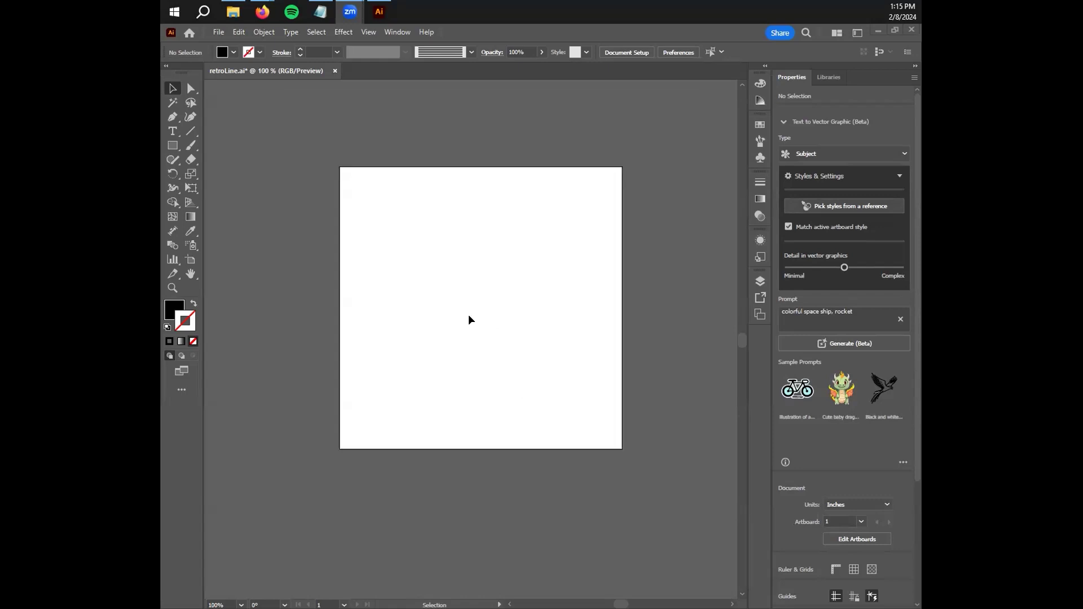
left_click_drag(472, 423, 546, 361)
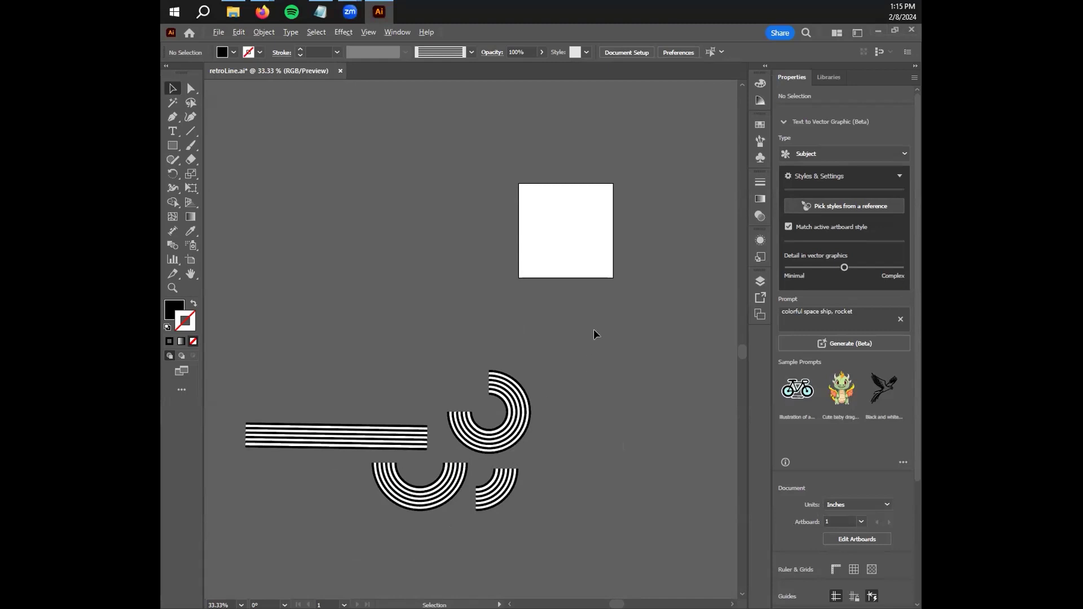
scroll(594, 346, "up", 3)
scroll(507, 360, "up", 1)
scroll(501, 357, "down", 1)
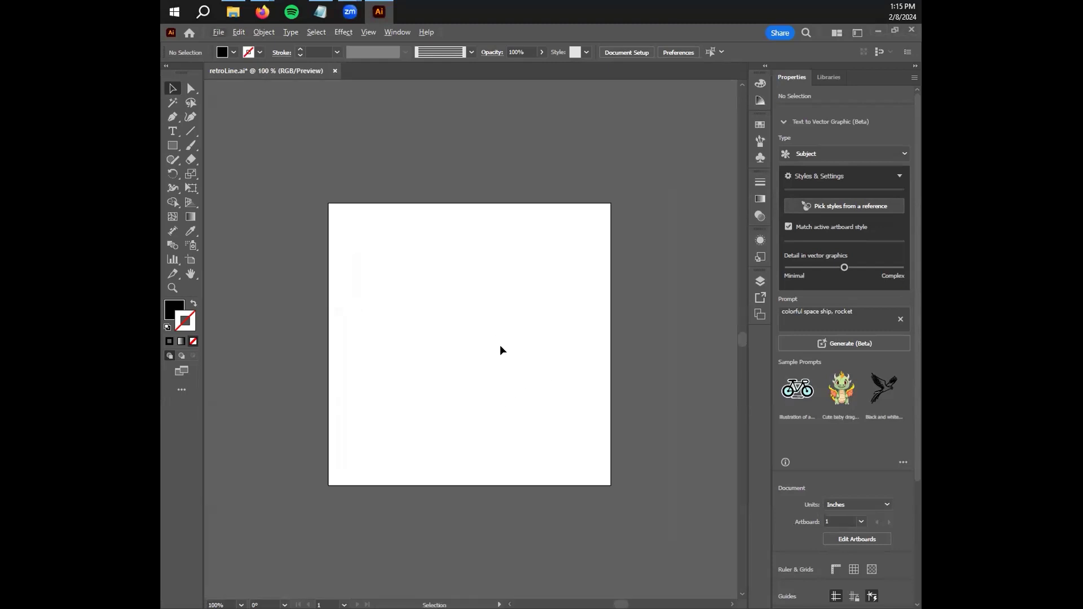
key("space")
left_click_drag(427, 312, 457, 326)
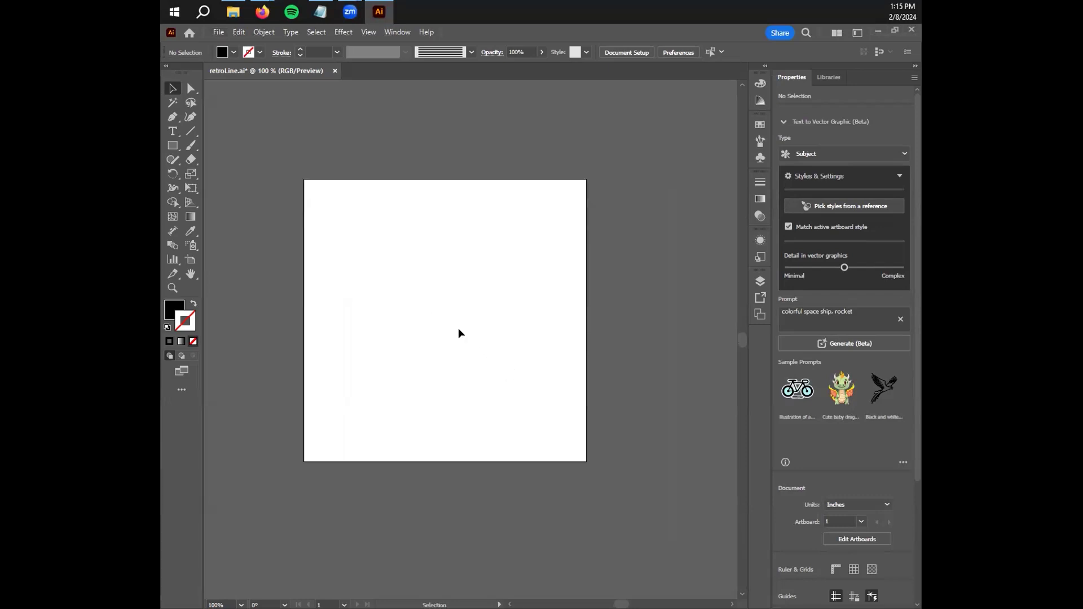
key("space")
left_click_drag(534, 336, 438, 276)
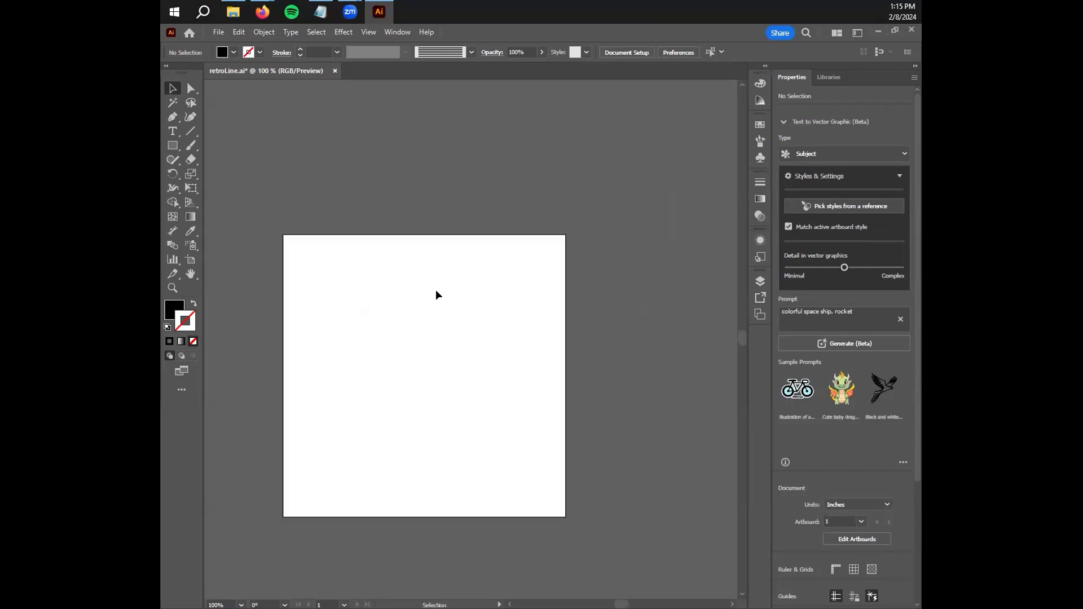
scroll(446, 290, "up", 1)
key("space")
left_click_drag(452, 379, 499, 305)
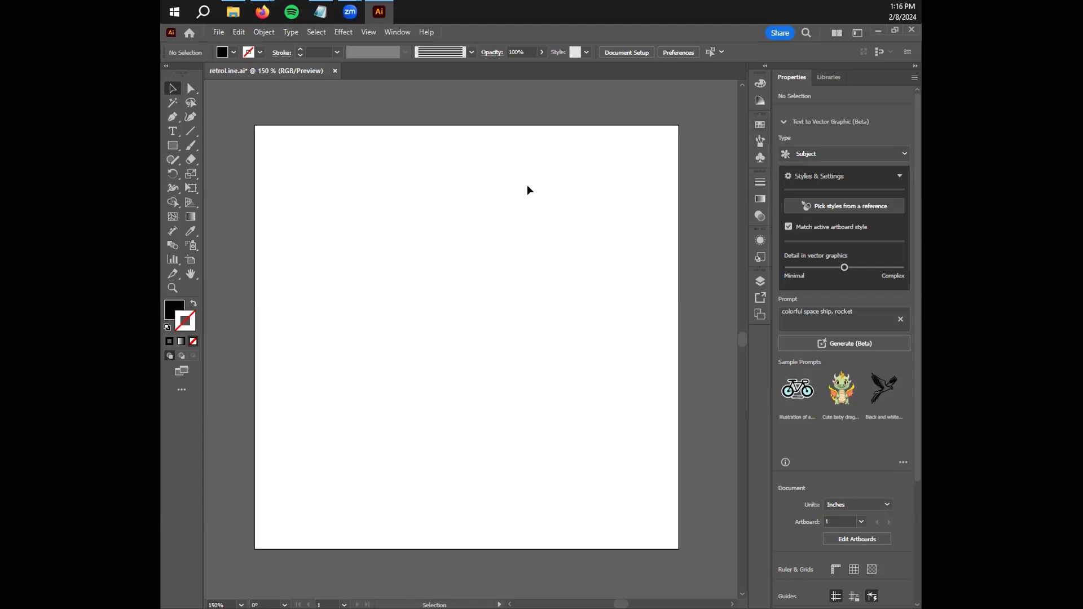
Set the workspace to Essentials Classic and review the available workspace choices.
left_click(397, 32)
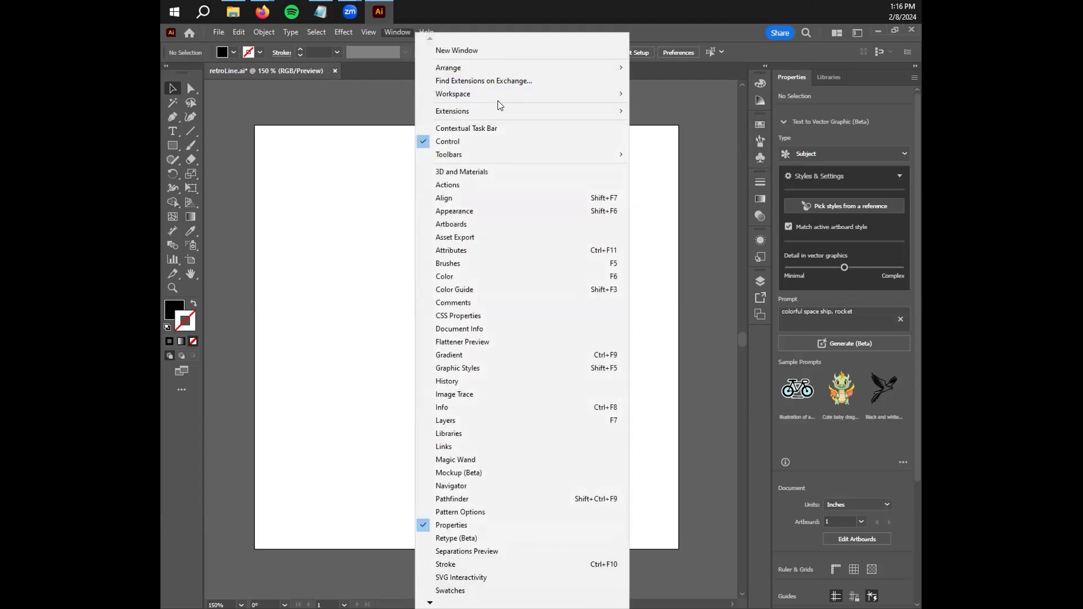
mouse_move(500, 92)
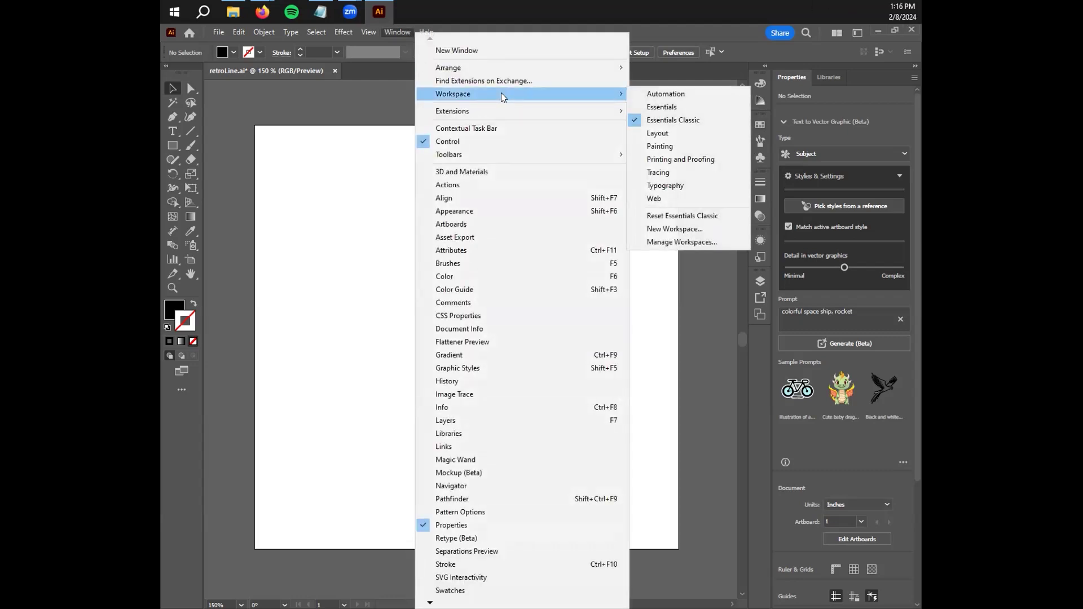
left_click(716, 121)
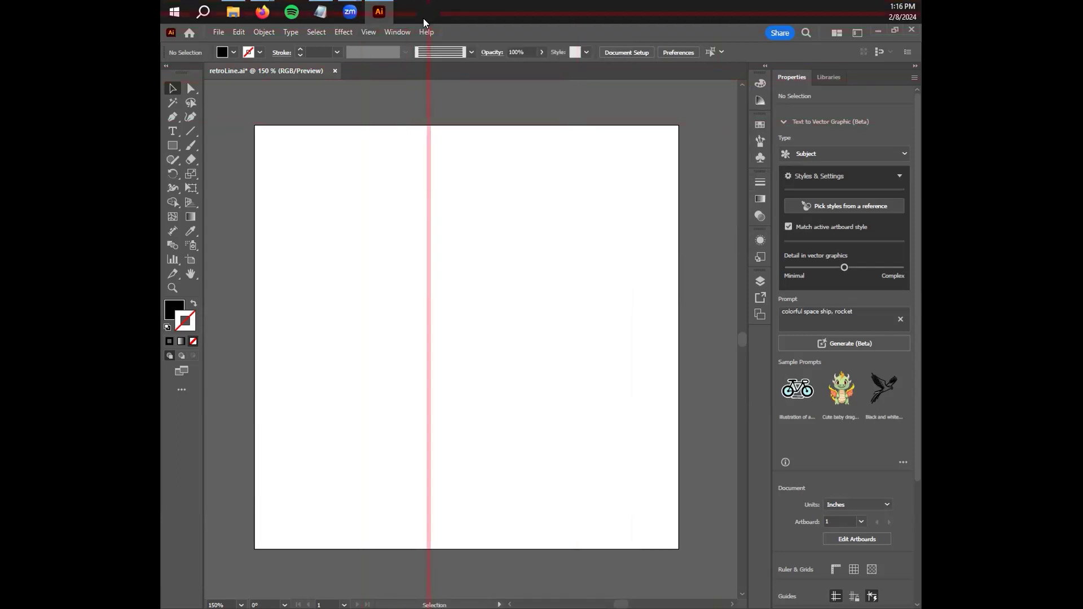
left_click(397, 33)
mouse_move(578, 93)
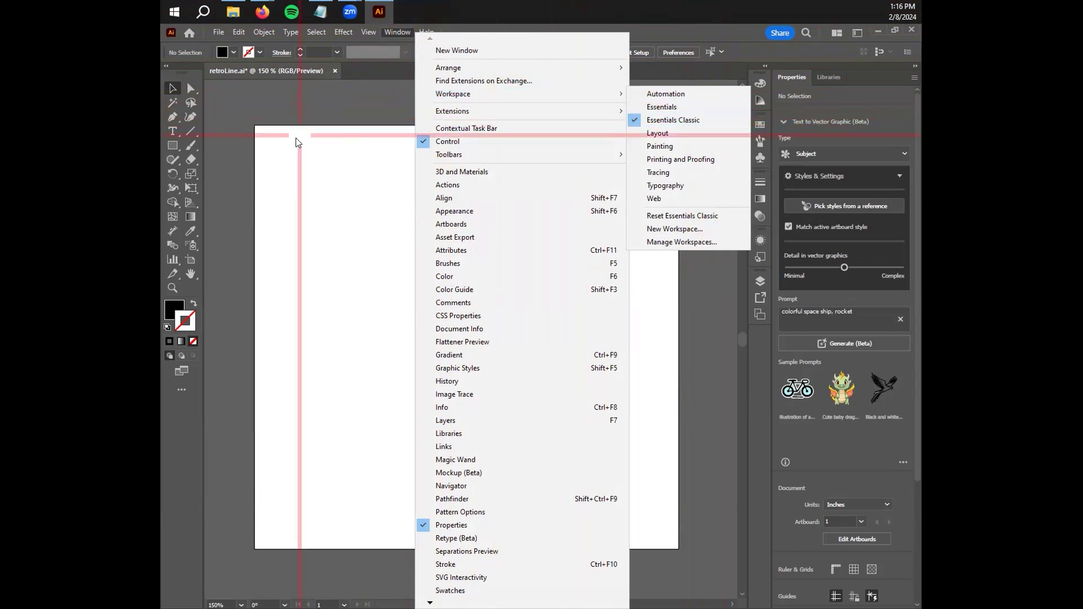
key("Escape")
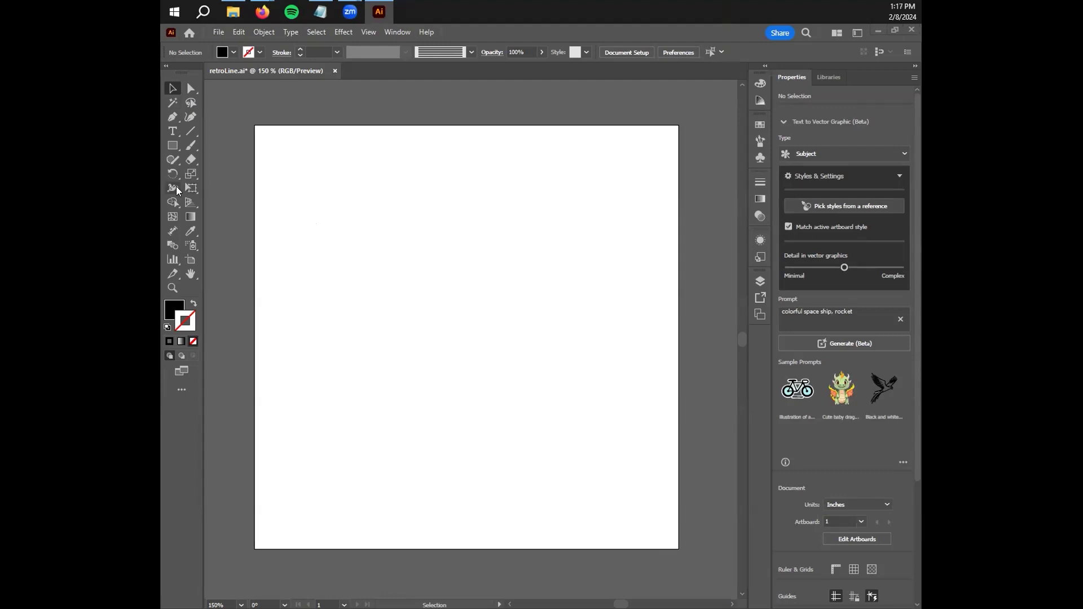
left_click(172, 144)
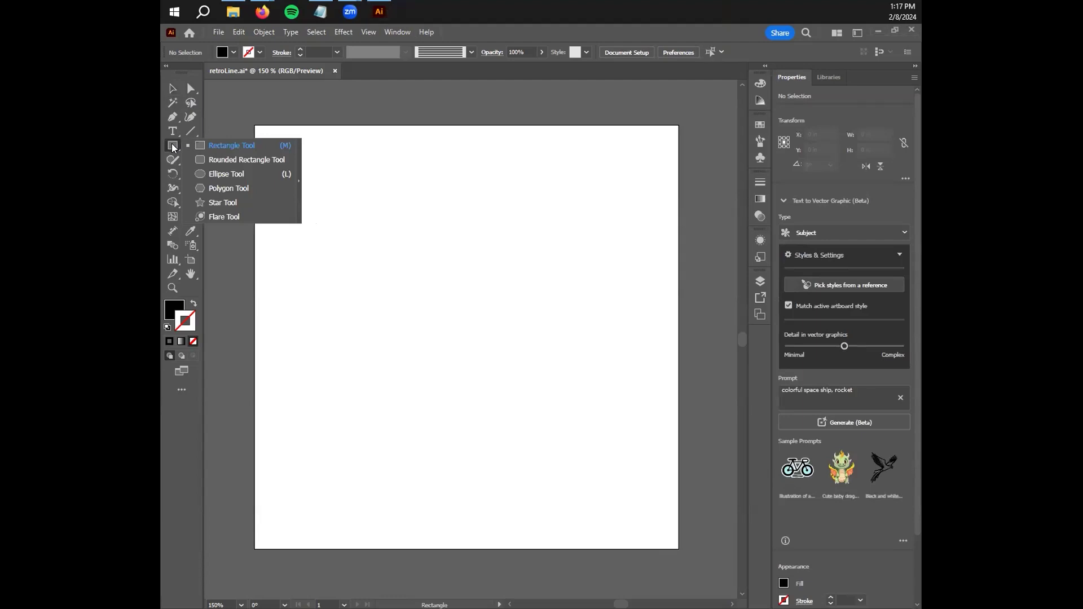
left_click(450, 224)
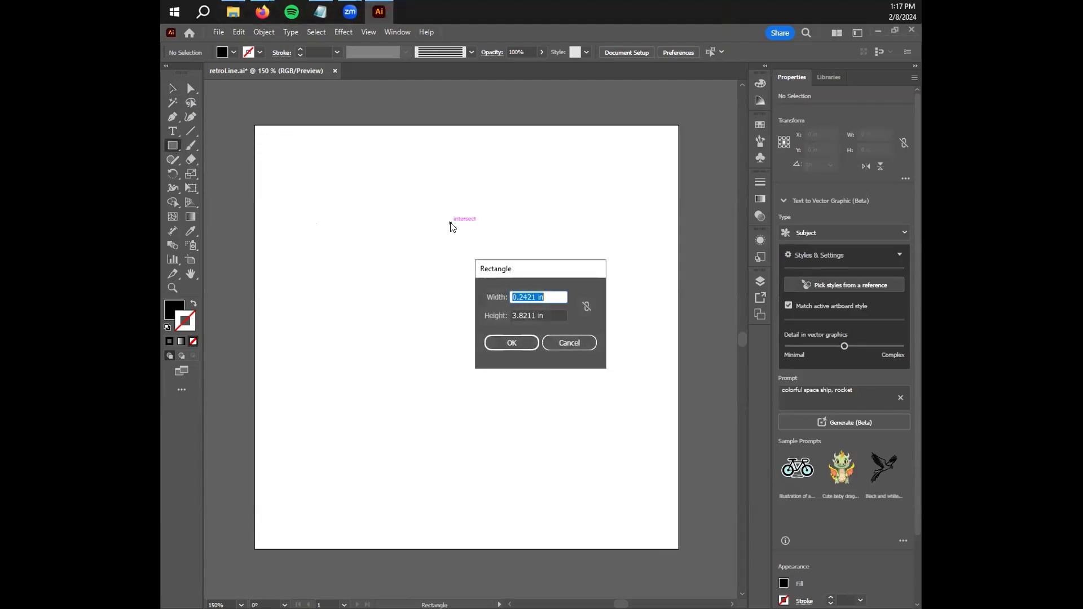
left_click(555, 341)
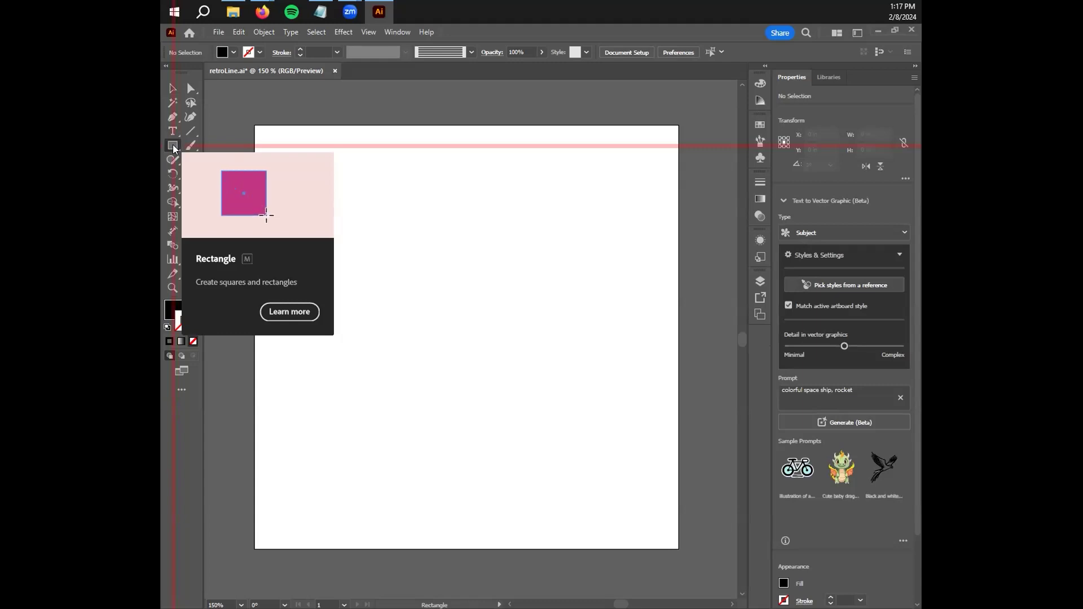
Draw a wide black ellipse about 4.11 by 1.97 in across the upper half of the artboard.
key("l")
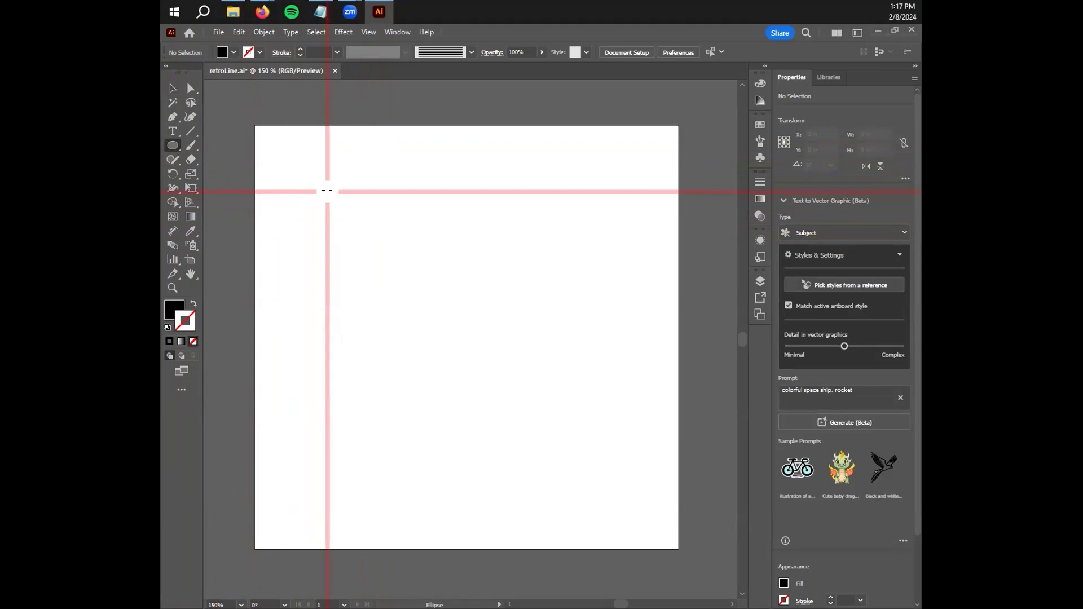
left_click_drag(290, 166, 637, 332)
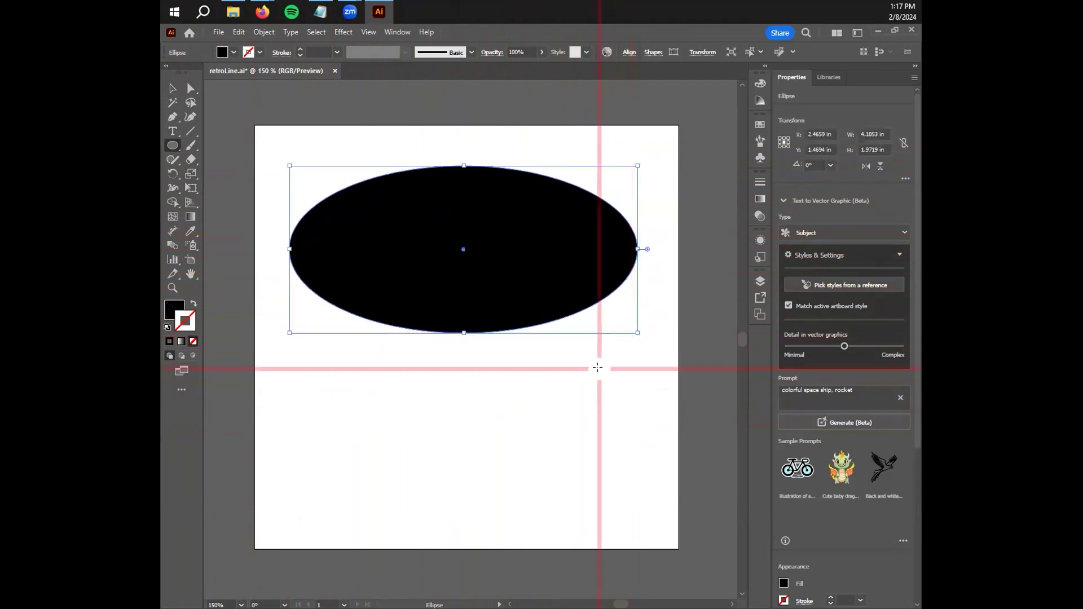
Undo the wide ellipse, then draw a black circle about 3.26 in across on the empty artboard and delete it.
key("ctrl+z")
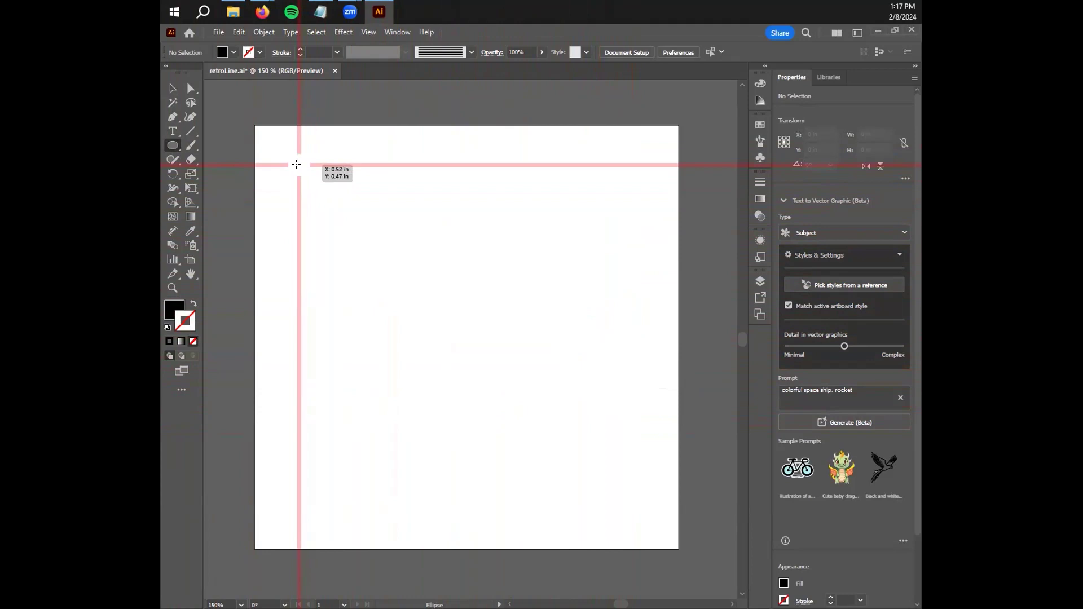
left_click_drag(296, 165, 513, 436)
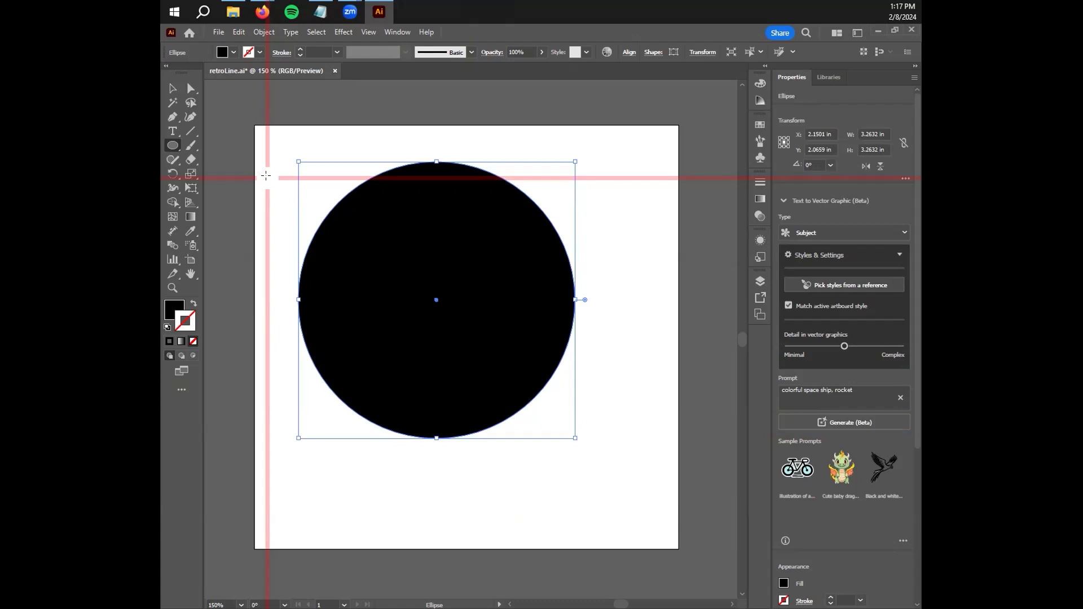
key("Delete")
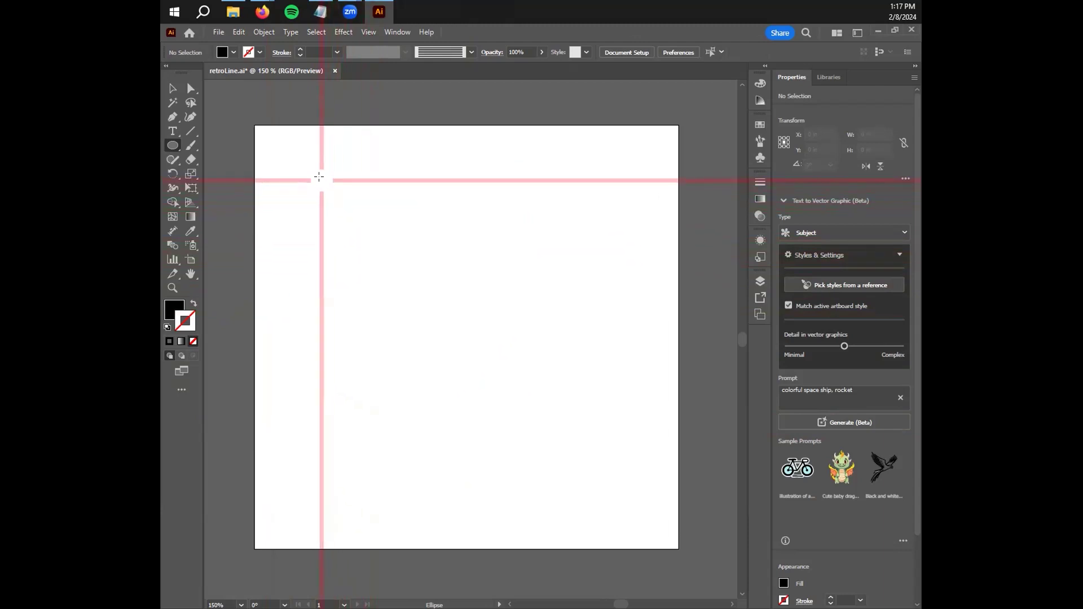
Try a tall ellipse about 1.71 by 2.60 in, then replace it with a black circle about 3 in across.
left_click_drag(302, 167, 447, 389)
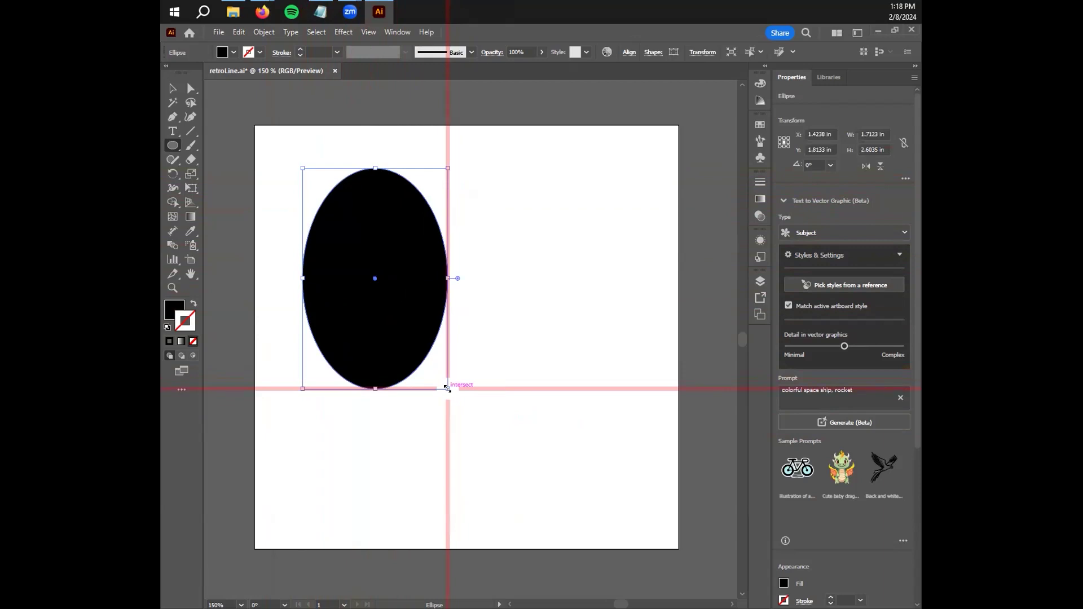
key("ctrl+z")
left_click_drag(301, 199, 441, 454)
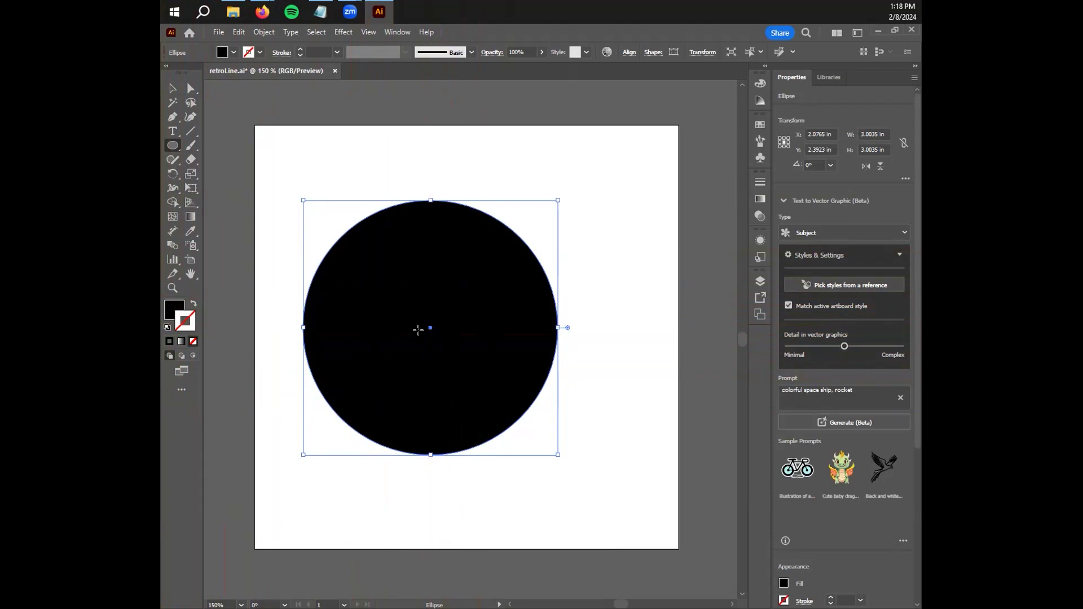
Swap the circle's fill and stroke to give it a 1 pt black outline with no fill.
key("super+alt+p")
left_click(194, 303)
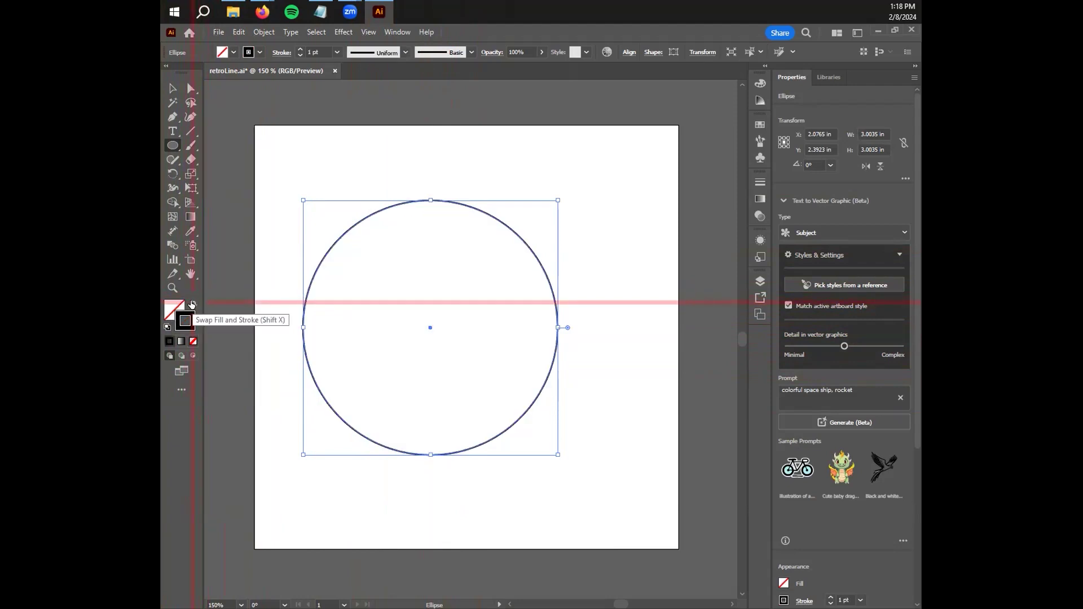
key("super+alt+p")
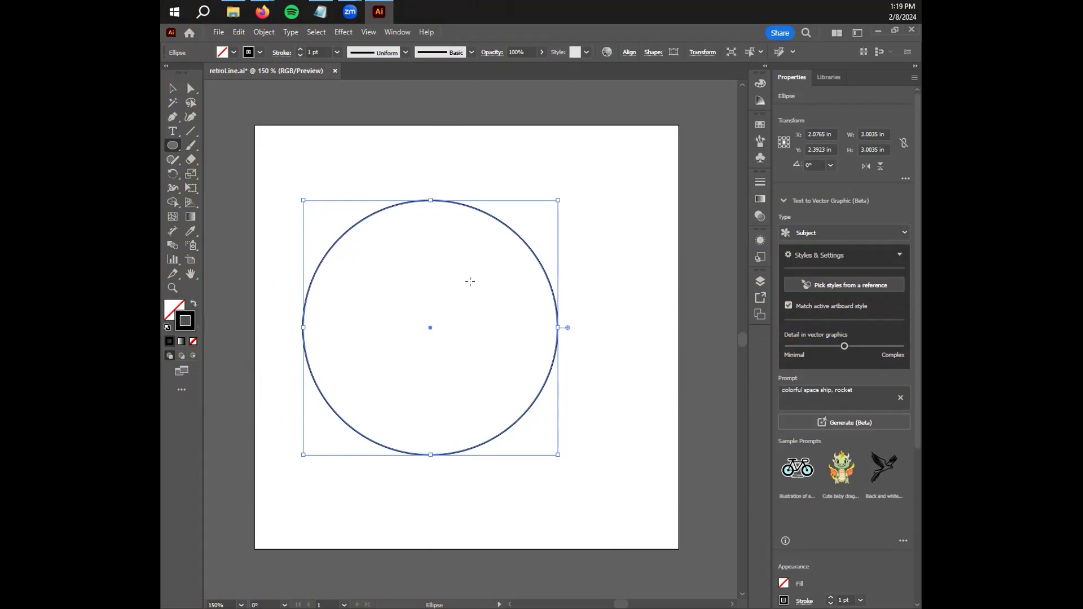
Toggle the circle's fill and stroke back and forth several times, ending with the unfilled black outline.
key("shift+x")
key("shift+x")
key("shift+x")
key("shift+x")
key("shift+x")
key("shift+x")
Deselect the circle and review the options of the striped Art Brush 1 without changing them.
left_click(759, 143)
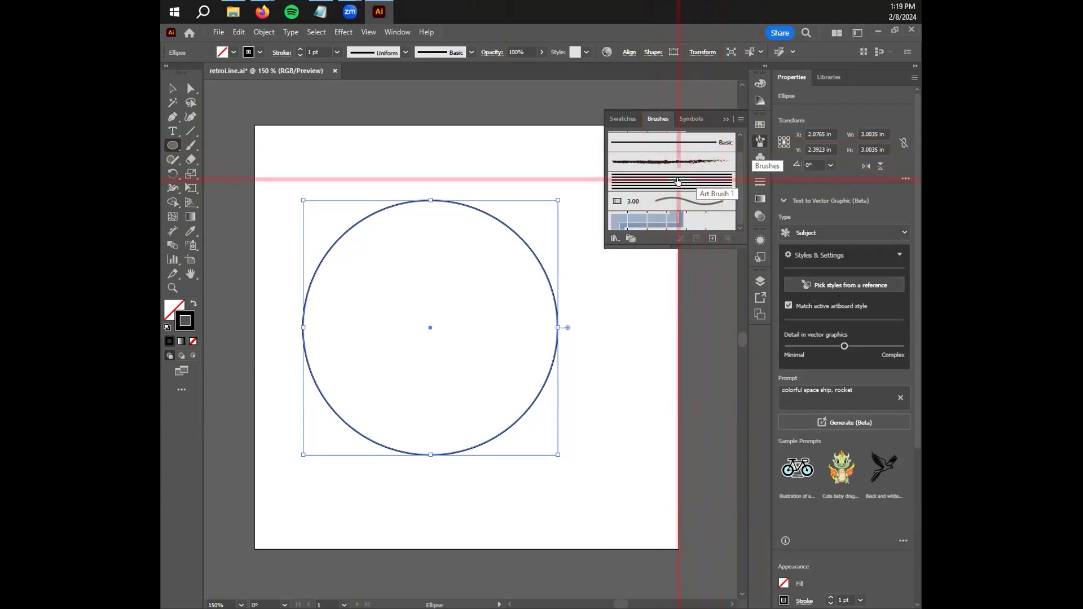
left_click(599, 350)
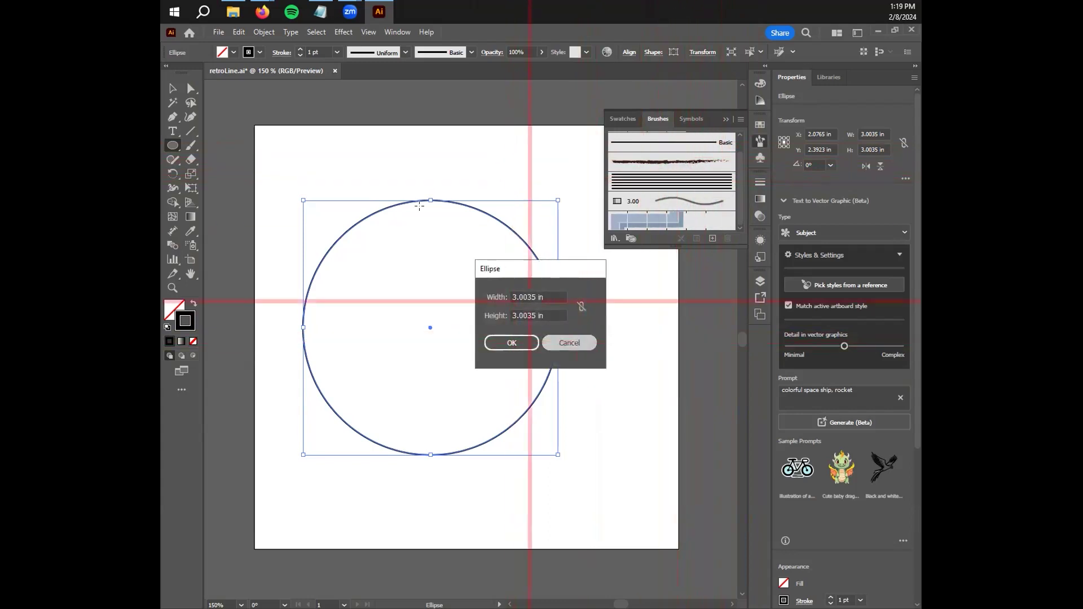
key("Escape")
key("v")
left_click(459, 133)
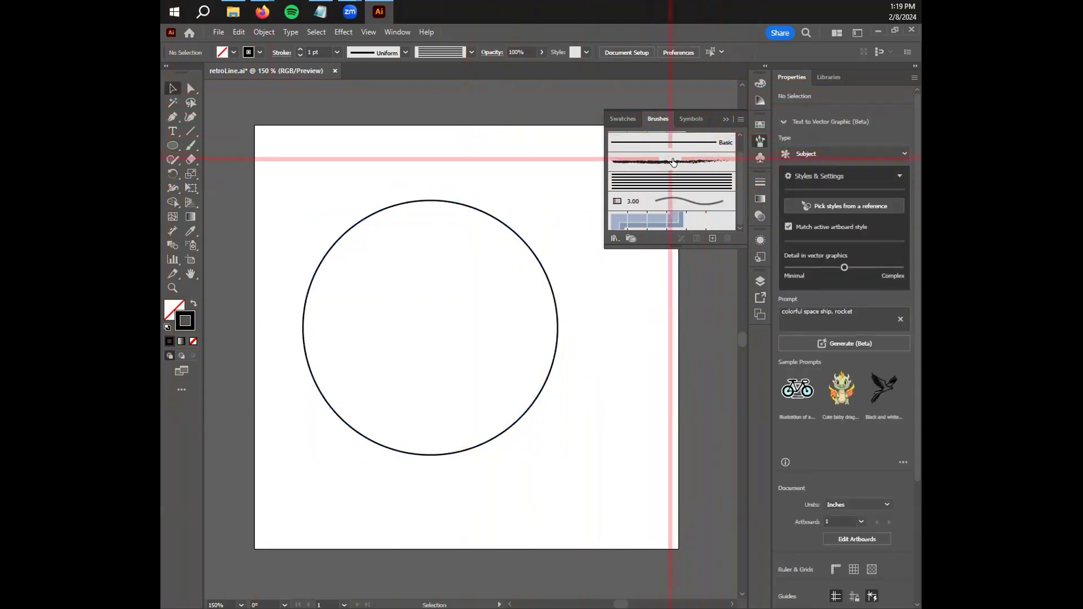
double_click(684, 185)
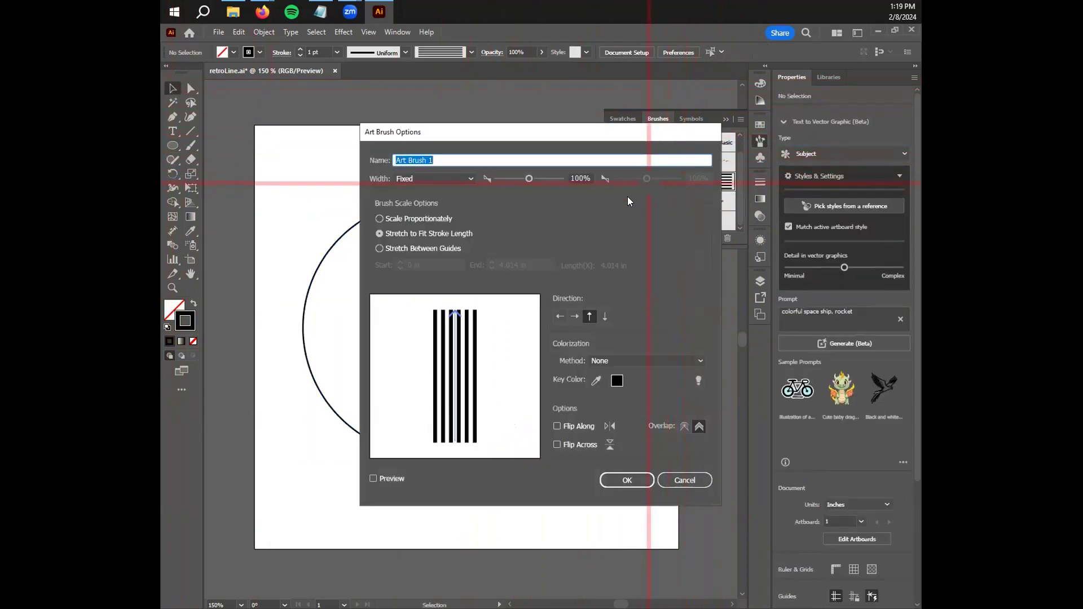
left_click(692, 479)
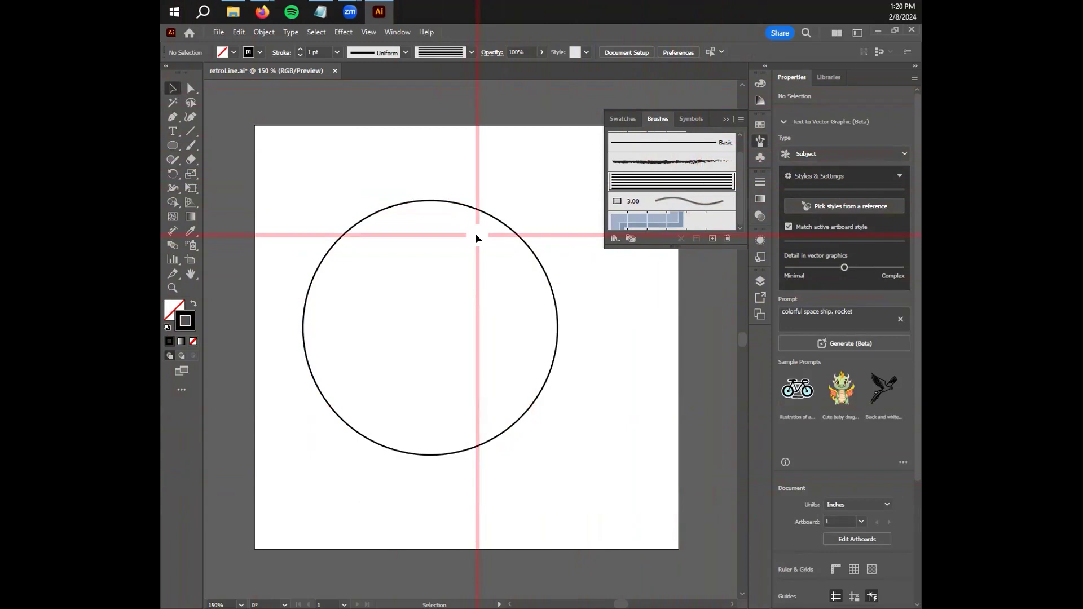
Apply the striped Art Brush 1 to the circle's outline, keeping its diameter at about 3 in.
left_click(479, 217)
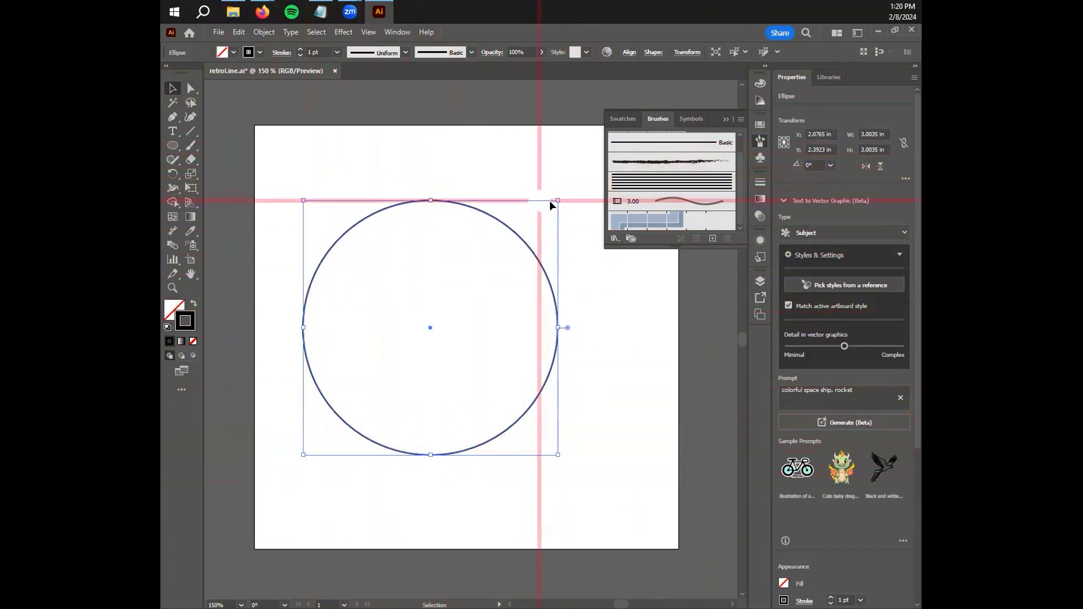
left_click_drag(557, 200, 551, 220)
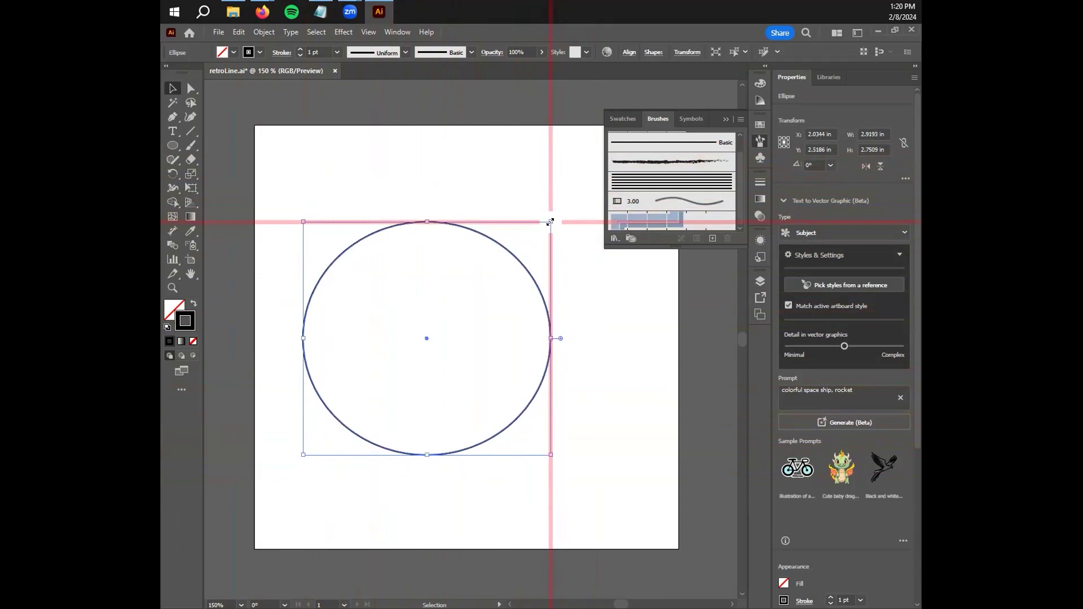
key("ctrl+z")
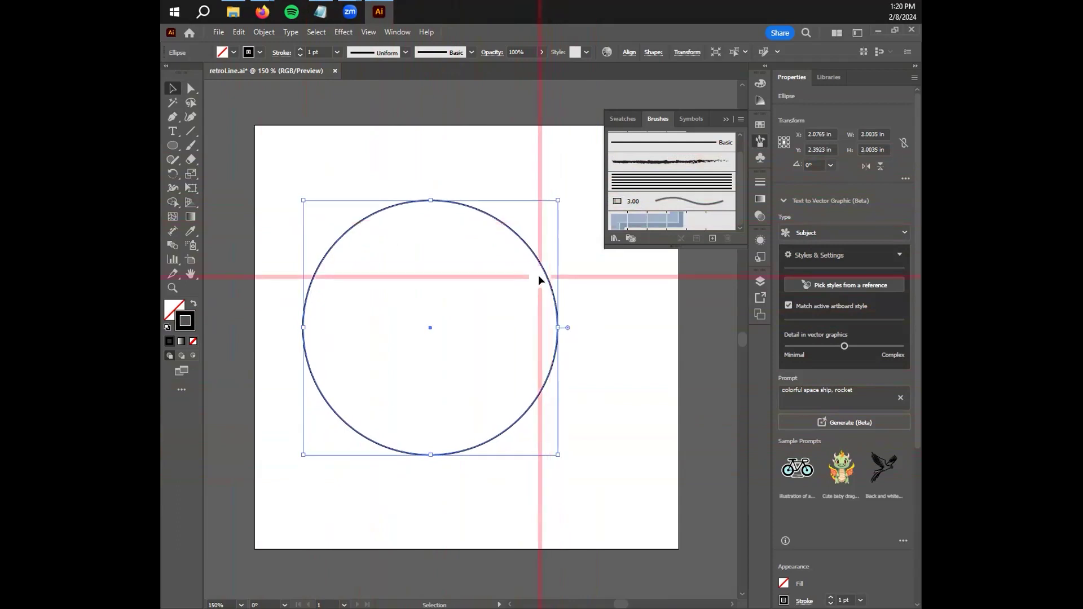
left_click(694, 181)
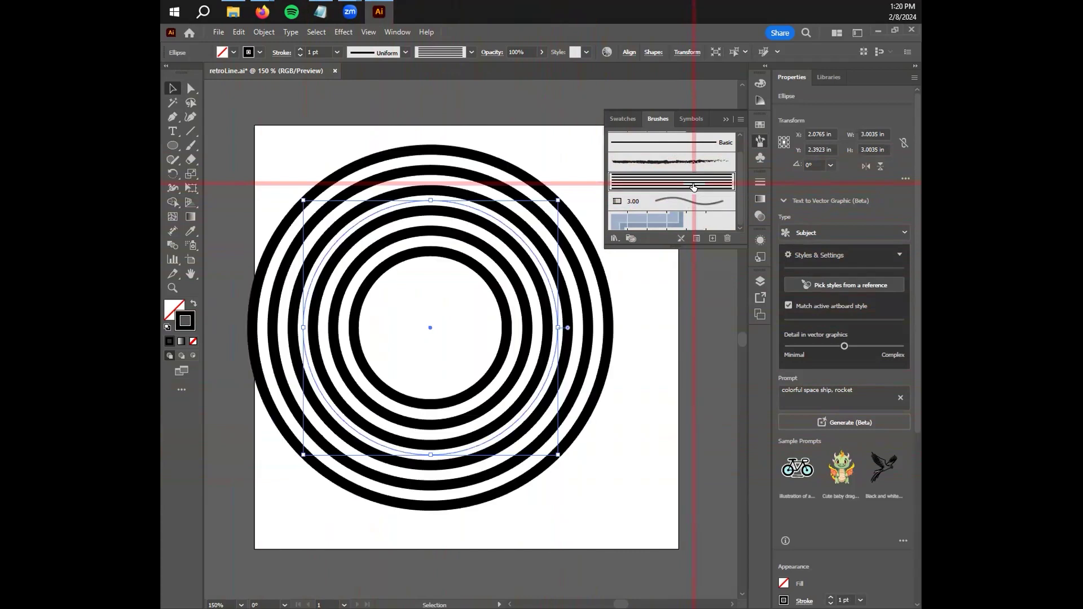
left_click(237, 293)
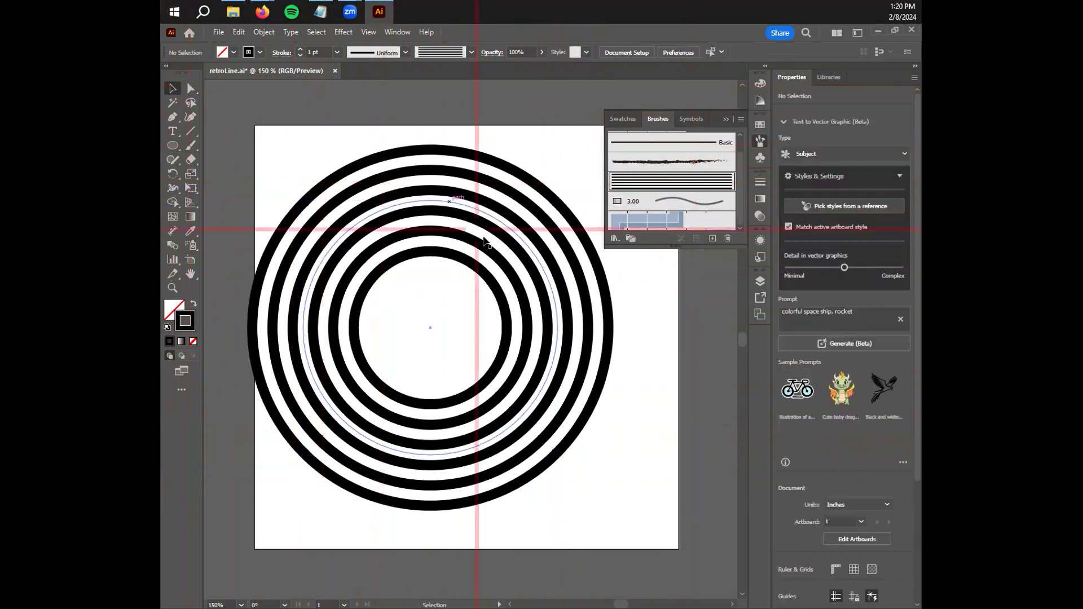
Move the striped ring off the artboard into the empty area on its left side.
scroll(451, 314, "down", 2)
scroll(451, 315, "left", 2)
left_click_drag(478, 357, 305, 347)
left_click(398, 440)
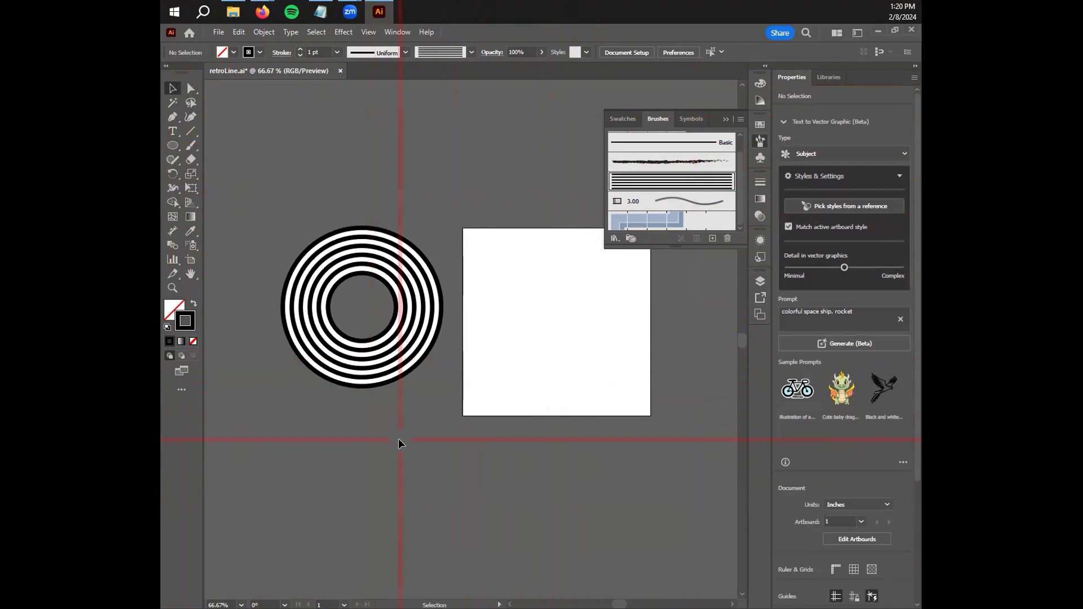
Shrink the striped ring proportionally in two stages, to about 0.84 in and about 0.62 in across.
left_click(416, 362)
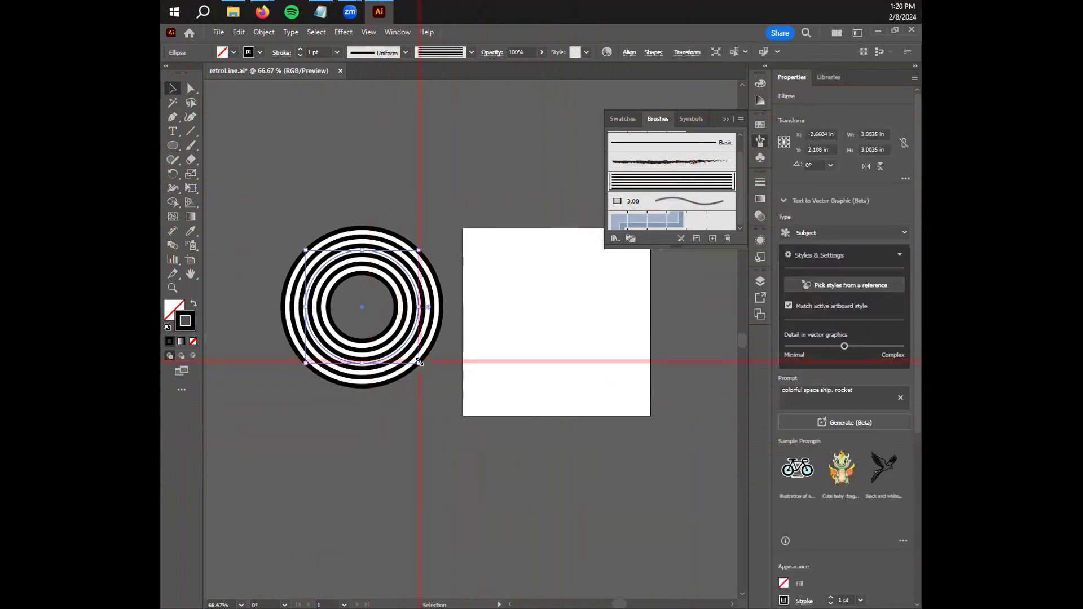
left_click_drag(419, 363, 332, 281)
scroll(332, 281, "up", 1)
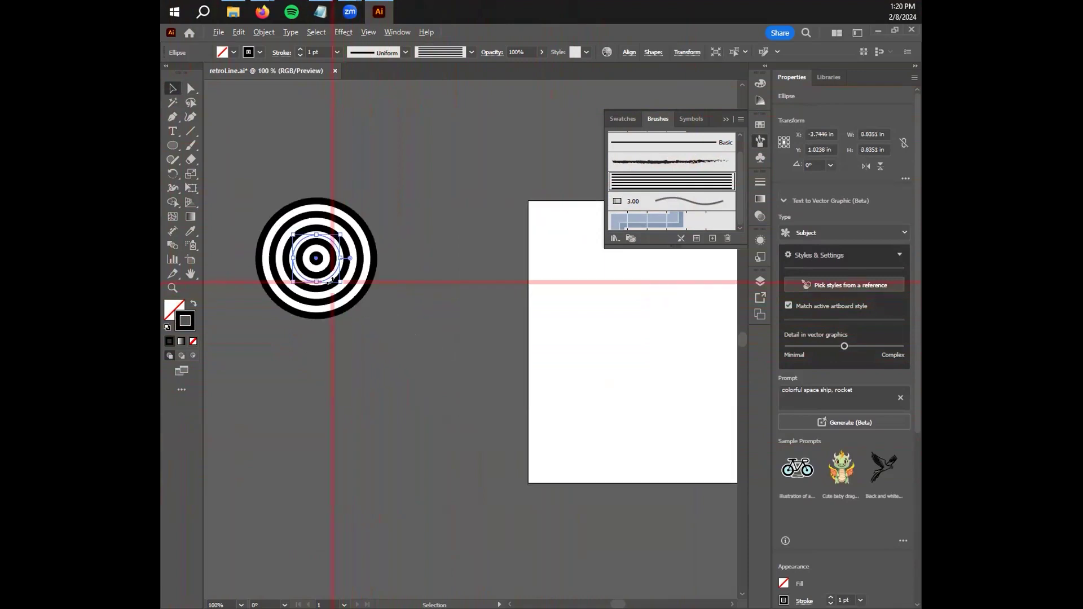
scroll(332, 280, "up", 4)
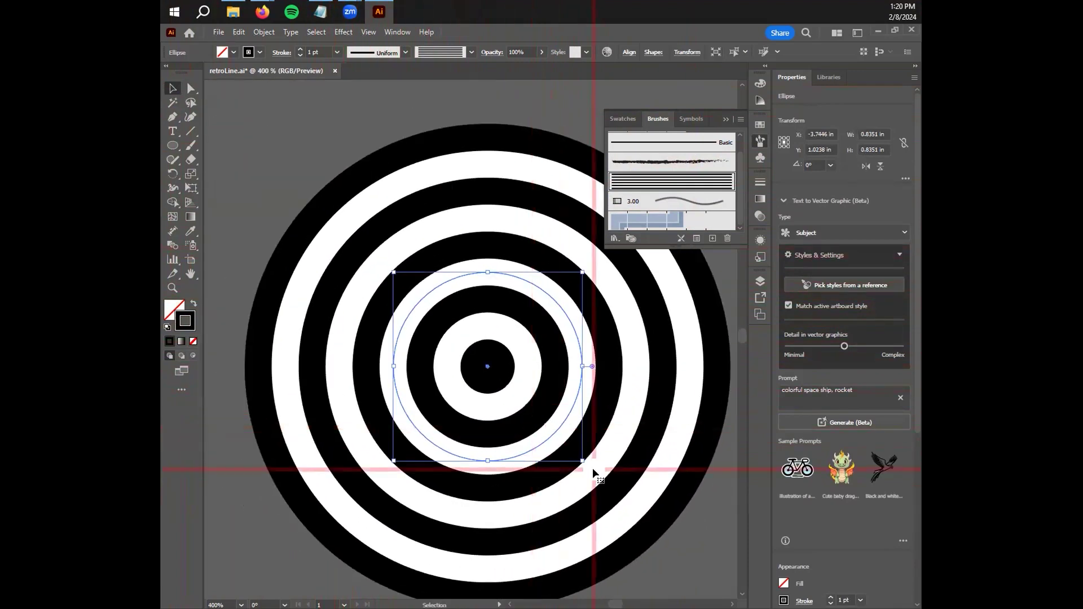
left_click_drag(582, 460, 534, 414)
left_click_drag(535, 271, 571, 282)
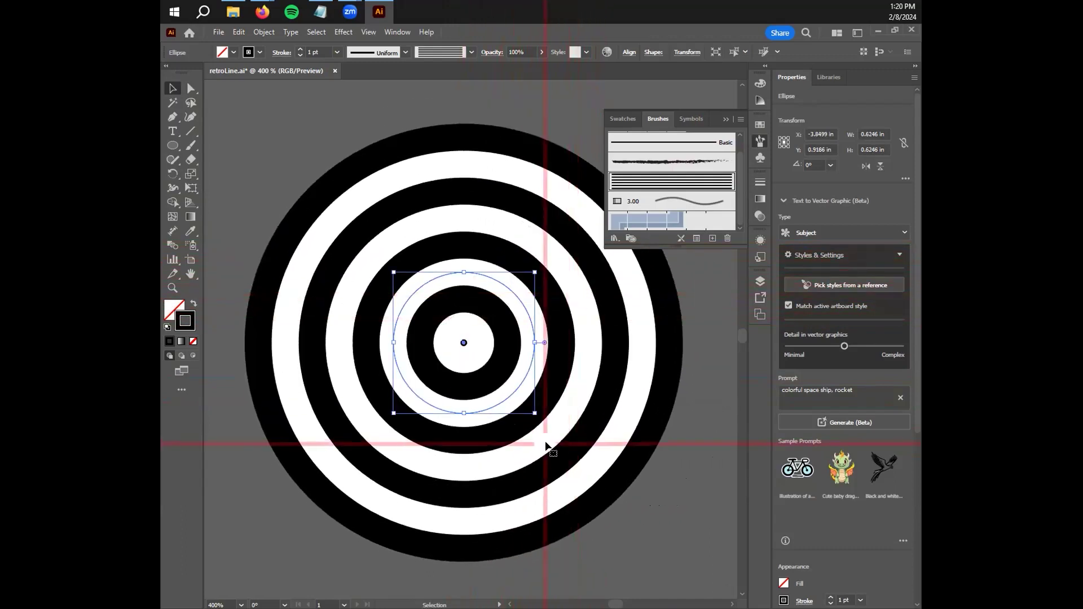
Enlarge the striped ring proportionally to about 3.08 in across so that its centre opens up.
scroll(539, 414, "down", 4)
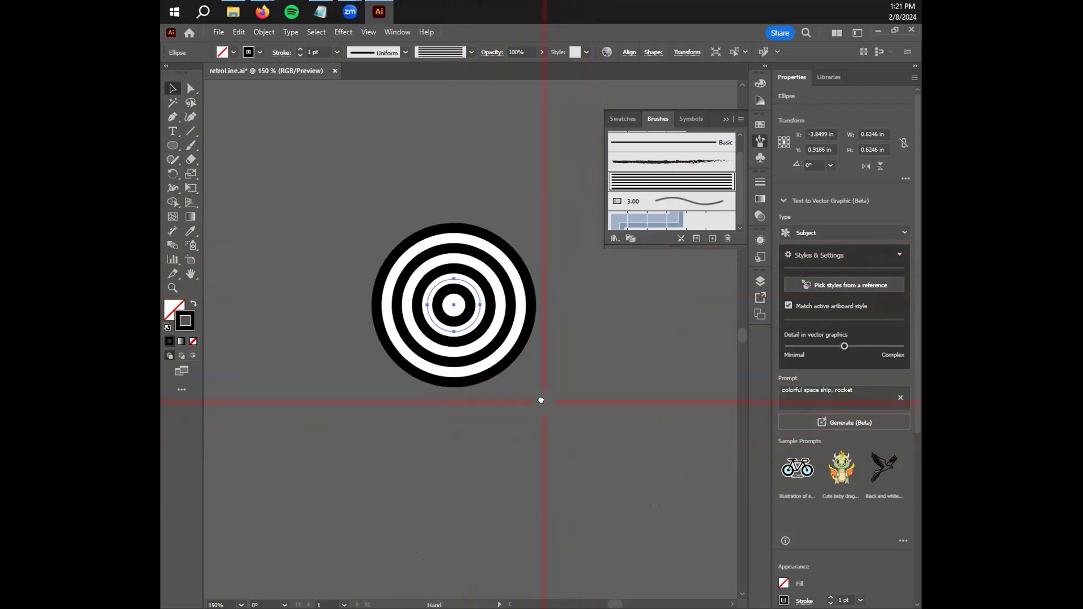
left_click_drag(478, 332, 685, 509)
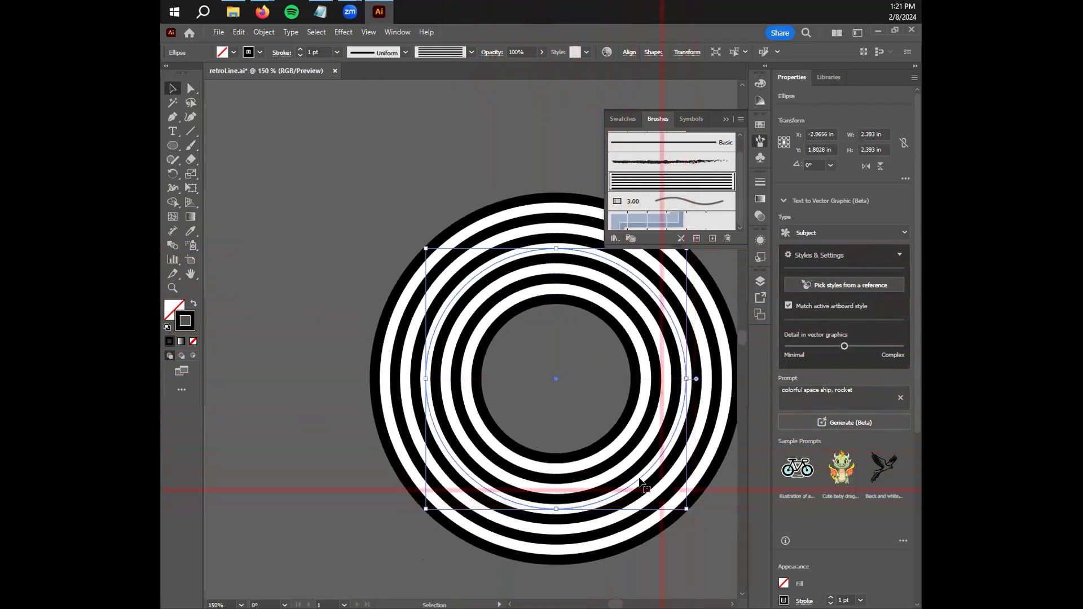
left_click_drag(631, 471, 543, 393)
key("space")
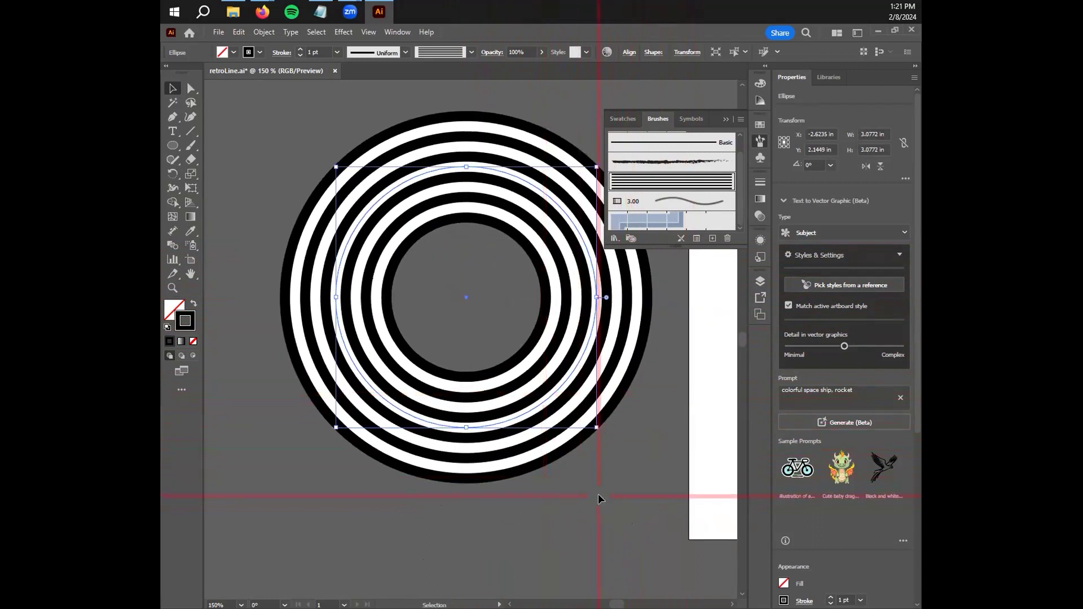
scroll(598, 494, "down", 2)
left_click_drag(598, 500, 445, 406)
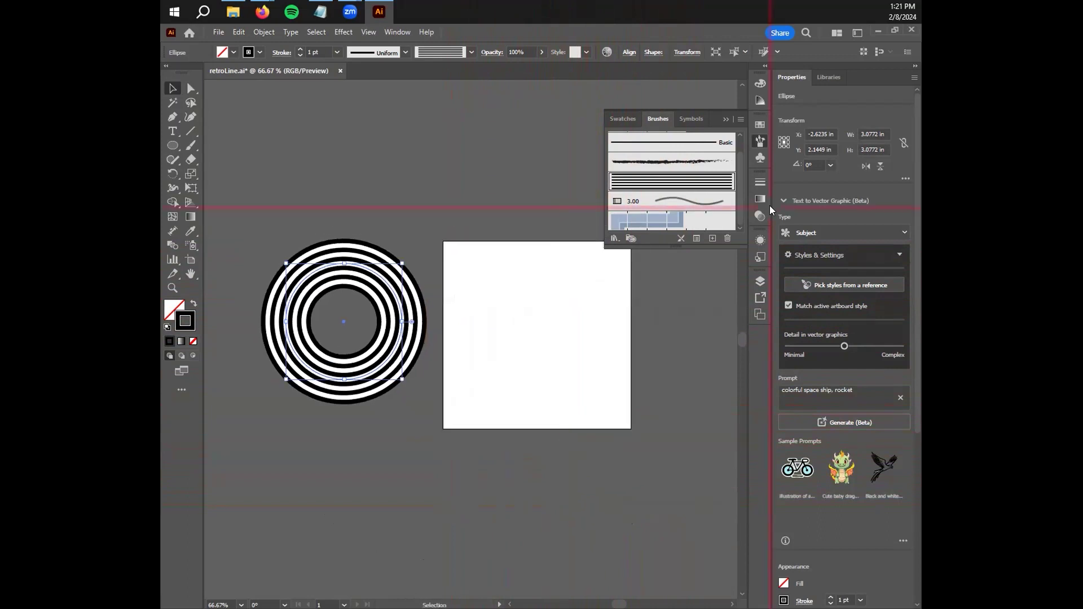
Move the striped ring up and farther away from the artboard, then deselect it.
scroll(563, 432, "up", 1)
mouse_move(537, 428)
left_mouse_down()
mouse_move(612, 423)
mouse_move(671, 449)
left_mouse_up()
left_click_drag(439, 395, 407, 299)
left_click(480, 452)
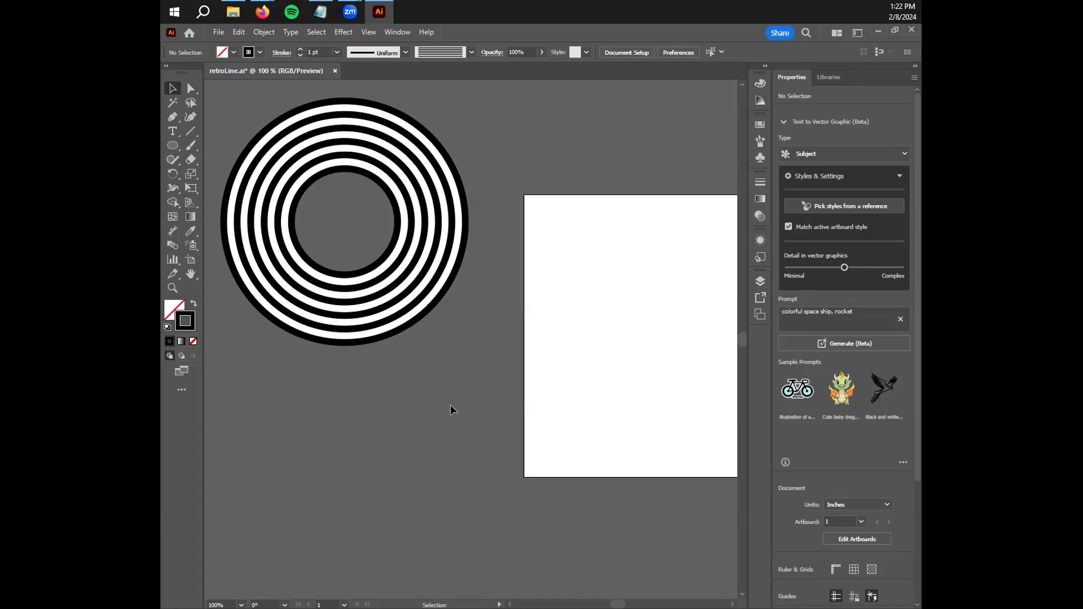
Duplicate the striped ring twice, placing one copy below it and one over the artboard's lower-left corner, with small gaps between the rings.
left_click(386, 309)
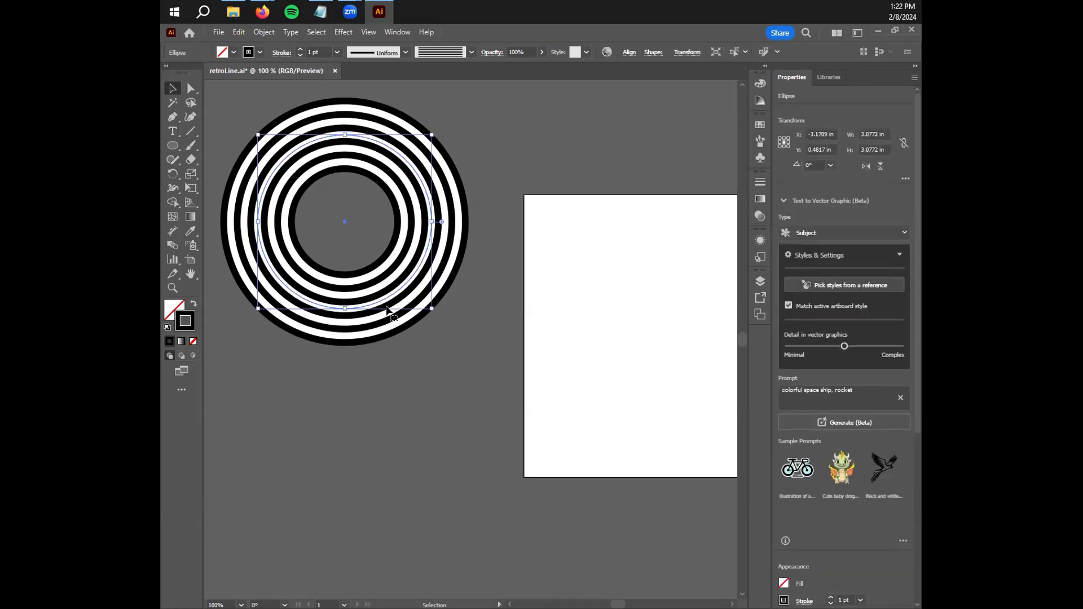
left_click_drag(387, 309, 357, 564)
scroll(375, 511, "down", 1, "alt")
scroll(482, 539, "down", 2)
scroll(482, 539, "left", 2)
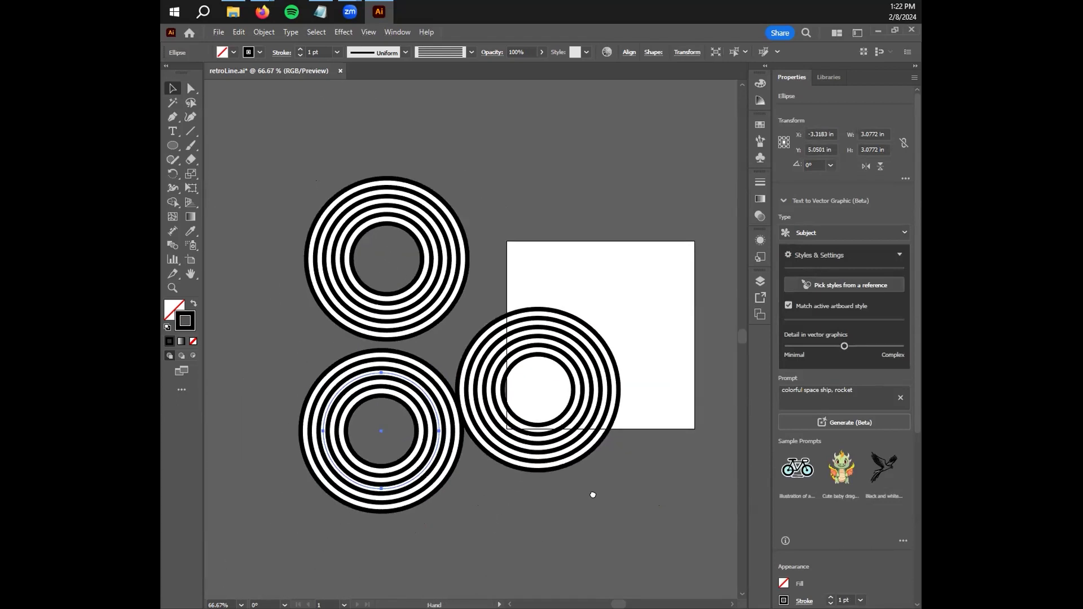
left_click_drag(446, 479, 401, 489)
left_click_drag(551, 420, 523, 412)
left_click(316, 194)
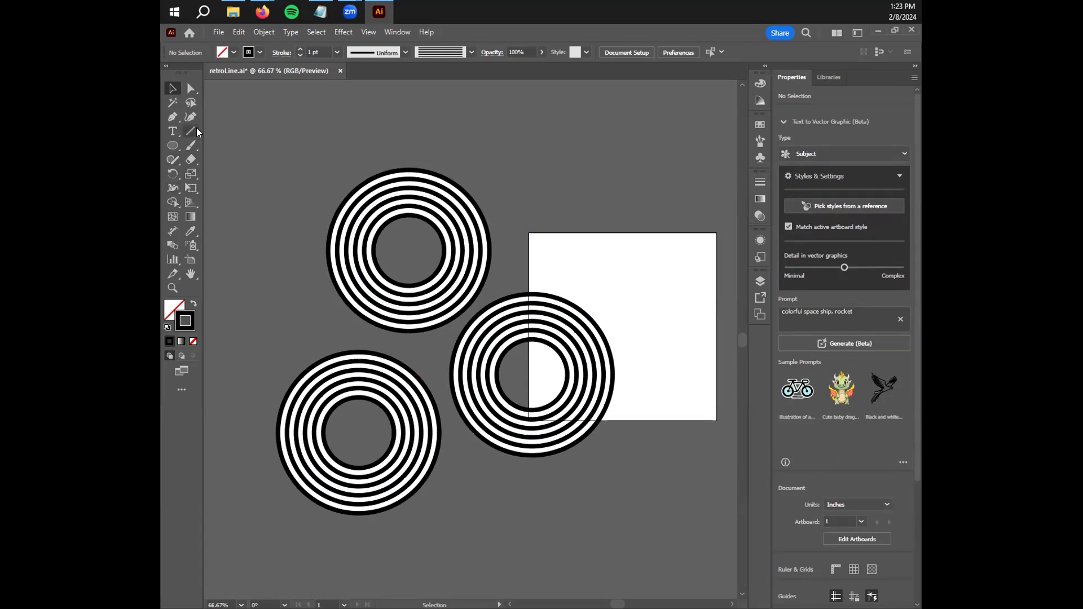
Try freehand Paintbrush strokes with the striped art brush across the artboard area, undoing each one.
left_click(190, 145)
mouse_move(659, 214)
left_mouse_down()
mouse_move(644, 270)
mouse_move(684, 358)
left_mouse_up()
key("ctrl+z")
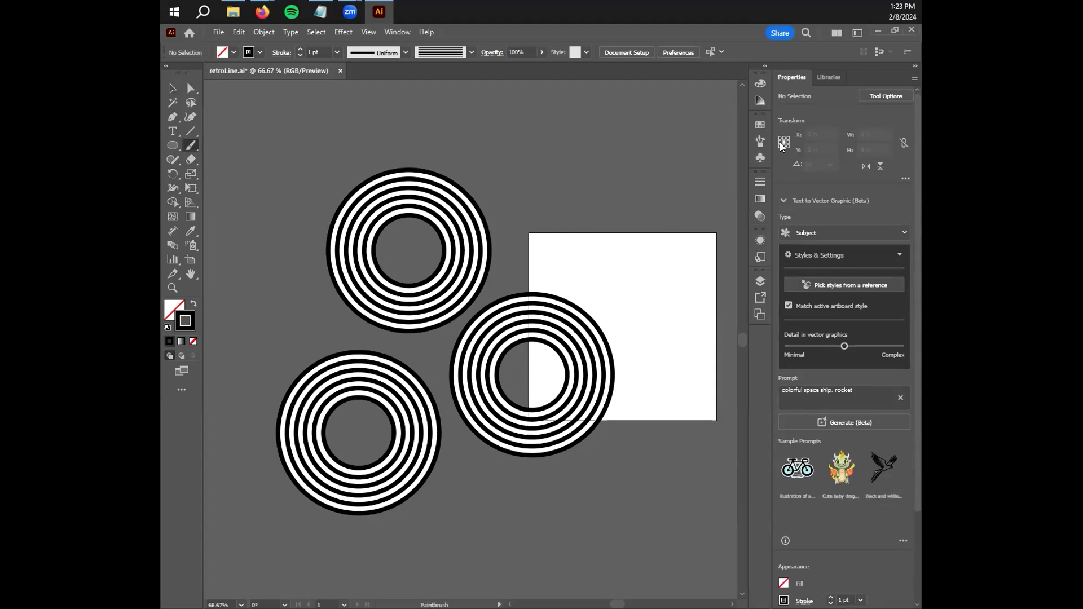
left_click(760, 141)
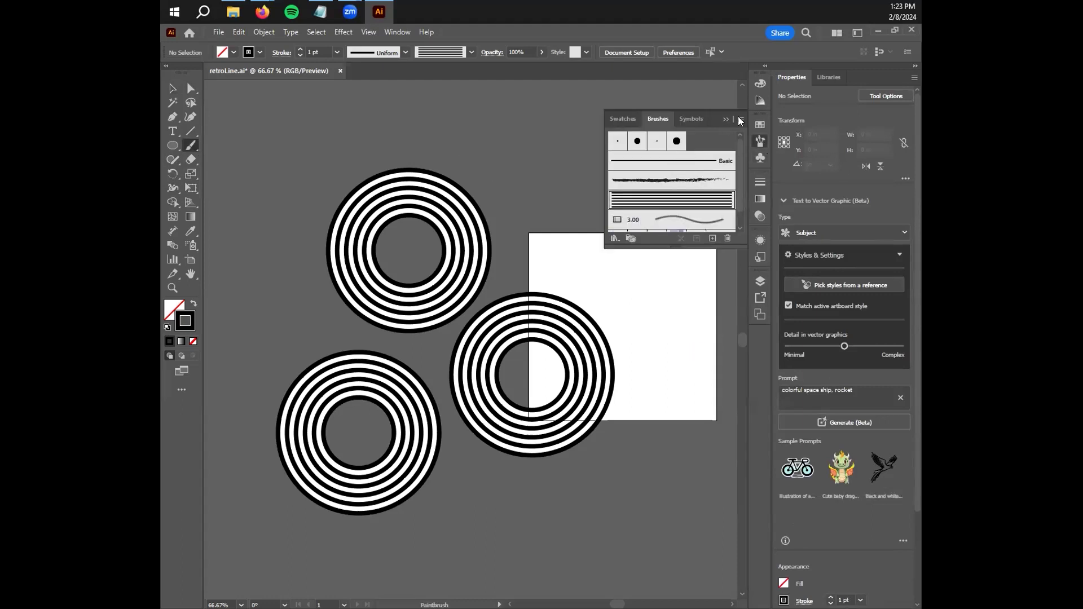
left_click(759, 143)
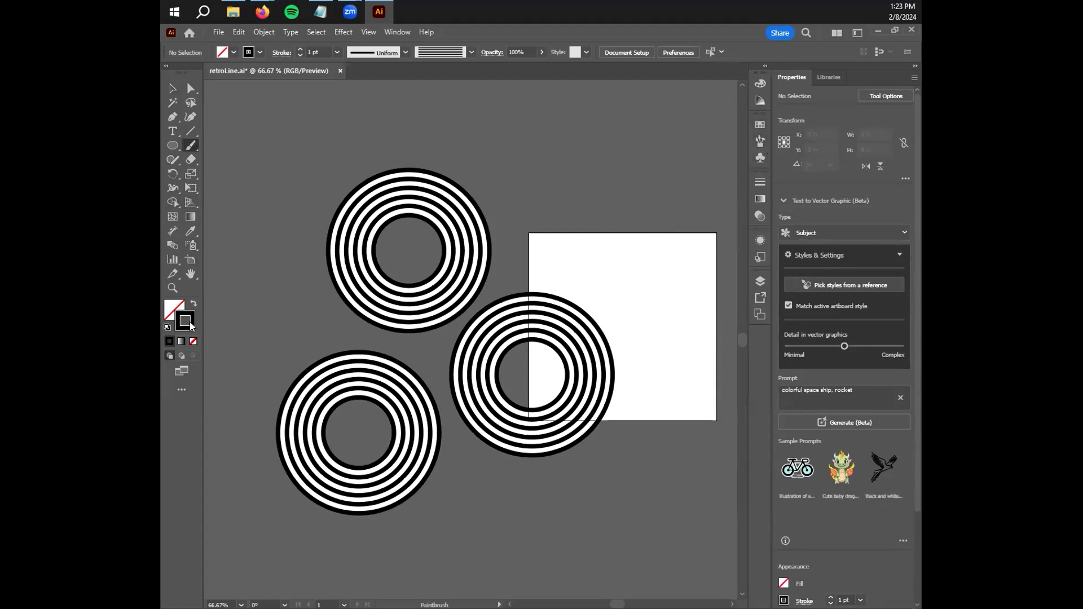
mouse_move(319, 113)
left_mouse_down()
mouse_move(445, 139)
mouse_move(600, 231)
left_mouse_up()
key("ctrl+z")
Paint three freehand strokes on and around the artboard with the 10 pt. Round brush, then select the uppermost one.
left_click(760, 141)
left_click(638, 141)
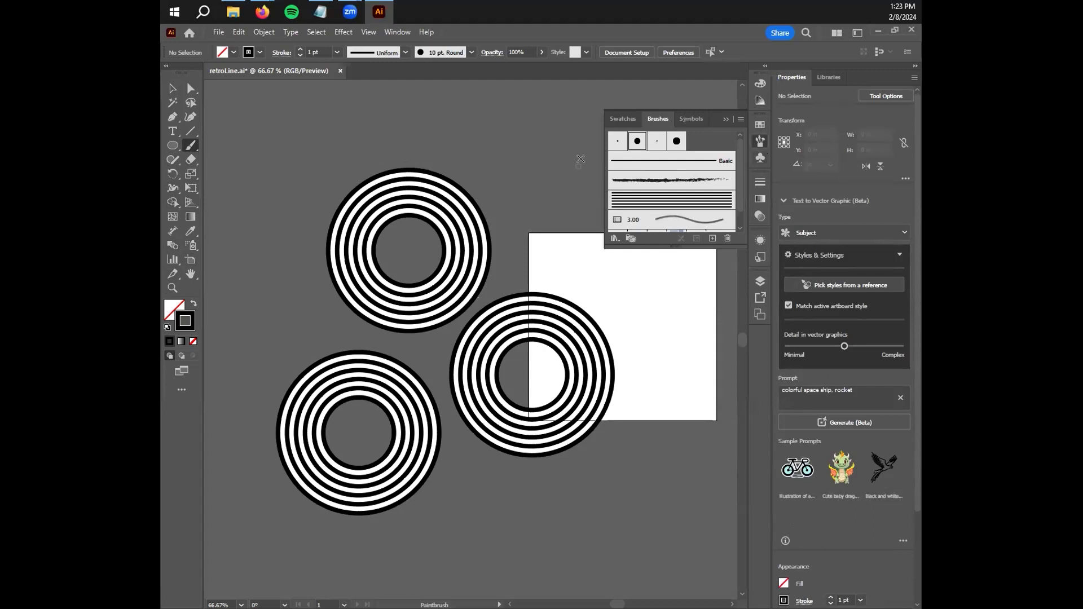
mouse_move(592, 145)
left_mouse_down()
mouse_move(587, 169)
mouse_move(698, 294)
left_mouse_up()
mouse_move(673, 333)
left_mouse_down()
mouse_move(682, 337)
mouse_move(671, 460)
mouse_move(599, 478)
left_mouse_up()
left_click_drag(562, 508, 418, 547)
left_click(623, 212)
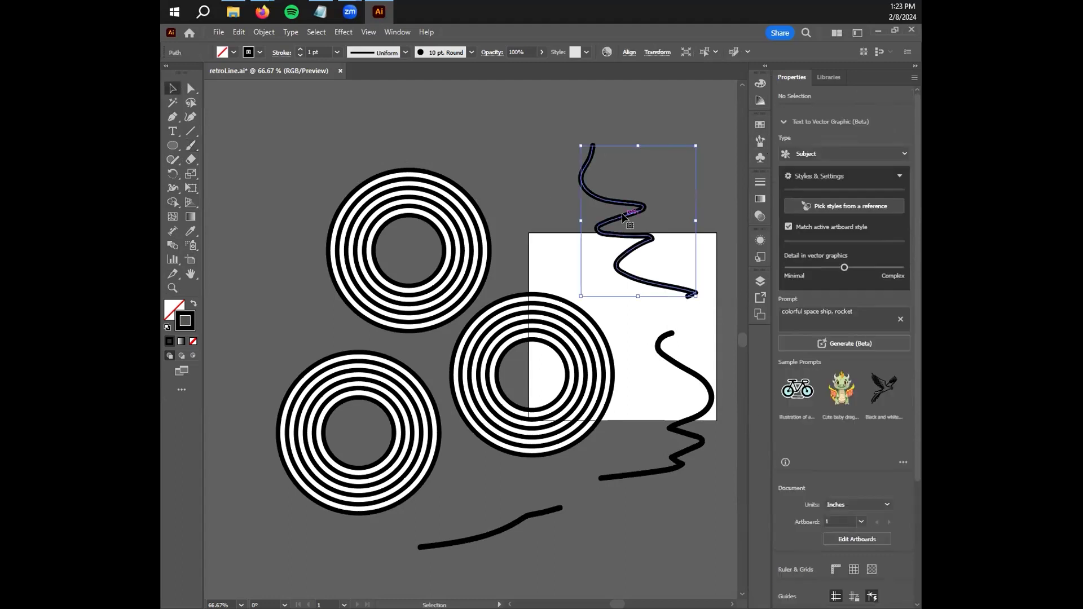
Apply the striped art brush to the selected freehand stroke and enlarge it to about 9.07 by 16.91 in.
left_click(760, 141)
left_click(695, 200)
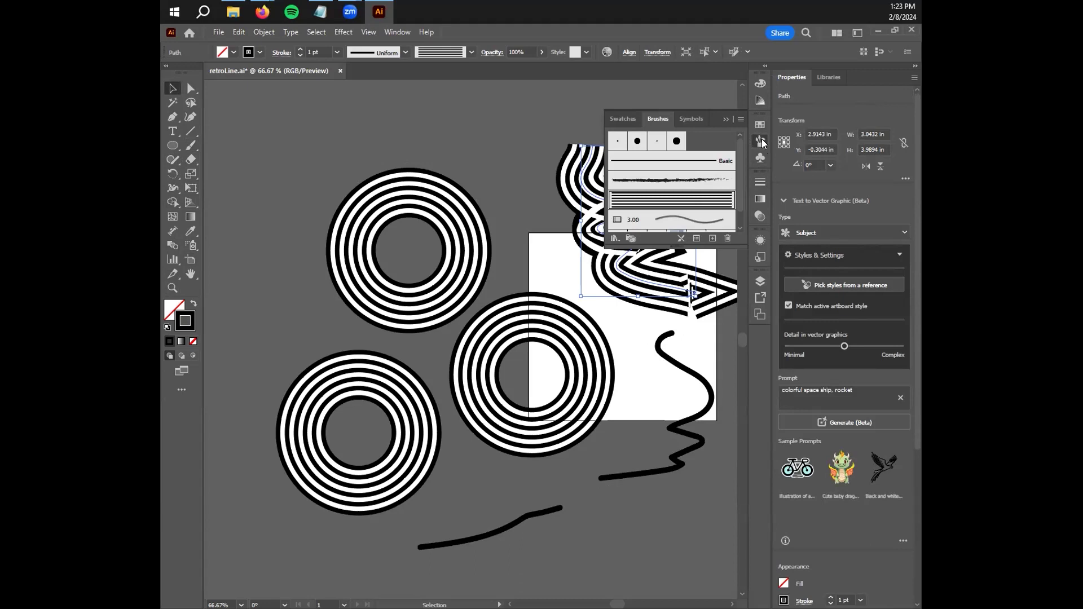
left_click(760, 141)
mouse_move(575, 143)
left_mouse_down()
mouse_move(395, 107)
mouse_move(441, 30)
mouse_move(417, 18)
mouse_move(396, 51)
mouse_move(341, 56)
mouse_move(350, 106)
left_mouse_up()
scroll(566, 276, "down", 5)
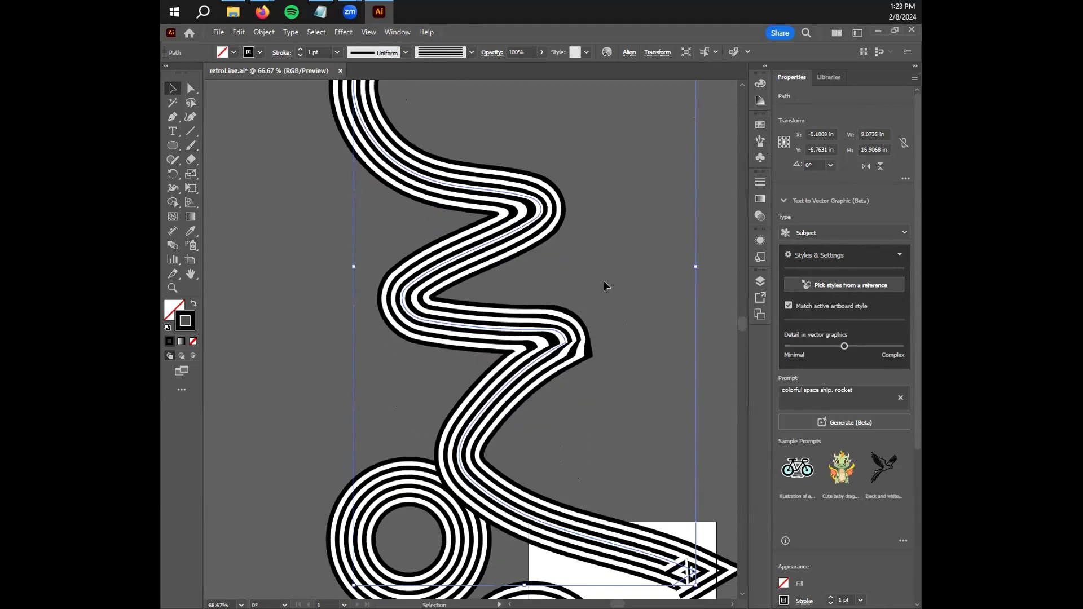
Delete the three freehand strokes on and around the artboard, leaving the striped rings in place.
scroll(612, 285, "down", 1)
key("Delete")
scroll(595, 287, "down", 3)
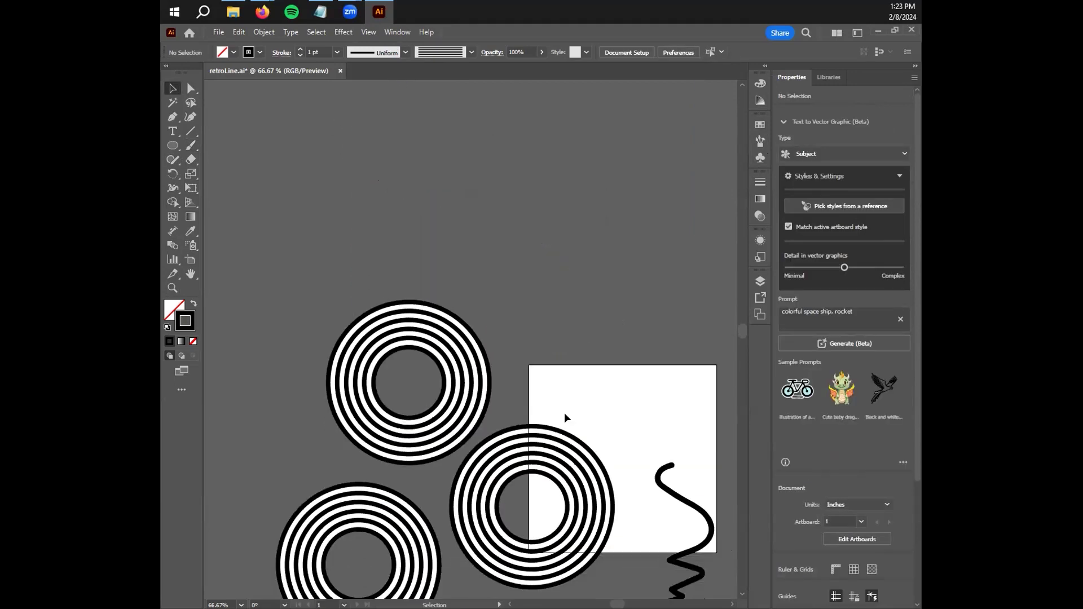
scroll(564, 412, "down", 3)
left_click(697, 424)
key("Delete")
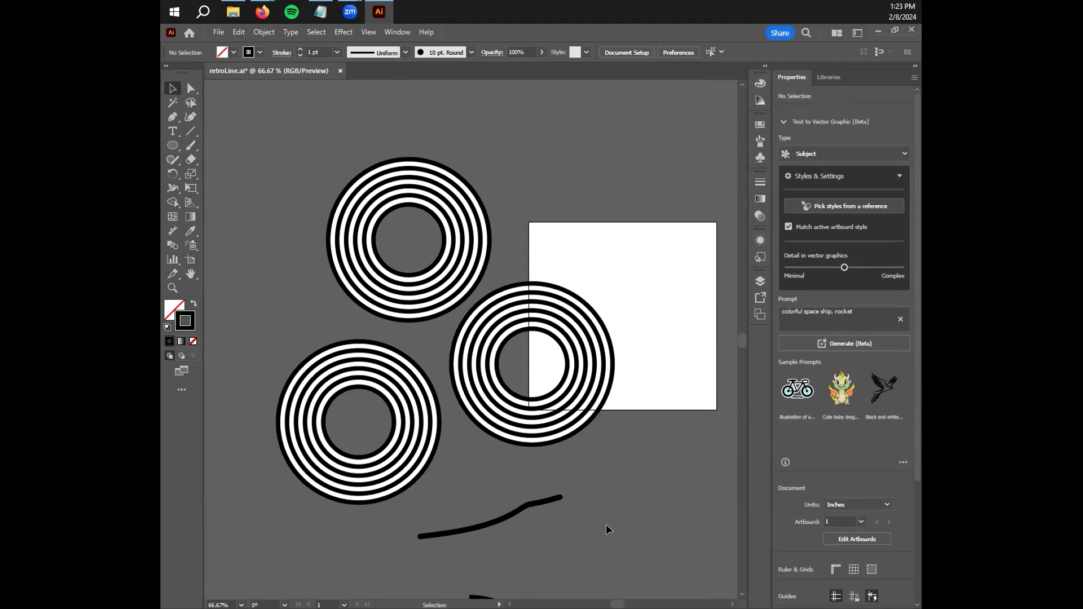
left_click(539, 500)
key("Delete")
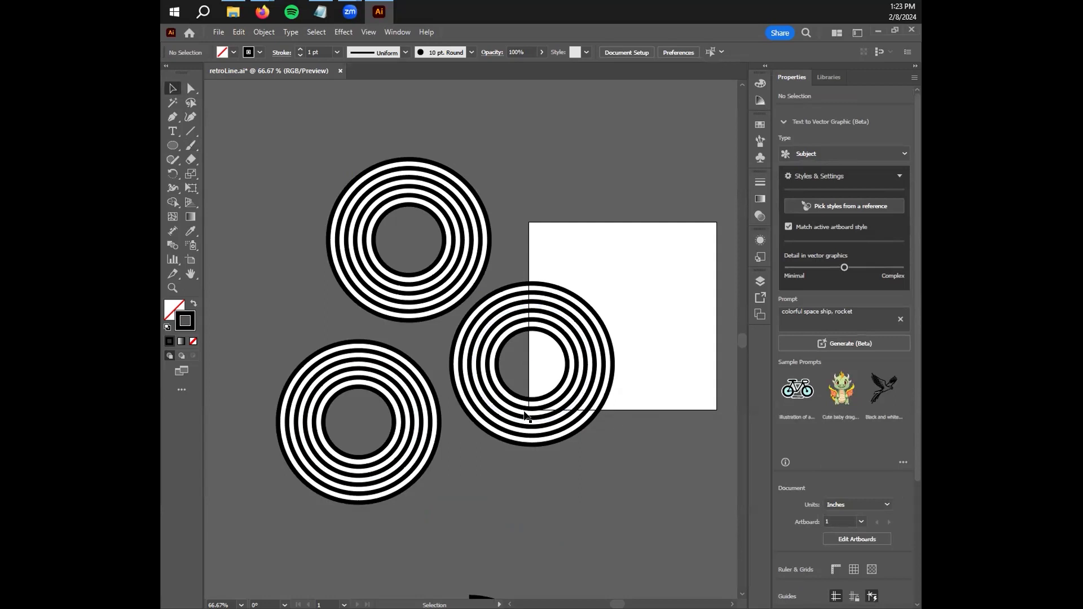
Select the uppermost striped ring and activate the Direct Selection tool to work on its path.
key("ctrl+plus")
left_click_drag(460, 482, 580, 460)
key("ctrl+minus")
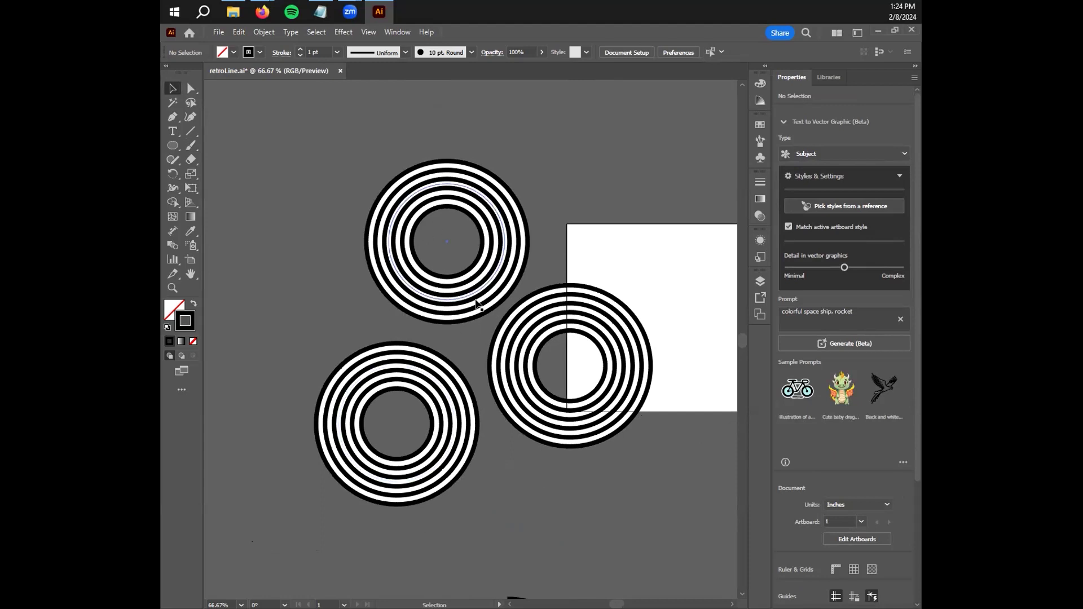
scroll(452, 323, "up", 2)
left_click_drag(457, 343, 471, 533)
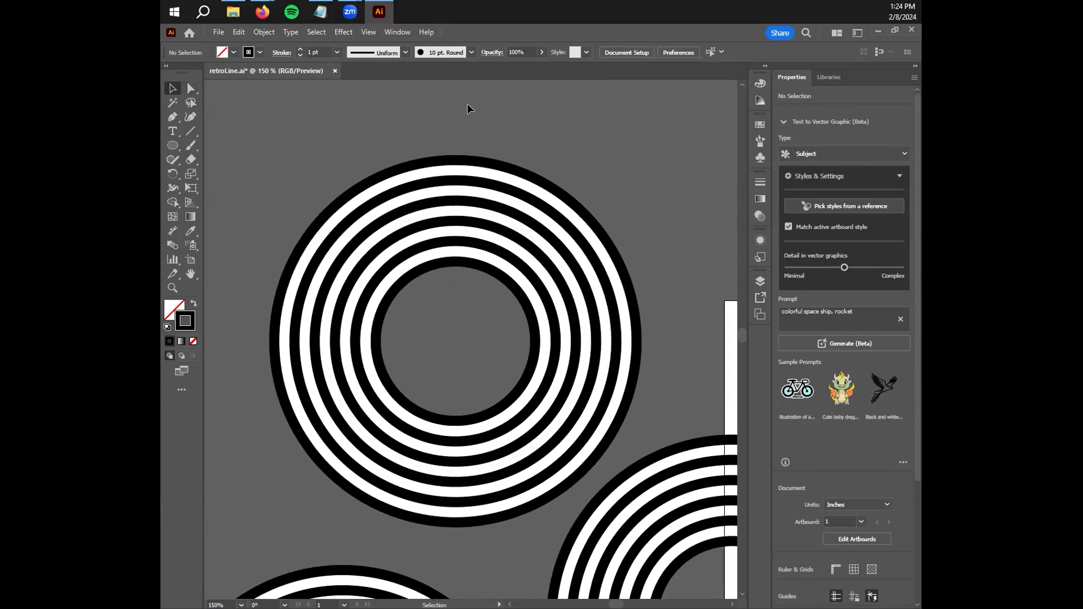
left_click(488, 197)
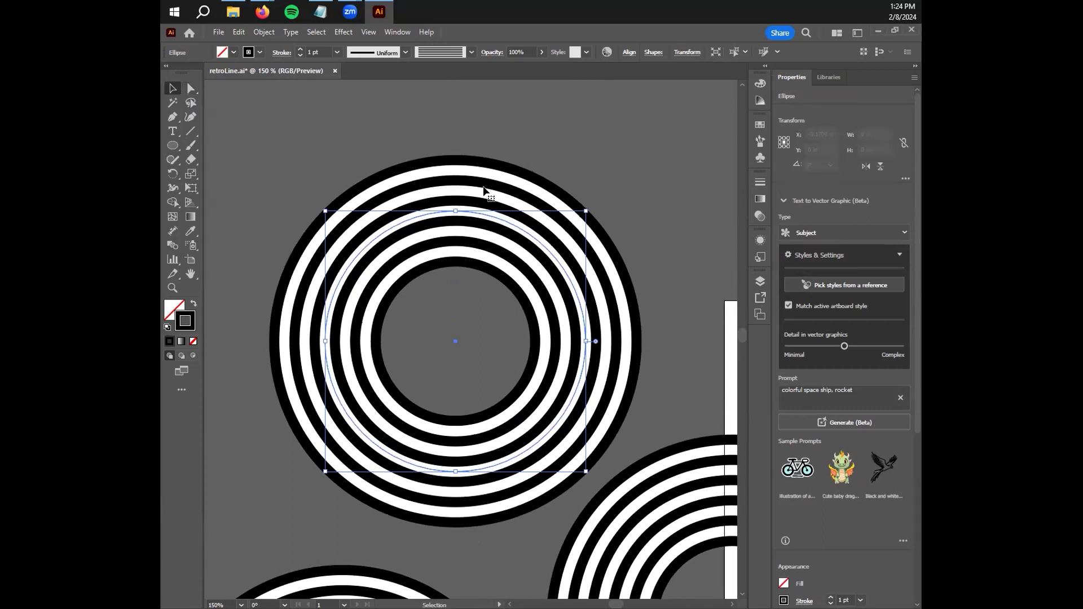
left_click(553, 127)
left_click(452, 219)
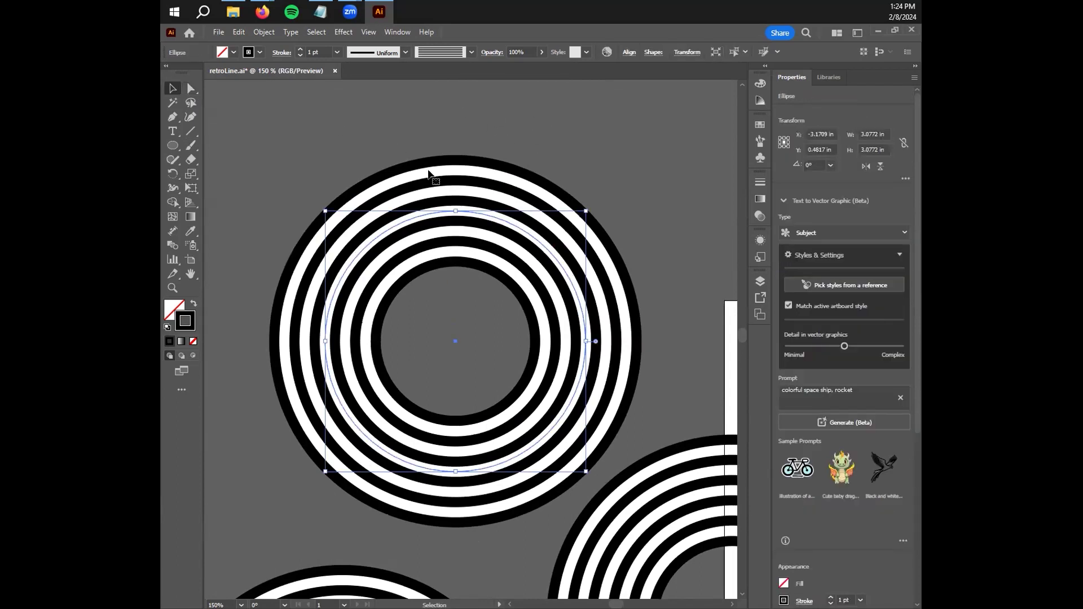
left_click(533, 130)
left_click(500, 213)
key("a")
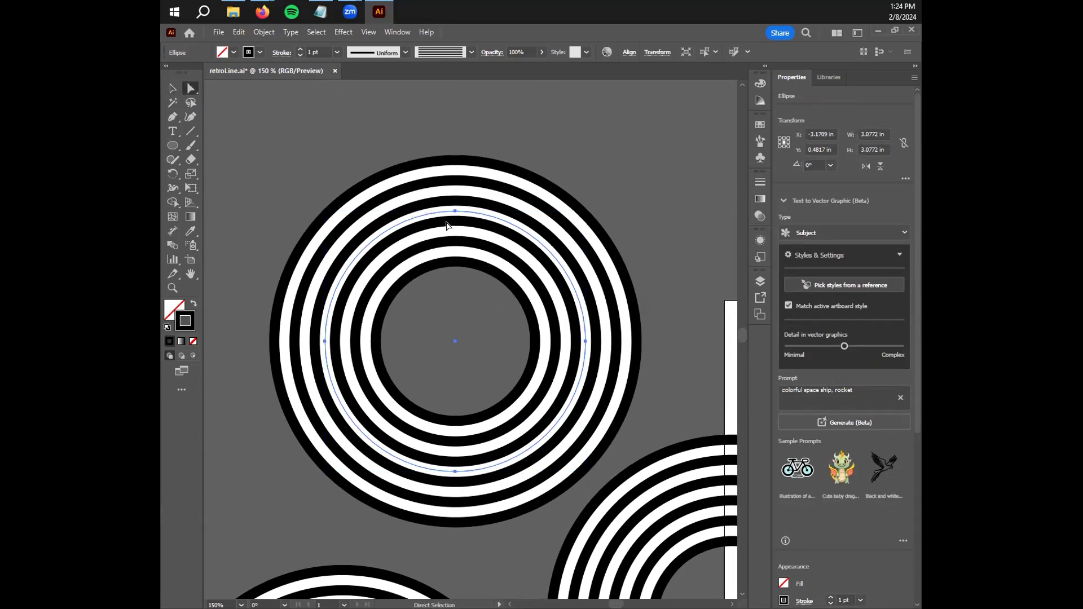
Examine the anchor points on all four sides of the uppermost ring's path.
scroll(460, 224, "up", 2)
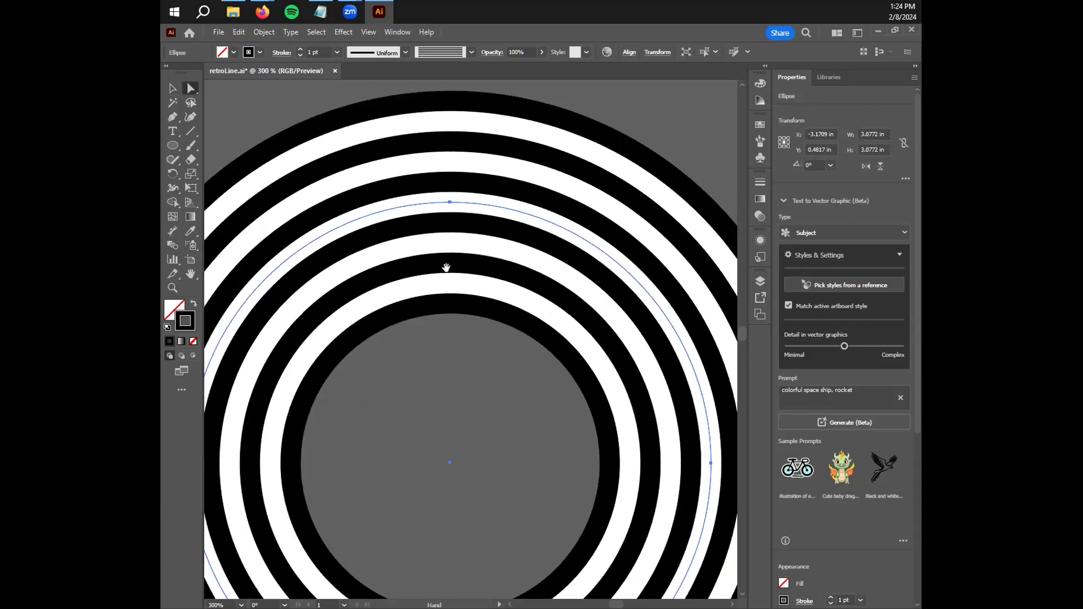
left_click_drag(447, 268, 458, 263)
scroll(338, 295, "down", 3)
scroll(338, 295, "left", 3)
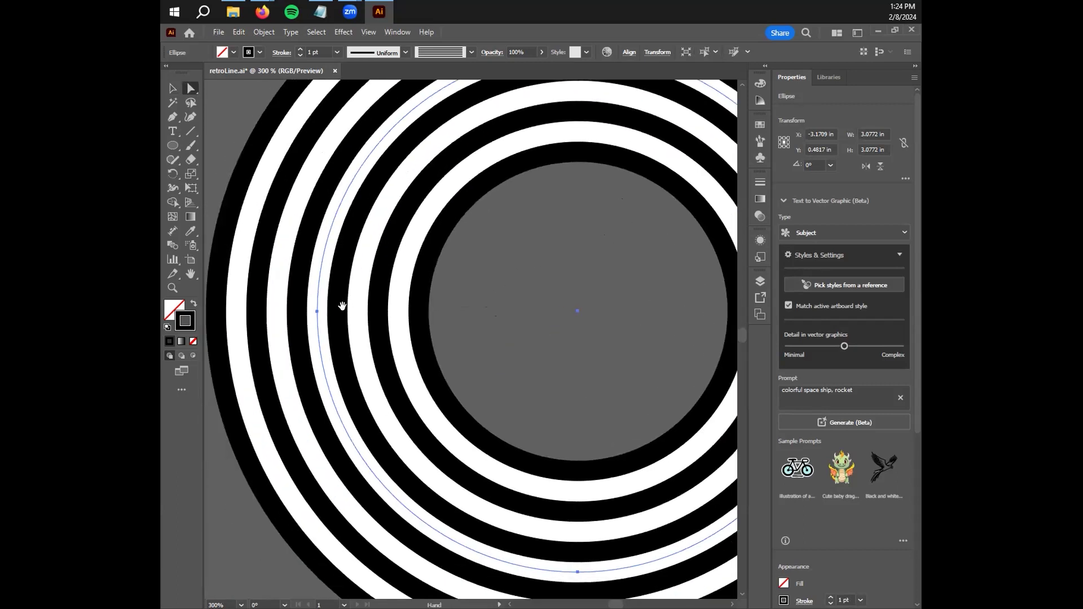
scroll(318, 318, "down", 3)
scroll(358, 331, "right", 3)
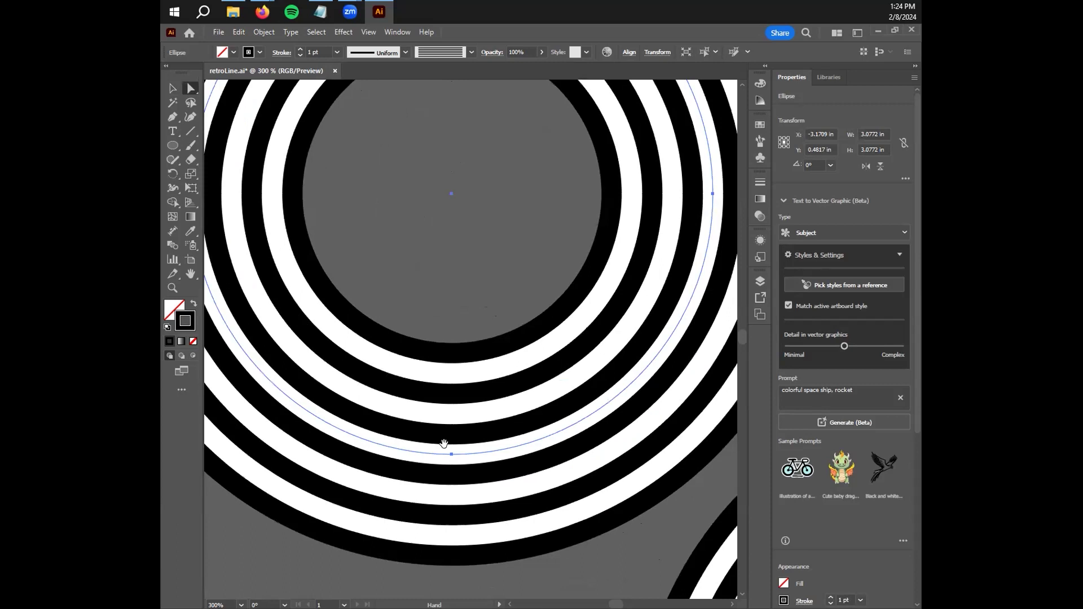
scroll(449, 452, "up", 3)
scroll(449, 452, "right", 4)
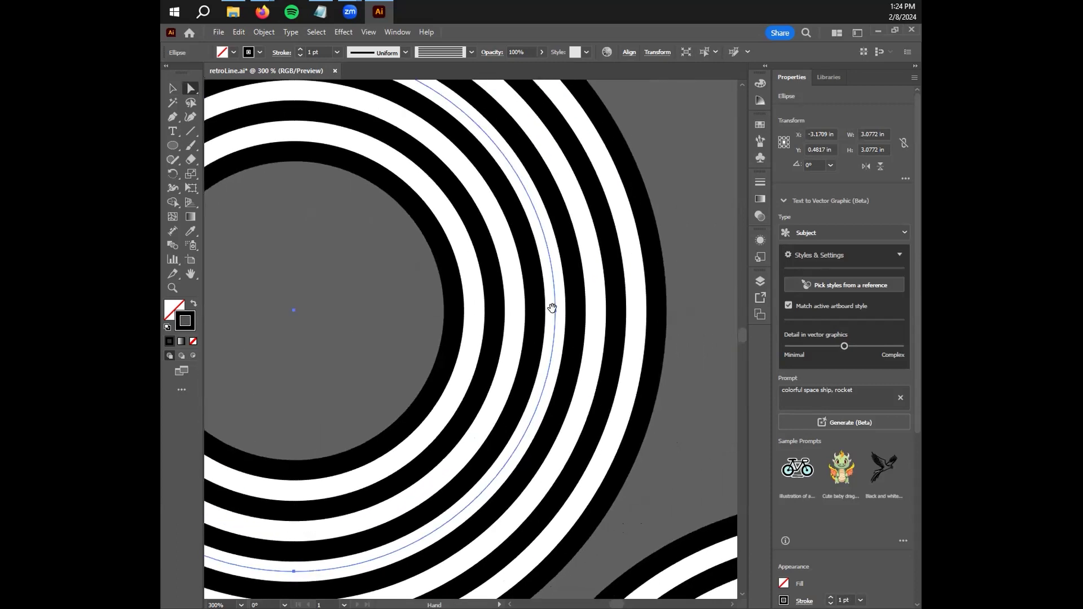
left_click(495, 348, "ctrl+alt")
key("Escape")
scroll(445, 341, "left", 3)
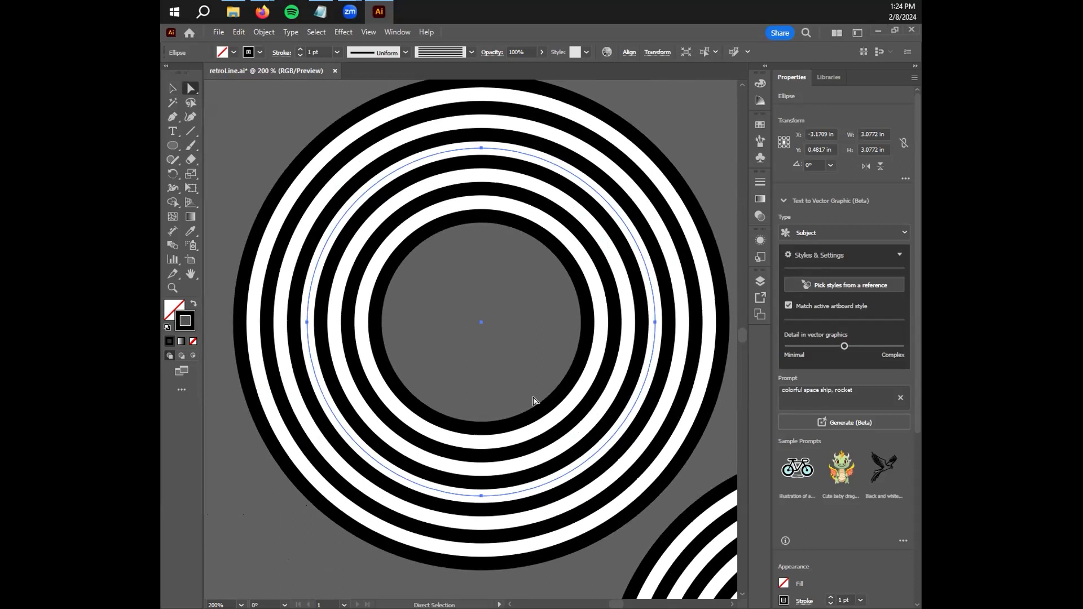
scroll(507, 322, "up", 1)
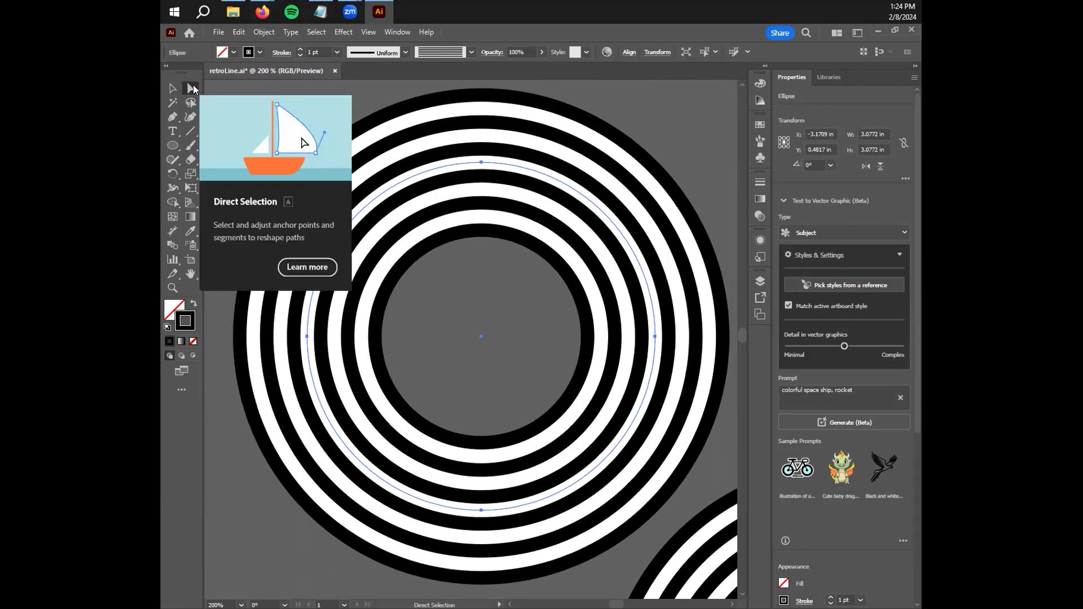
Delete the top anchor point of the uppermost ring to cut it to its lower half, and deselect it.
left_click(481, 163)
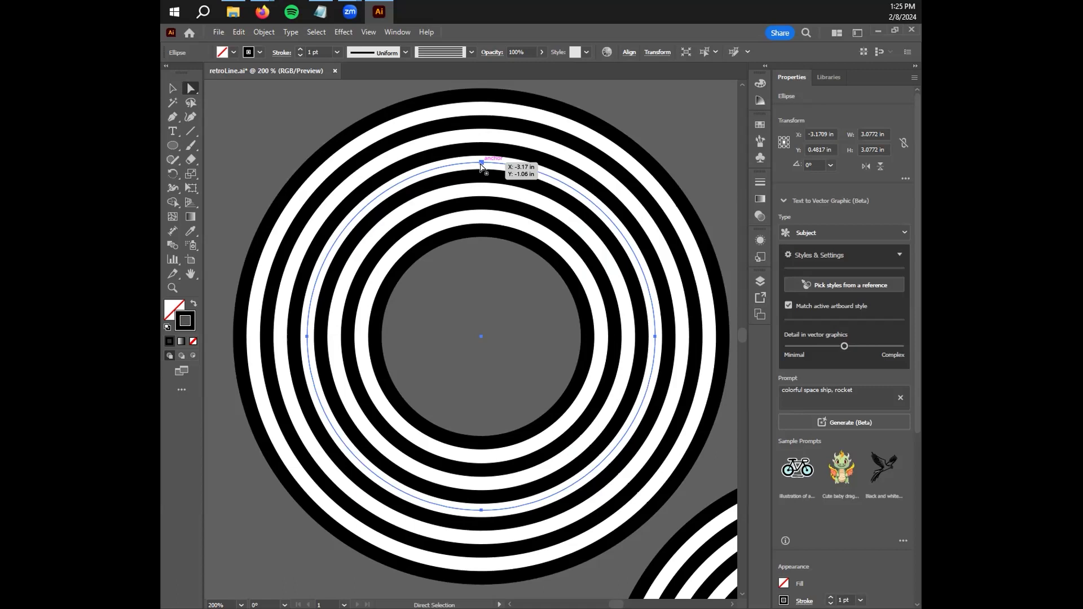
left_click(481, 164)
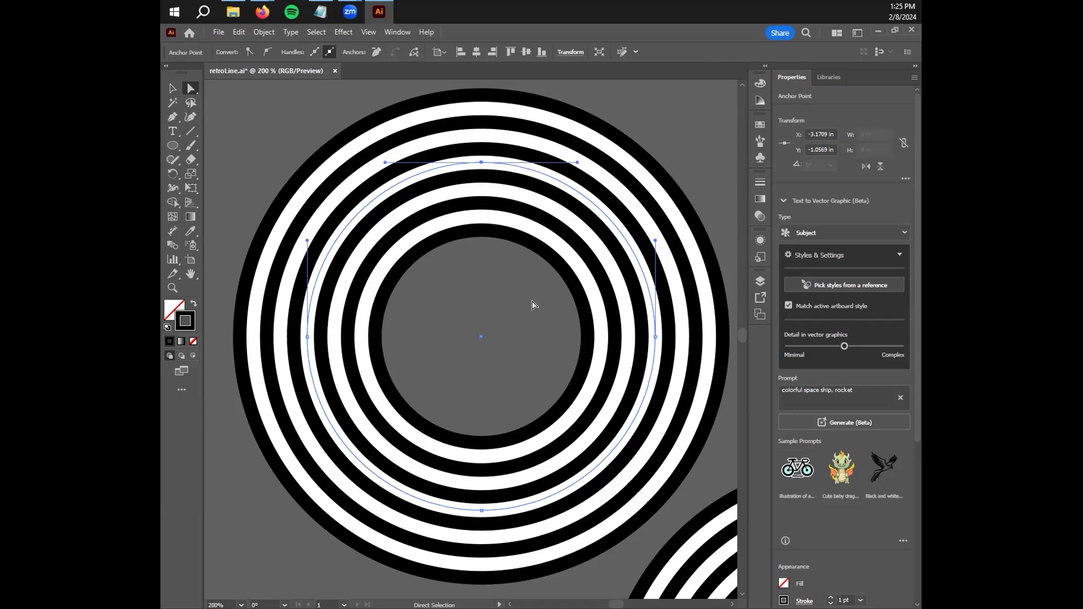
key("Delete")
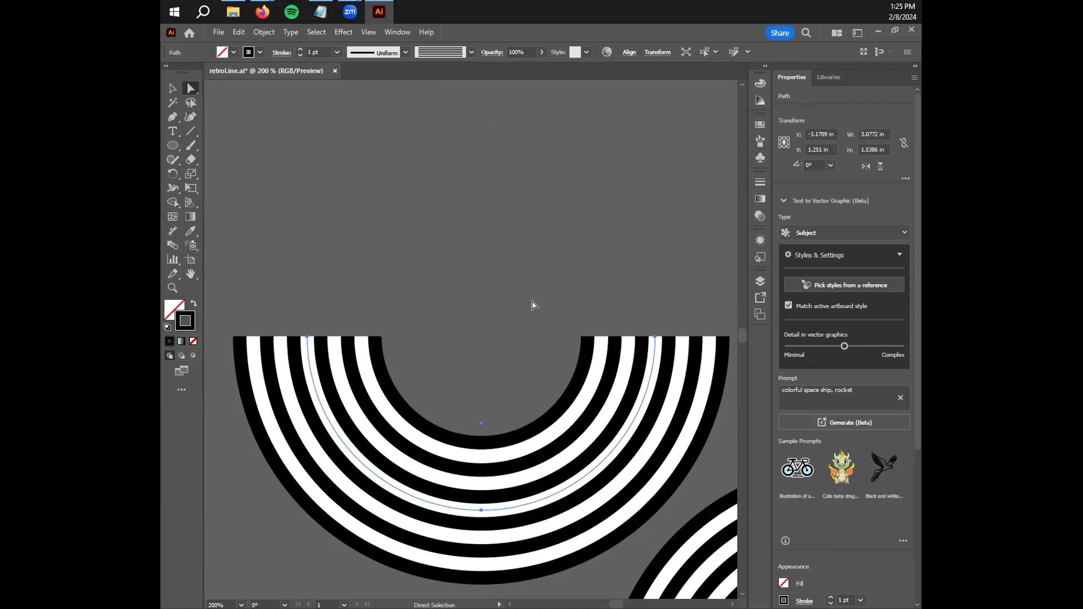
scroll(483, 212, "down", 3, "alt")
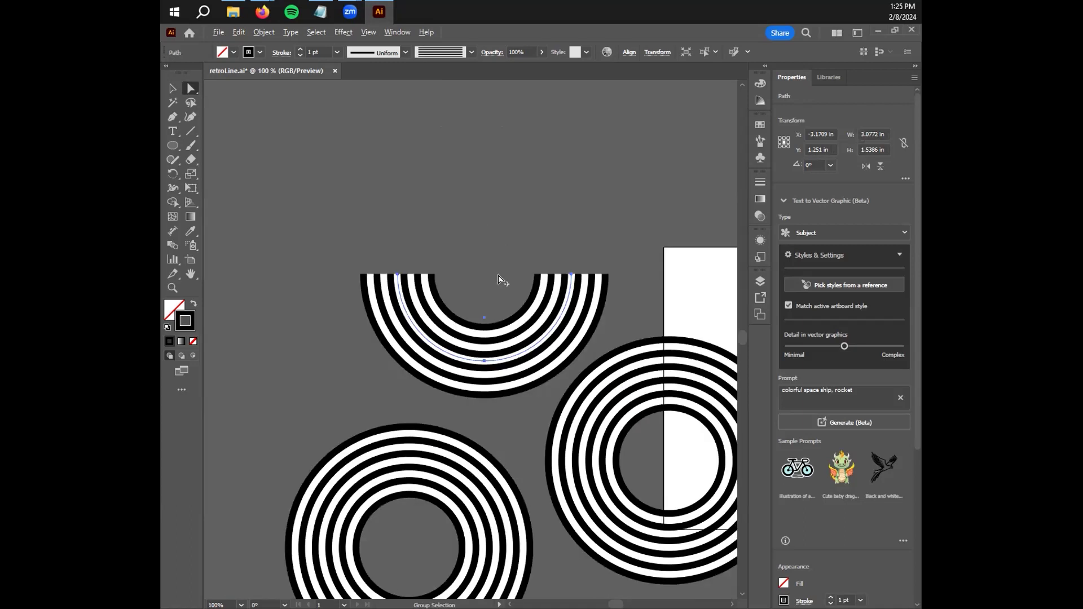
scroll(507, 429, "down", 3)
scroll(432, 412, "right", 3)
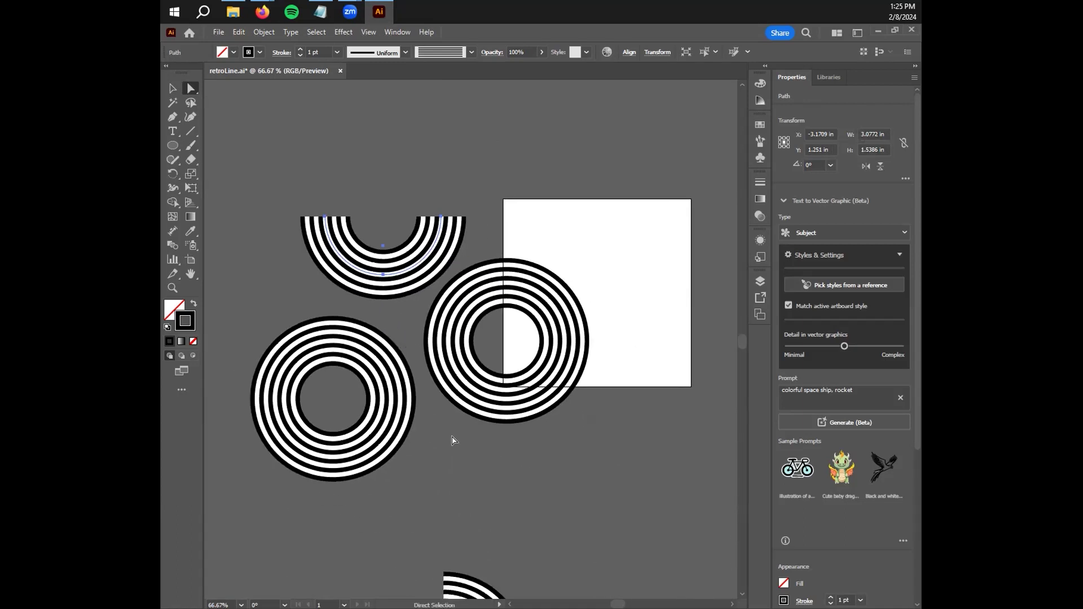
key("v")
left_click(420, 169)
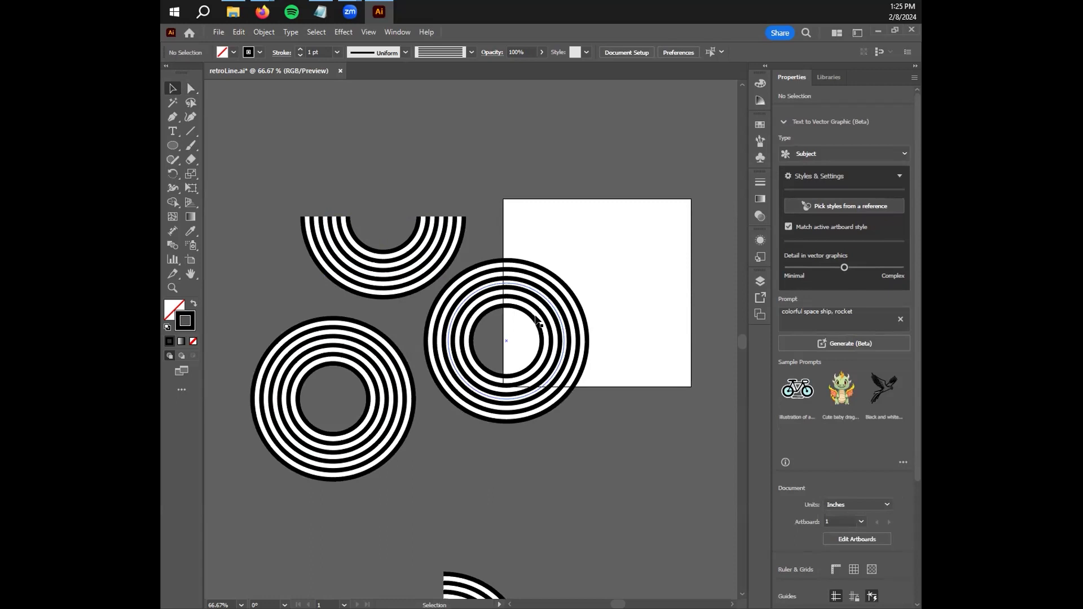
Add an anchor point on the upper-left arc of the ring over the artboard corner and delete it to remove that quarter.
scroll(538, 320, "up", 1)
scroll(538, 322, "up", 1)
left_click_drag(502, 380, 537, 361)
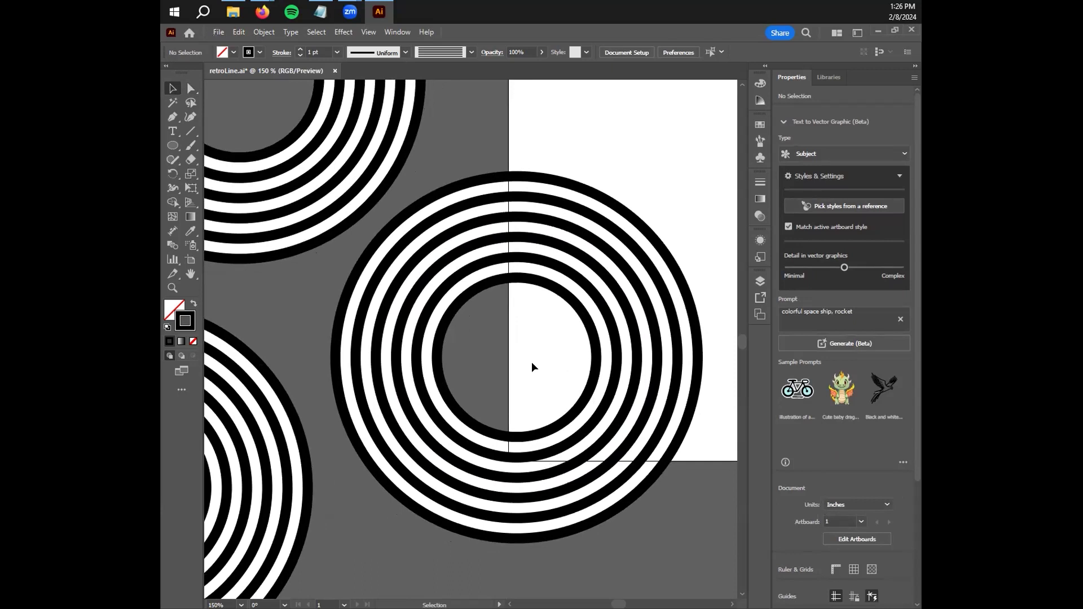
left_click(521, 239)
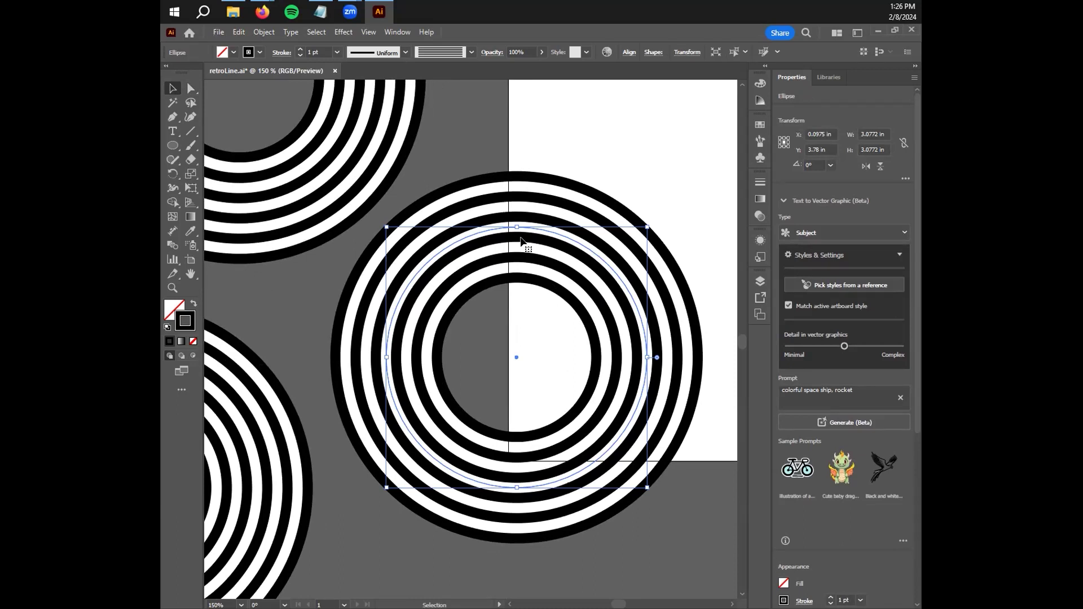
key("p")
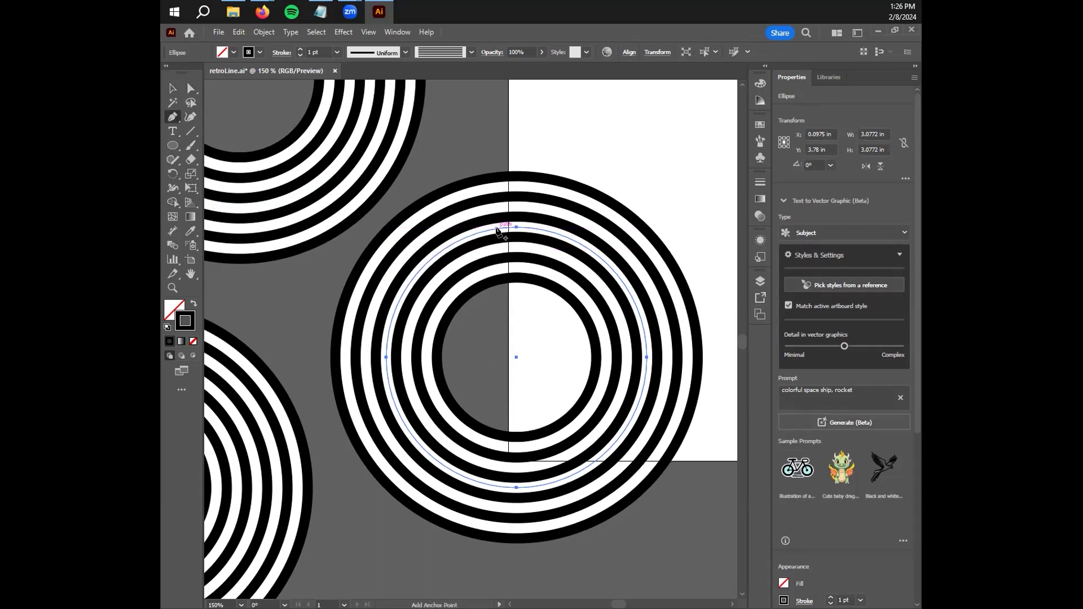
left_click(427, 263)
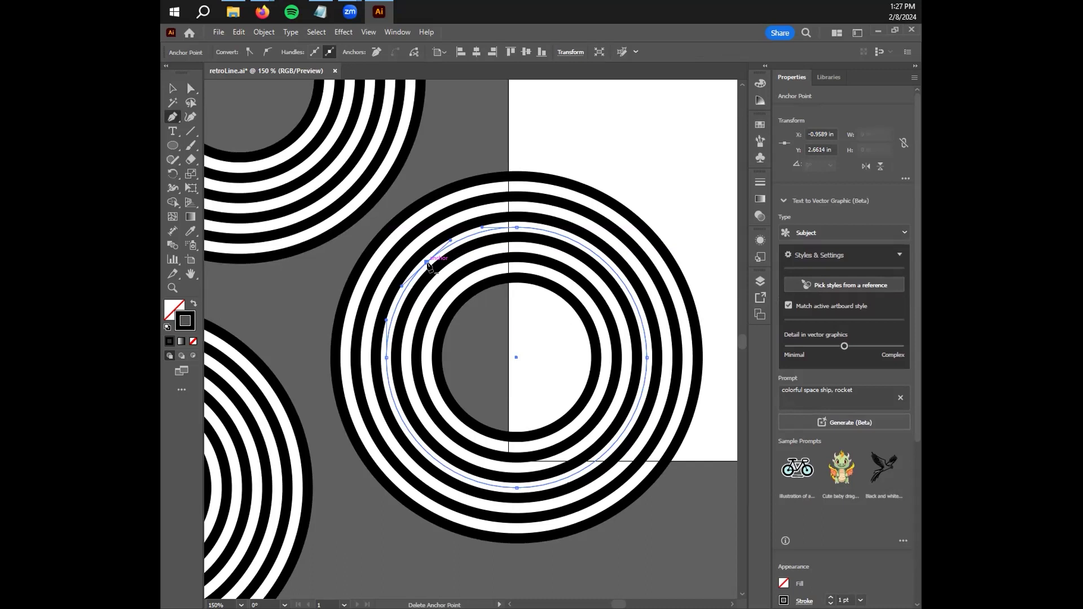
key("Delete")
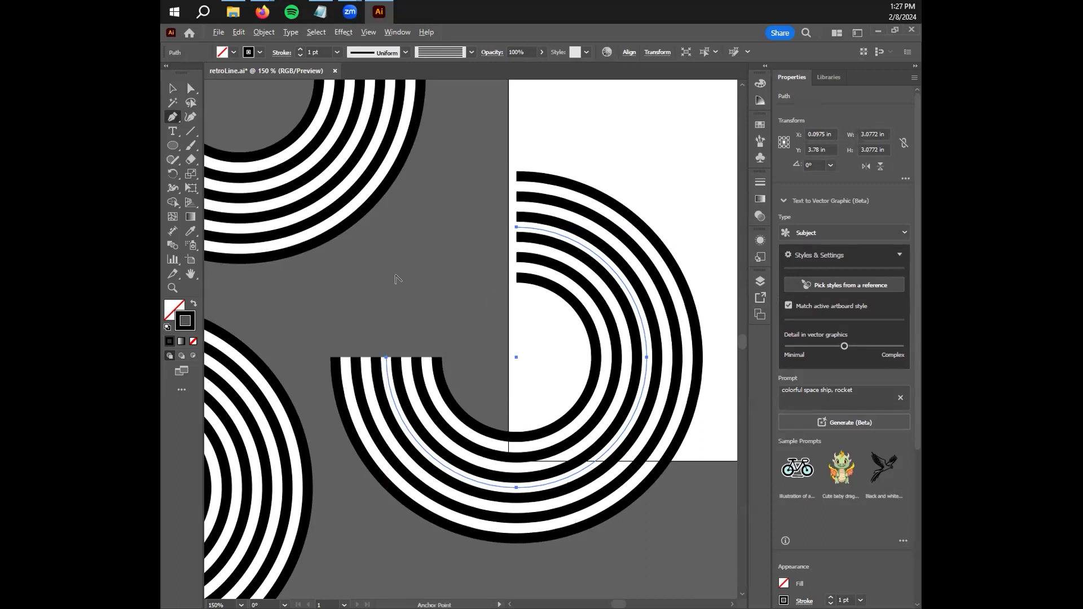
scroll(394, 279, "down", 1)
left_click_drag(398, 303, 532, 270)
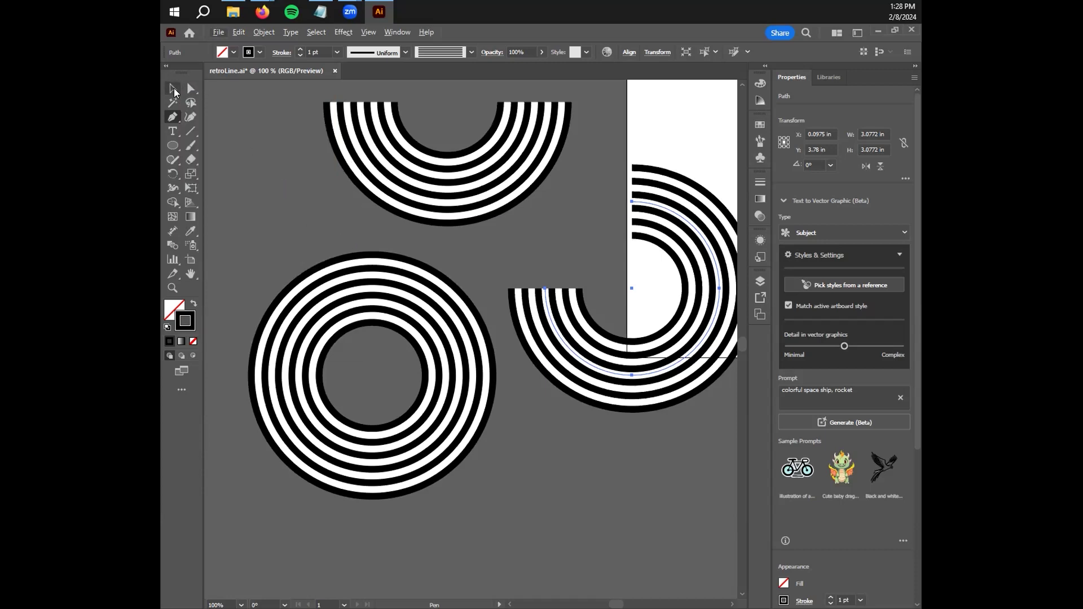
right_click(355, 310)
left_click(310, 216)
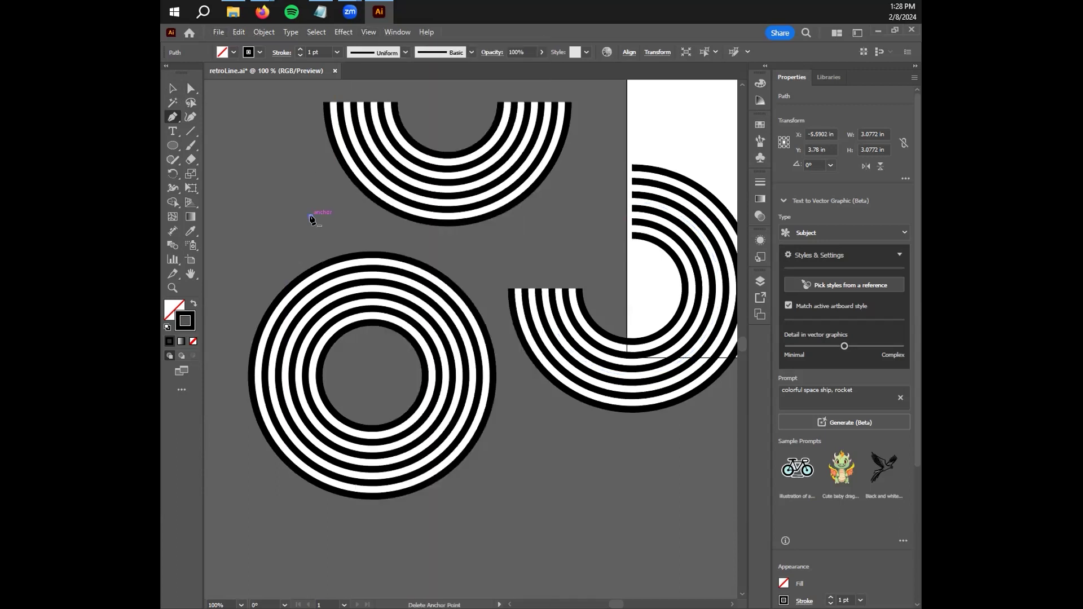
key("ctrl+z")
Select the remaining full striped ring below the half ring and delete it.
key("v")
left_click(351, 293)
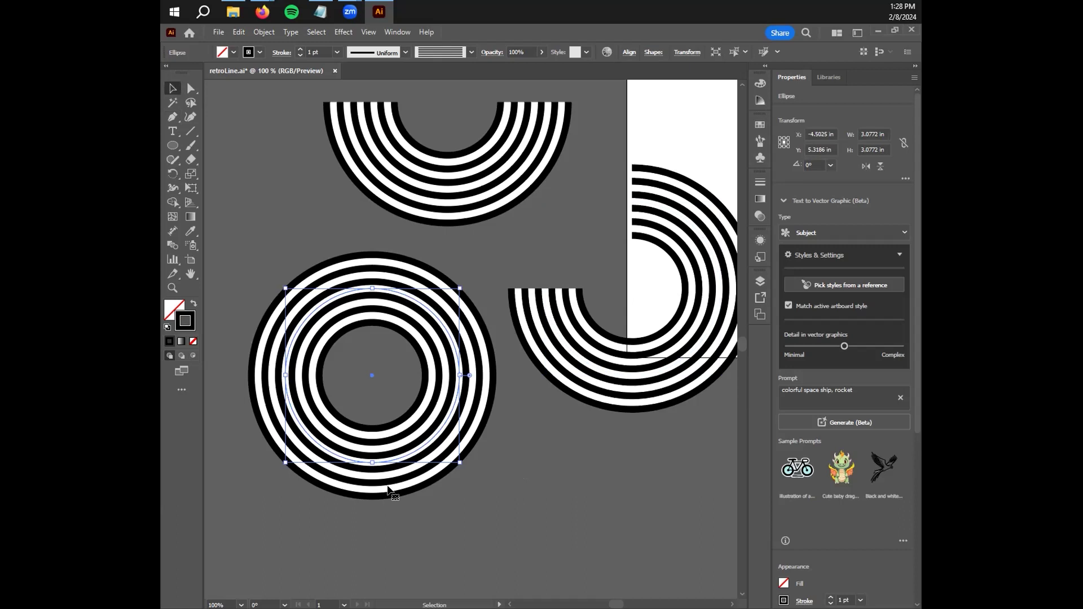
scroll(389, 486, "up", 1)
left_click_drag(384, 437, 451, 493)
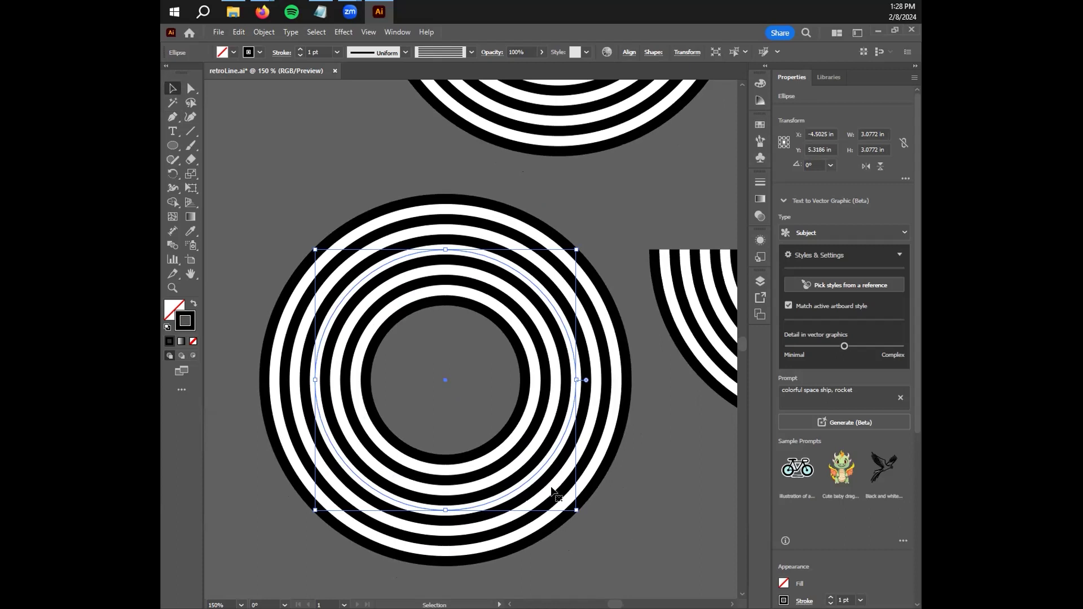
scroll(617, 510, "down", 2)
mouse_move(587, 493)
left_mouse_down()
mouse_move(561, 482)
mouse_move(600, 484)
left_mouse_up()
scroll(606, 471, "up", 1)
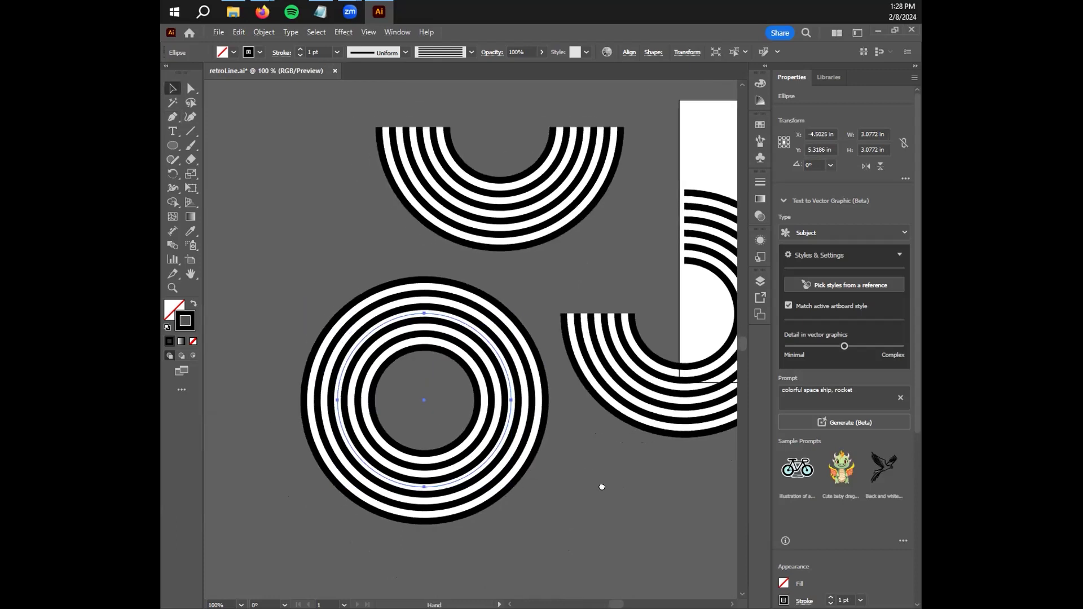
key("Delete")
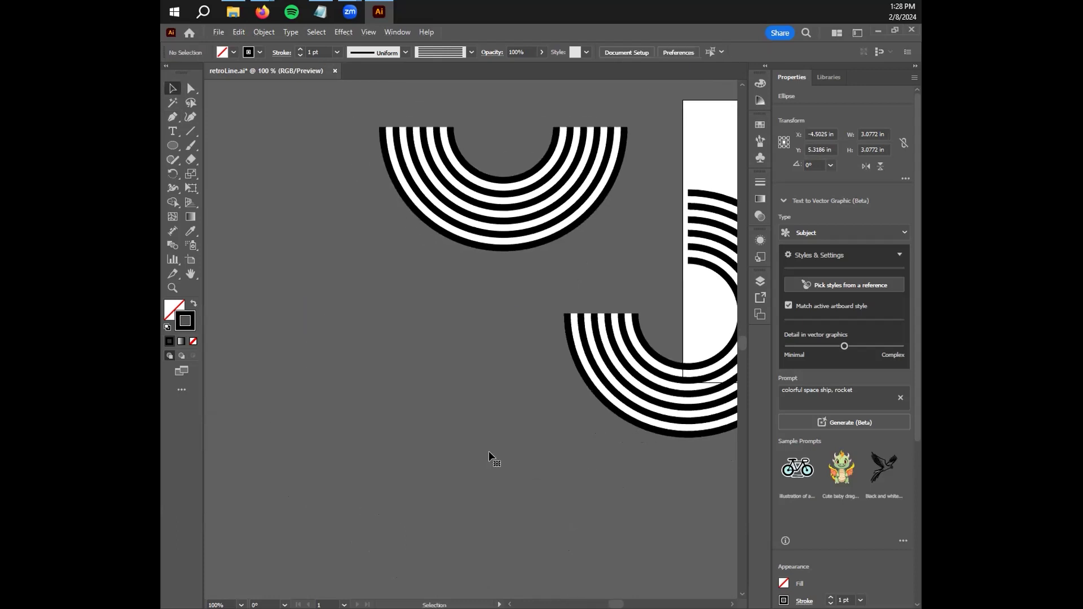
Duplicate the striped half ring, placing the copy below and to the left of the original.
scroll(496, 279, "up", 1)
left_click_drag(496, 279, 517, 406)
scroll(516, 432, "down", 1)
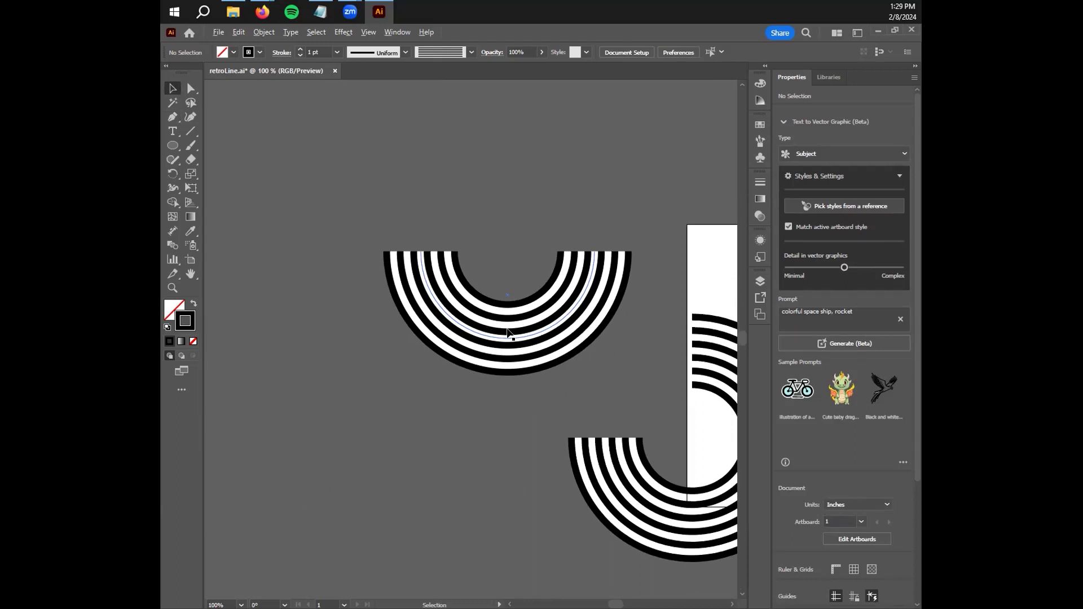
left_click_drag(506, 335, 393, 512)
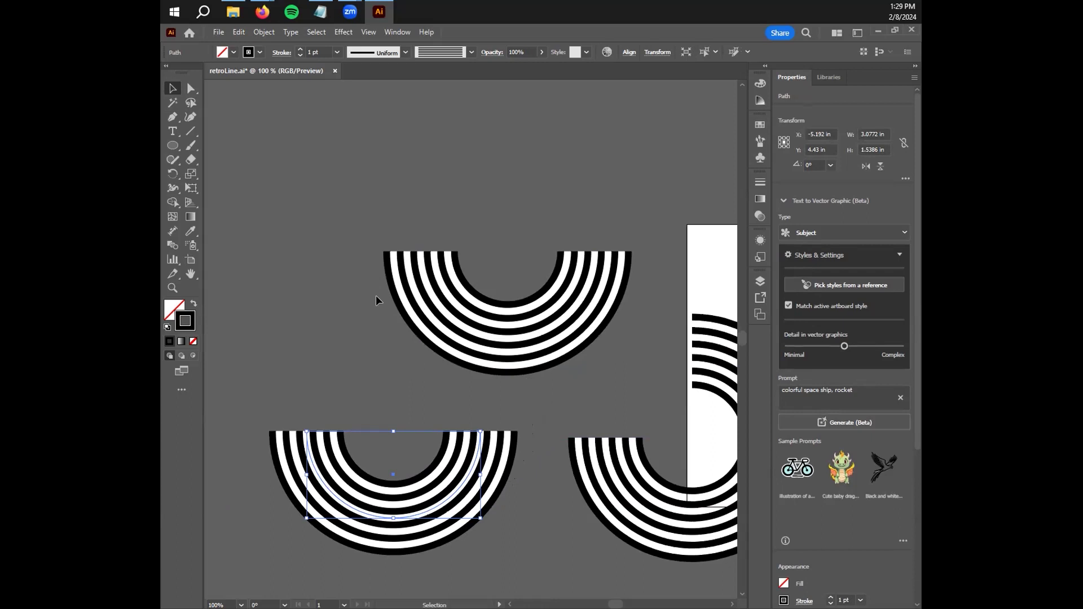
Delete the left end anchor point of the copied half ring to reduce it to a quarter ring, and deselect it.
key("a")
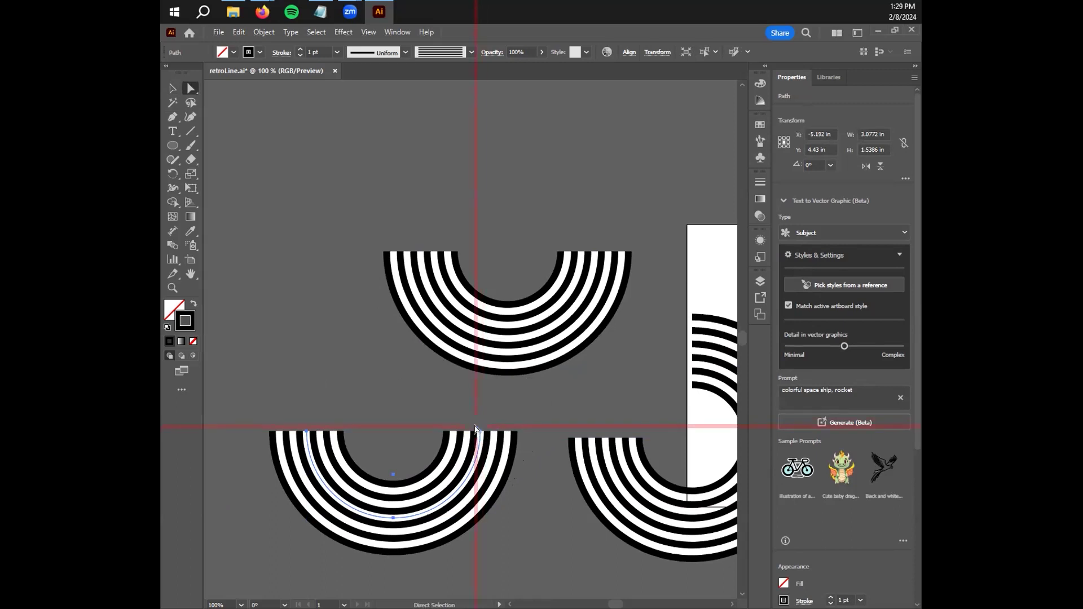
left_click(308, 432)
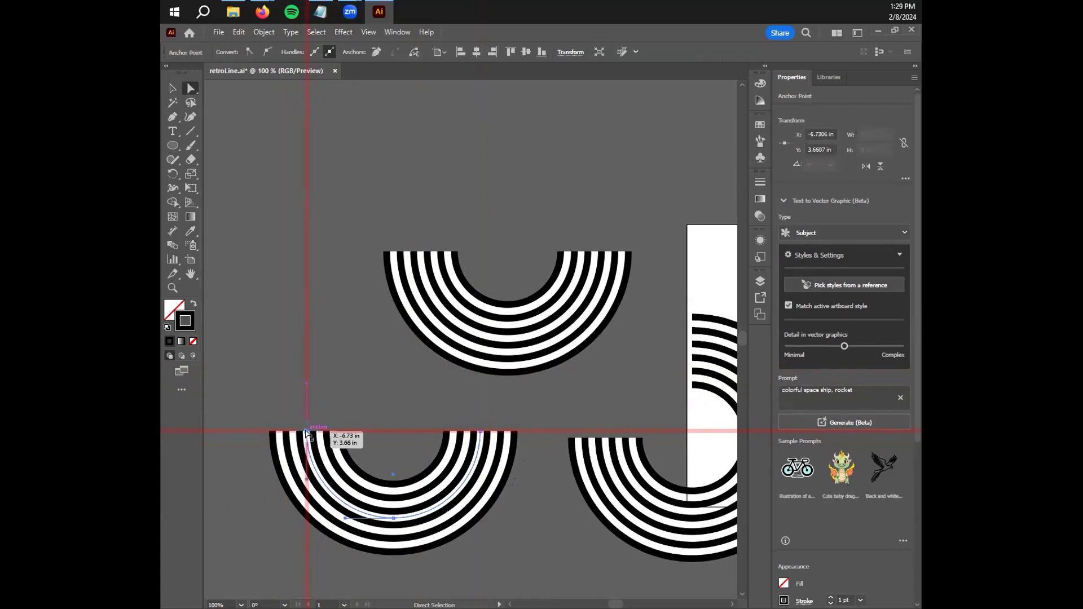
key("Delete")
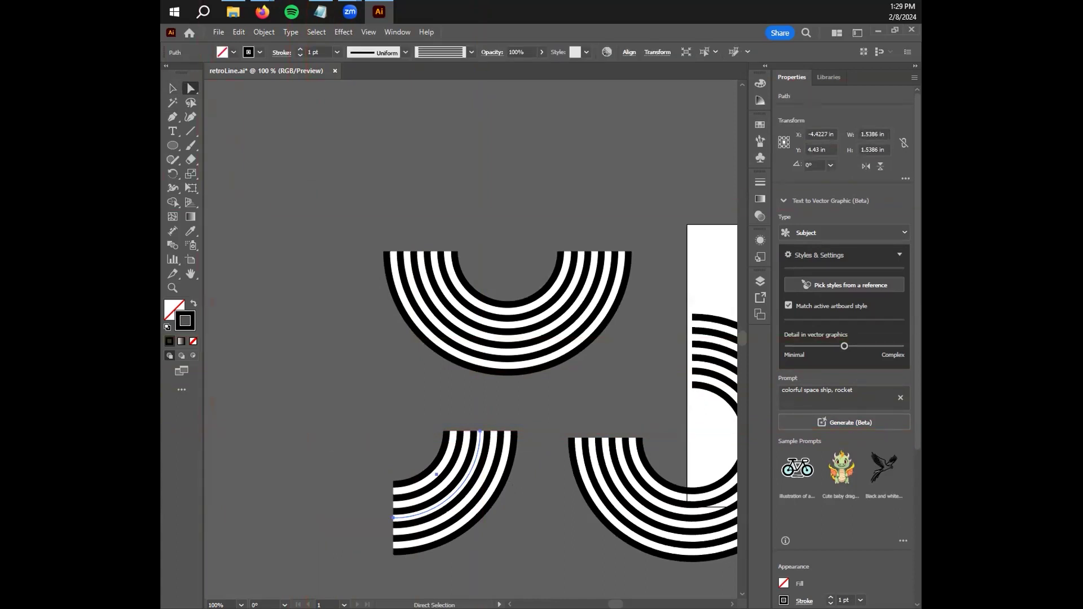
left_click(174, 89)
left_click(340, 408)
Move the three-quarter ring off the artboard to the left of the half ring, and tuck the quarter ring beneath the half ring.
left_click_drag(340, 408, 273, 358)
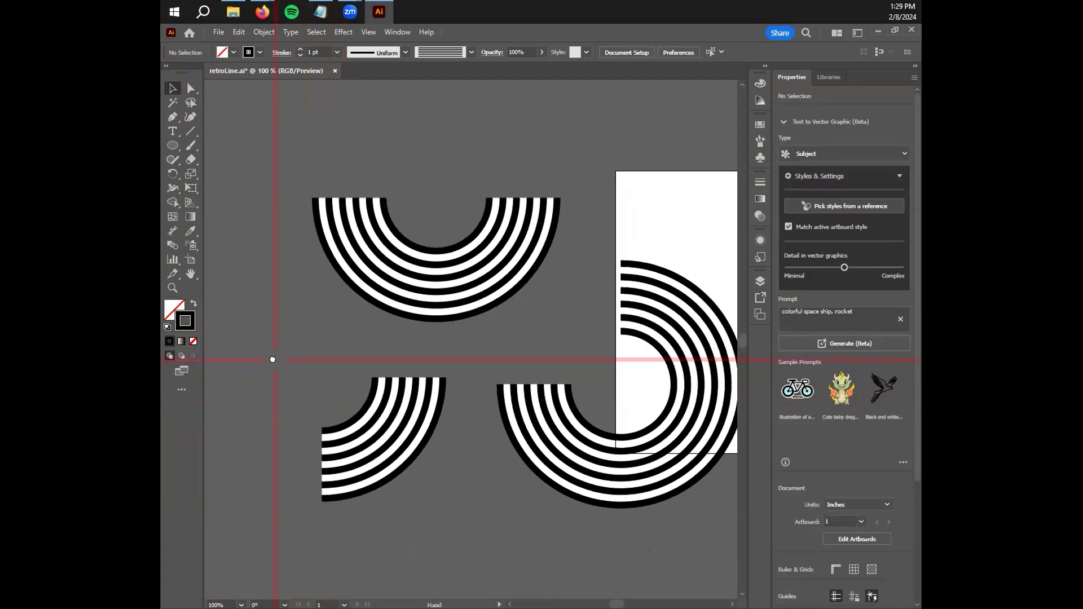
left_click_drag(620, 507, 329, 384)
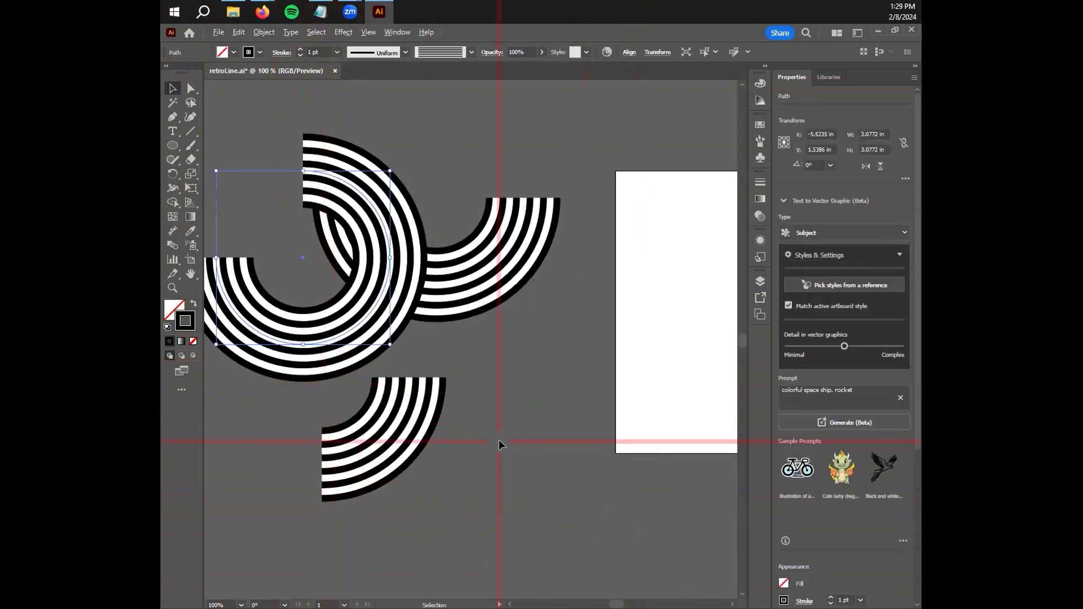
scroll(501, 441, "down", 1)
left_click_drag(540, 460, 575, 481)
left_click_drag(448, 363, 389, 411)
left_click(593, 478)
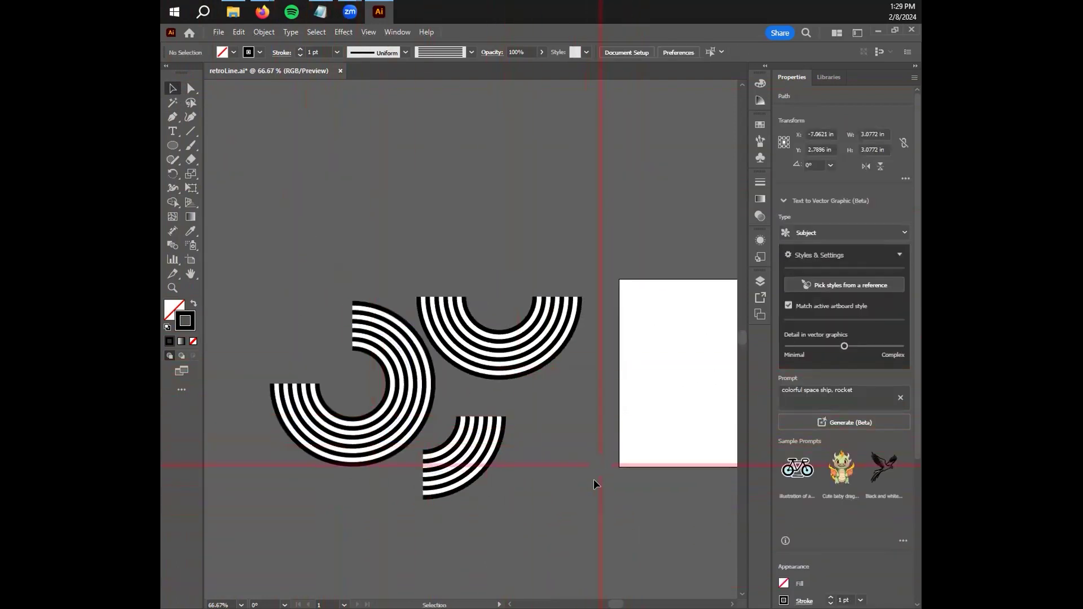
left_click_drag(486, 455, 504, 429)
left_click(581, 492)
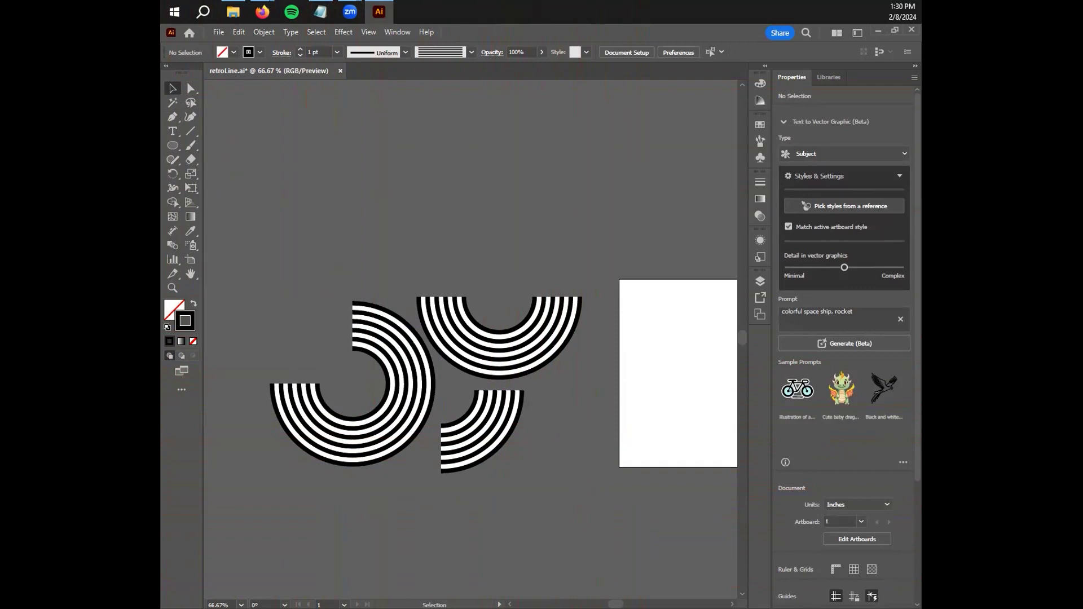
Draw a horizontal line about 8.1 in long above the striped arcs and apply the striped art brush to it.
left_click(191, 132)
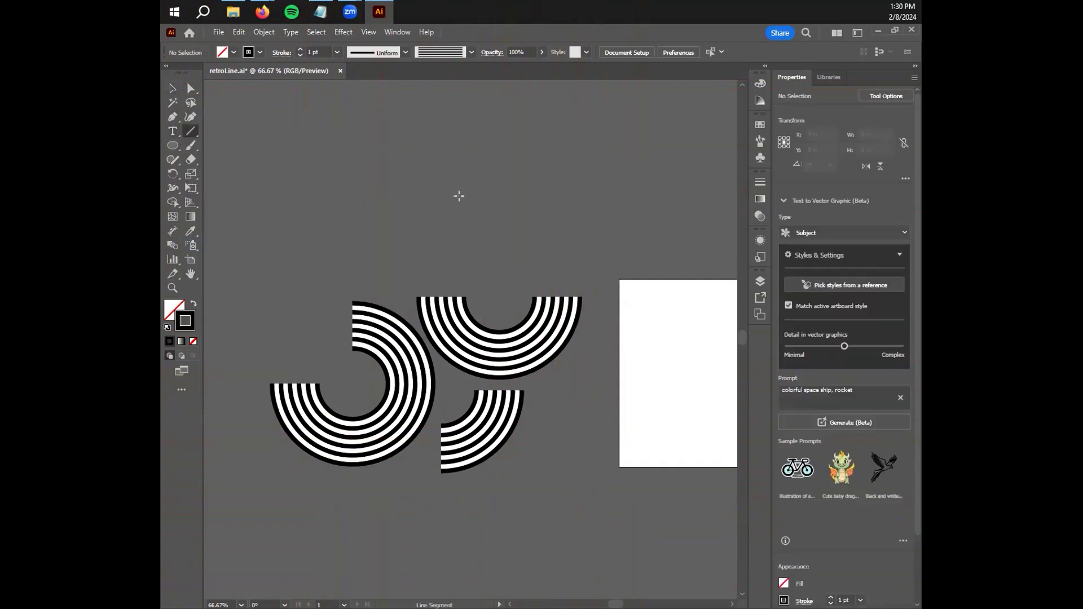
left_click_drag(294, 184, 598, 193)
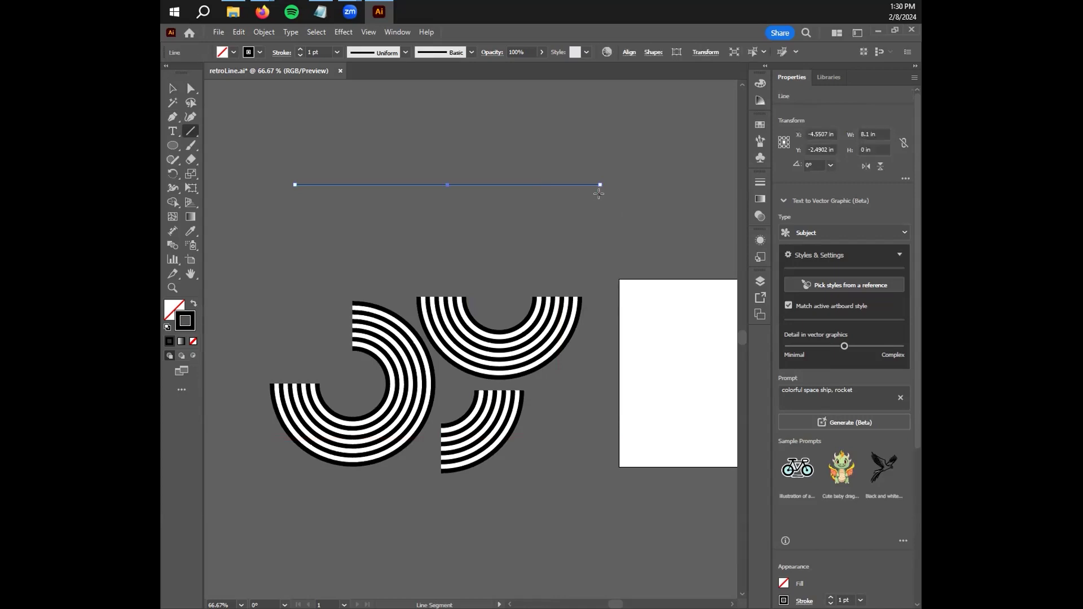
left_click(758, 141)
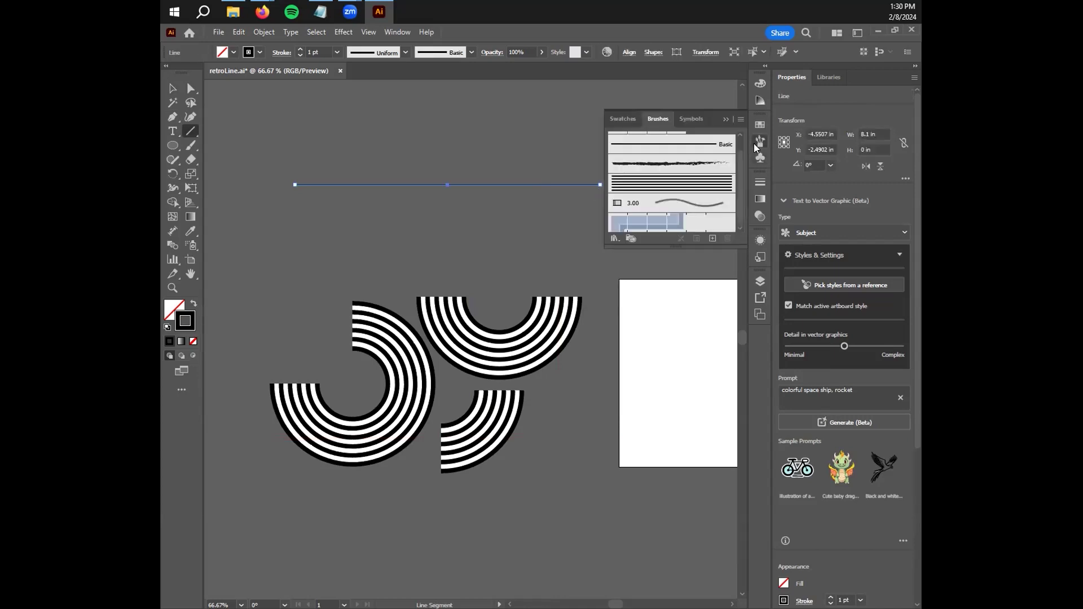
left_click(714, 185)
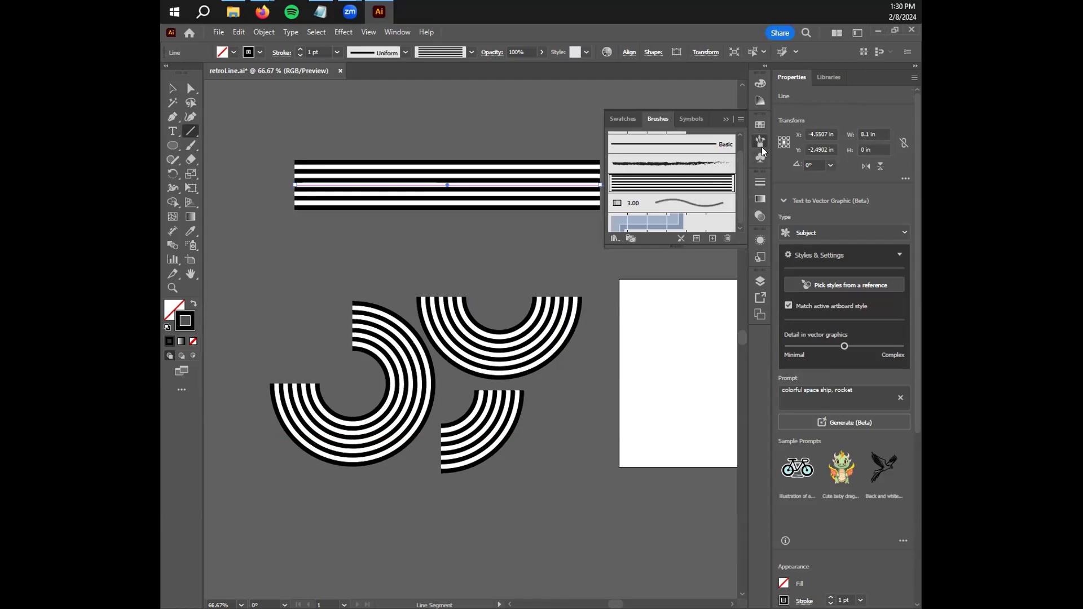
left_click(761, 143)
Move the striped line below the group of striped arcs and deselect it.
left_click(173, 90)
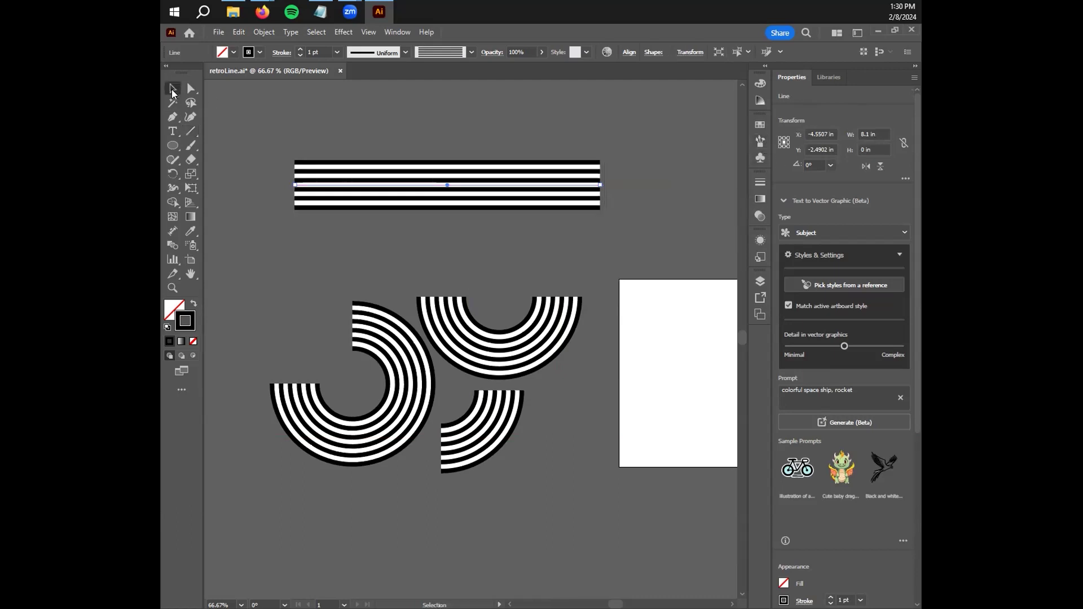
left_click_drag(475, 192, 463, 508)
left_click(613, 513)
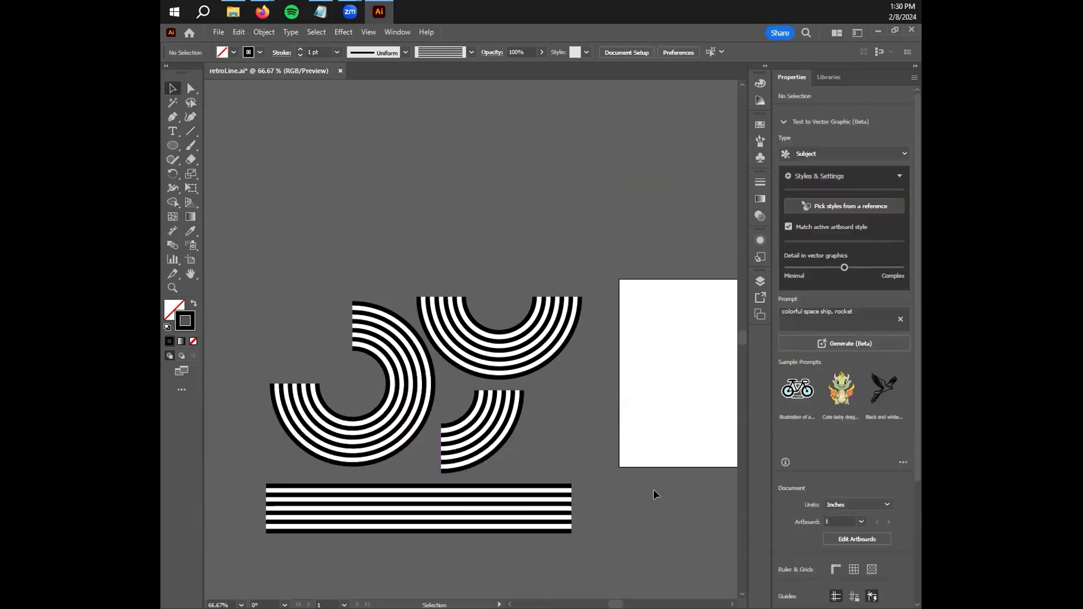
scroll(622, 465, "down", 1)
left_click_drag(621, 466, 530, 465)
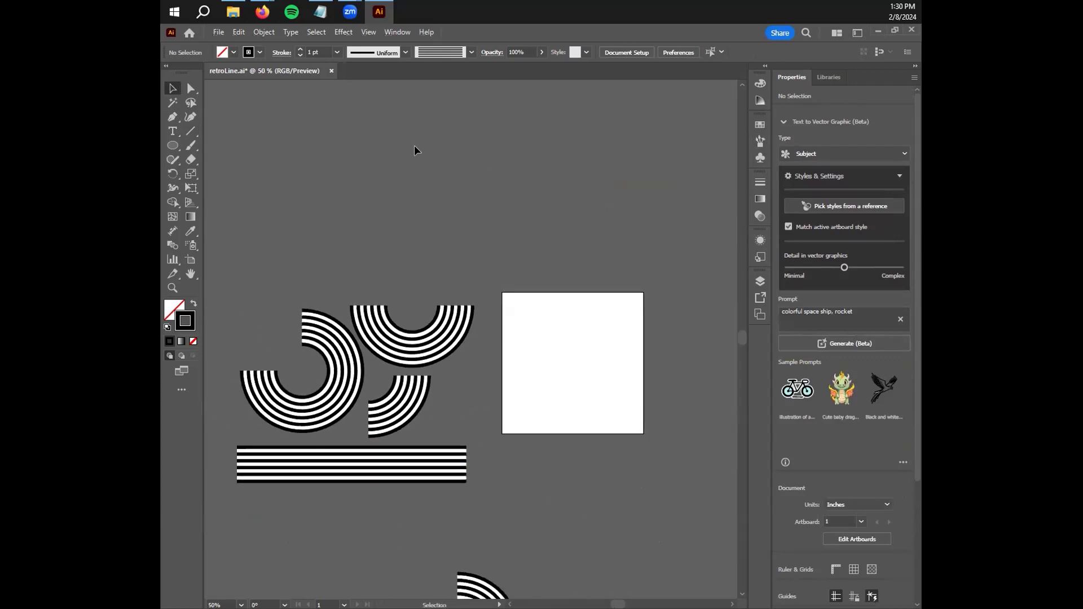
Place a copy of the striped line across the artboard and join a copy of the quarter ring to its right end.
left_click_drag(384, 485, 664, 398)
left_click_drag(412, 414, 621, 344)
left_click_drag(525, 306, 686, 324)
key("ctrl+plus")
key("ctrl+plus")
key("ctrl+plus")
key("ctrl+plus")
scroll(626, 368, "up", 2)
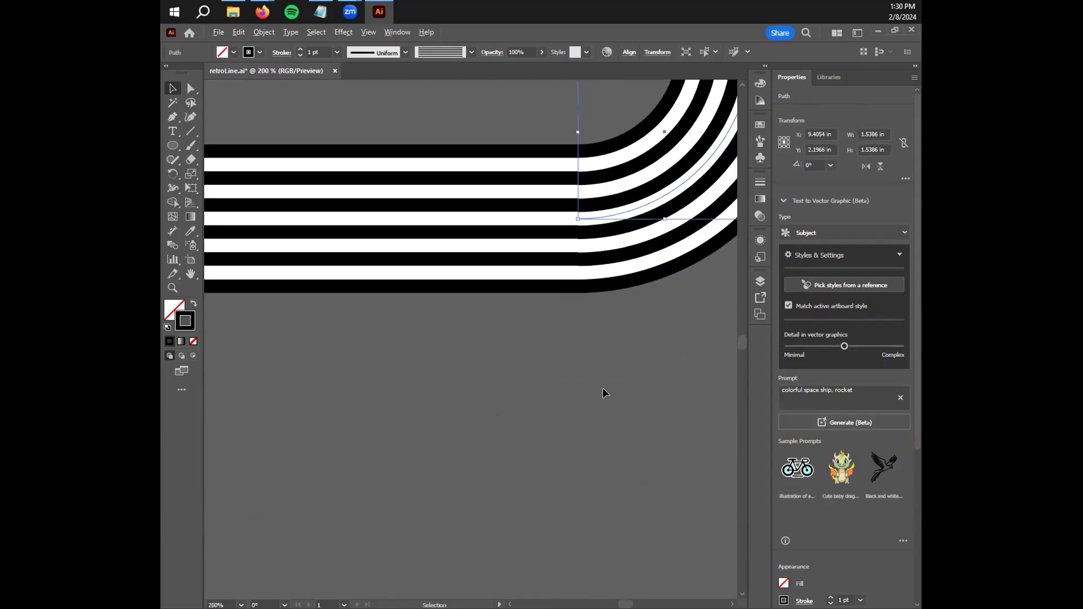
Duplicate the half ring, placing the copy above the striped line at the artboard's upper-right corner.
key("ctrl+minus")
key("ctrl+minus")
key("ctrl+minus")
key("ctrl+minus")
scroll(566, 419, "down", 1)
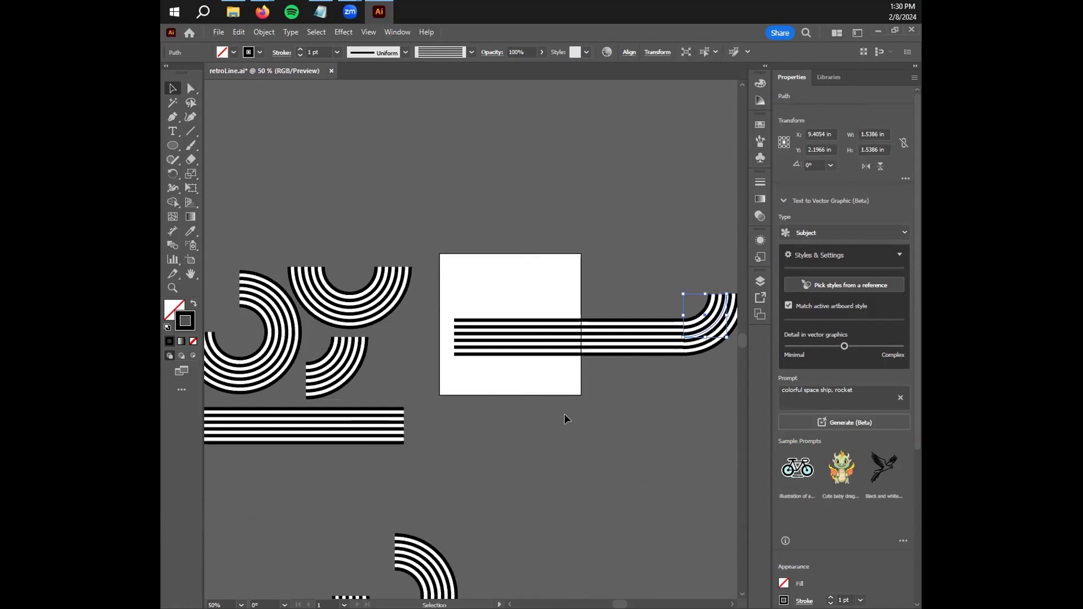
left_click_drag(383, 296, 662, 269)
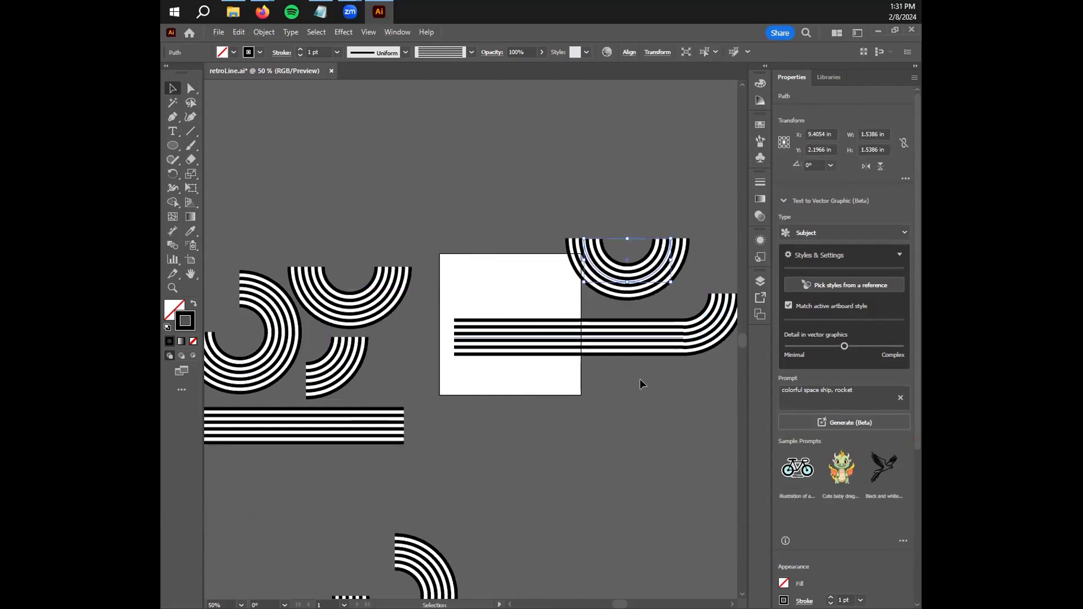
Examine the seam between the striped line and the quarter ring up close to check how the stripes align.
left_click_drag(678, 445, 547, 428)
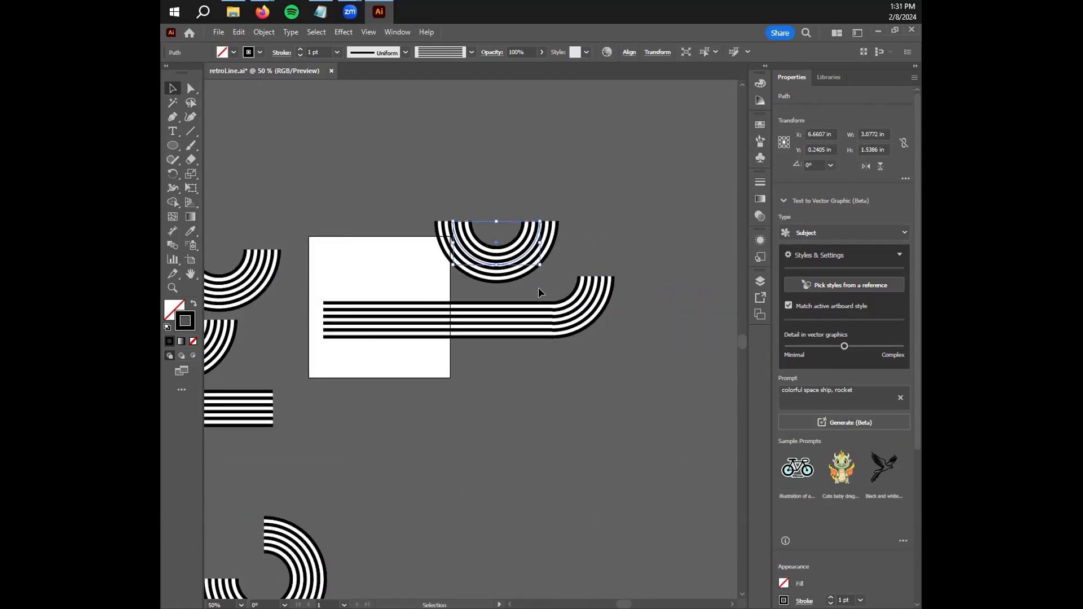
key("ctrl+plus")
left_click_drag(546, 322, 558, 394)
key("ctrl+plus")
key("ctrl+plus")
key("ctrl+plus")
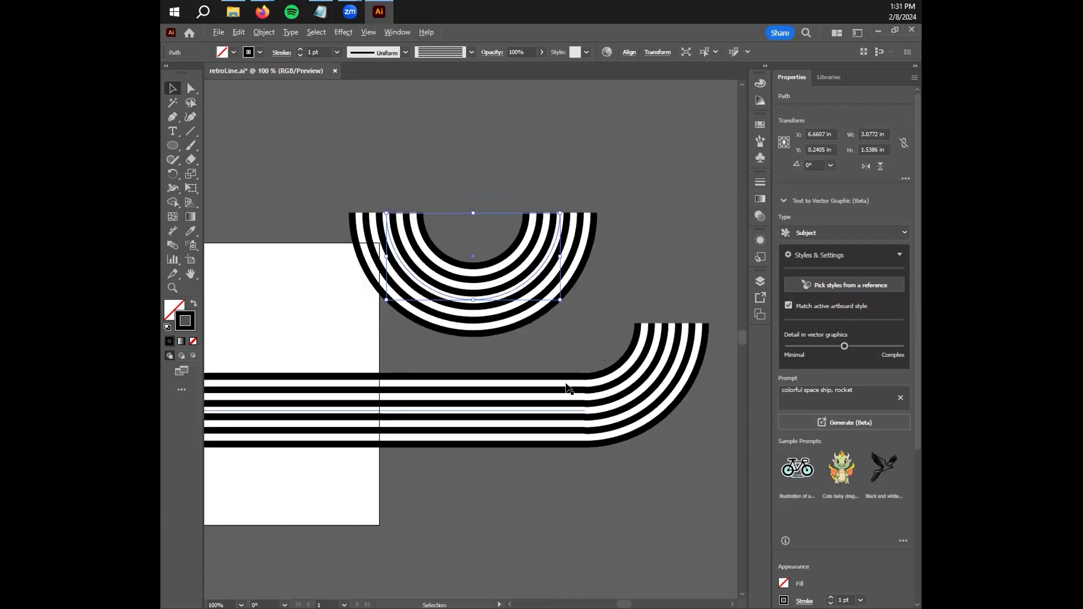
scroll(645, 420, "up", 2)
scroll(583, 418, "up", 2)
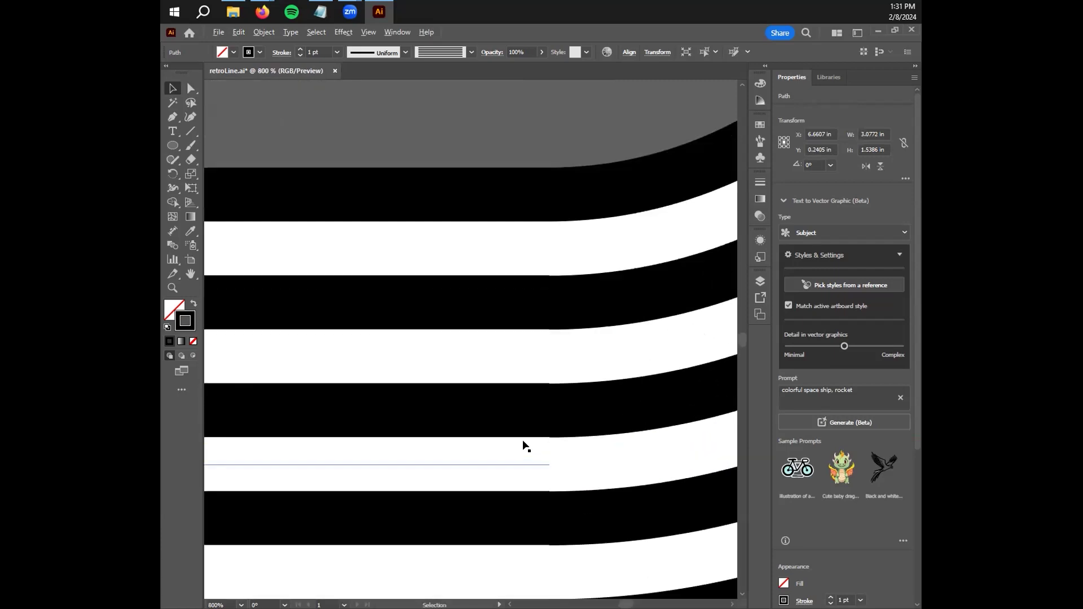
scroll(522, 448, "up", 1)
scroll(584, 448, "up", 5)
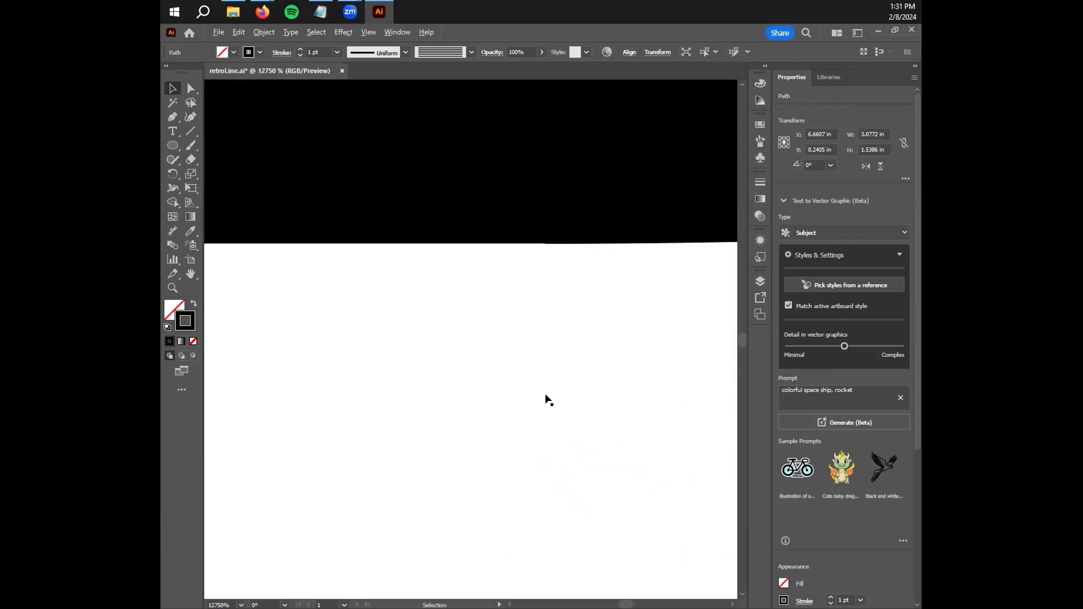
scroll(620, 265, "down", 12)
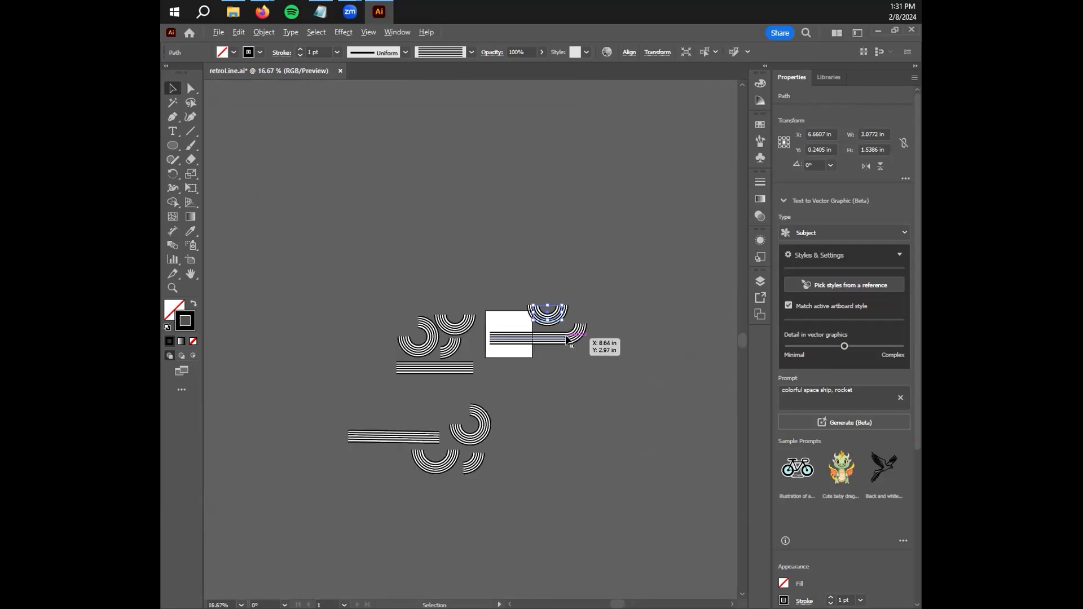
left_click_drag(542, 321, 512, 452)
scroll(496, 367, "up", 3)
scroll(509, 371, "up", 1)
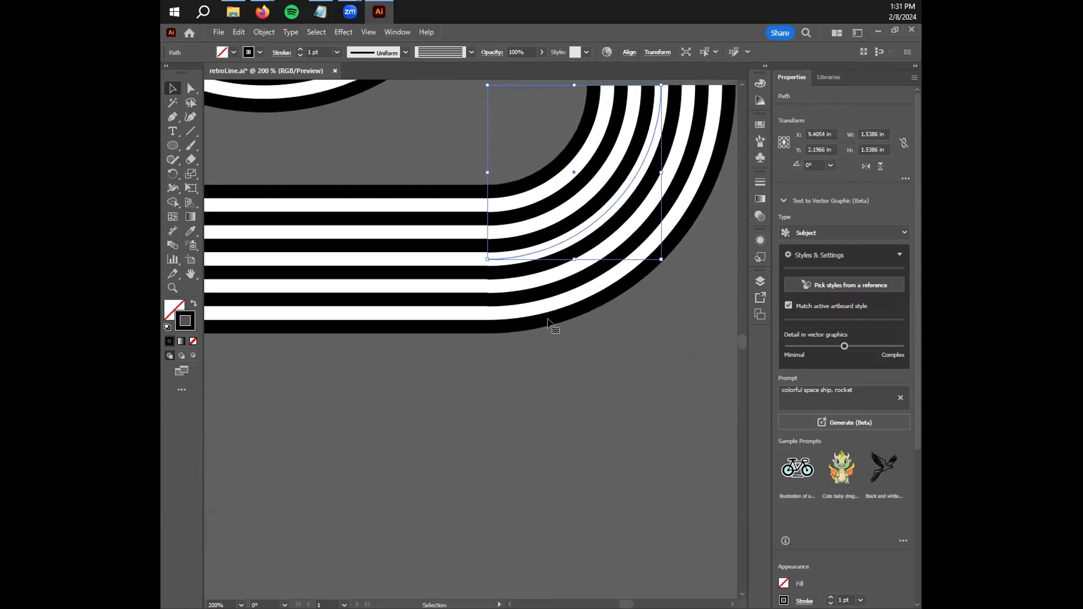
left_click(542, 448)
scroll(542, 448, "down", 4)
left_click_drag(509, 472, 557, 429)
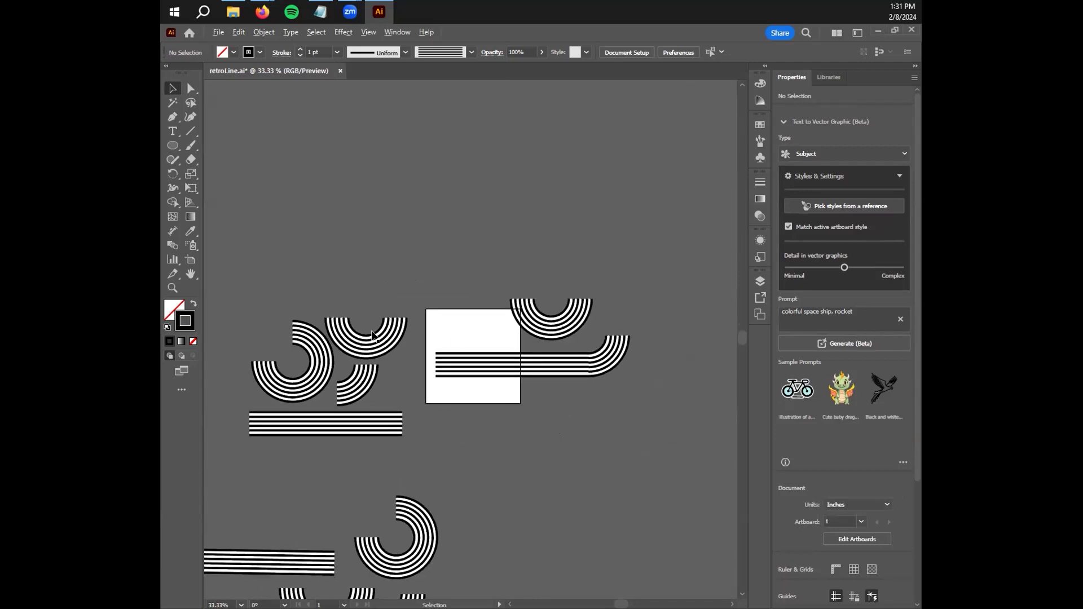
Place trial copies of the half ring, three-quarter ring, quarter ring and striped line around the artboard.
left_click_drag(372, 336, 517, 208)
left_click_drag(315, 364, 604, 208)
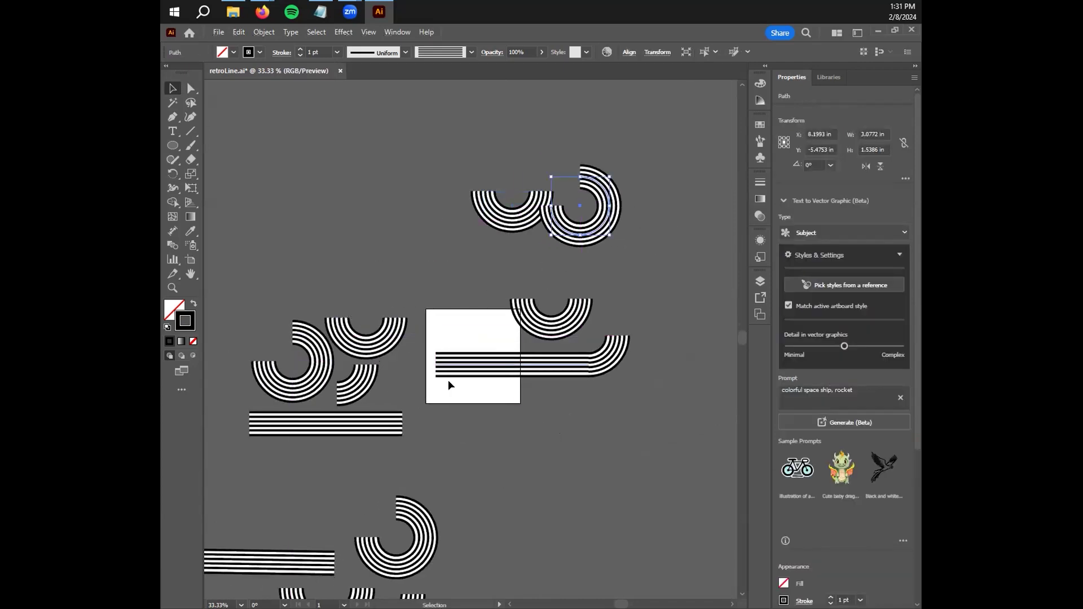
left_click_drag(357, 389, 622, 273)
left_click_drag(304, 394, 511, 287)
left_click_drag(307, 424, 555, 354)
left_click_drag(656, 348, 615, 405)
left_click_drag(385, 420, 593, 159)
Undo all the trial copies placed around the artboard.
key("ctrl+z")
key("ctrl+z")
key("ctrl+z")
key("ctrl+z")
key("ctrl+z")
key("ctrl+z")
key("ctrl+z")
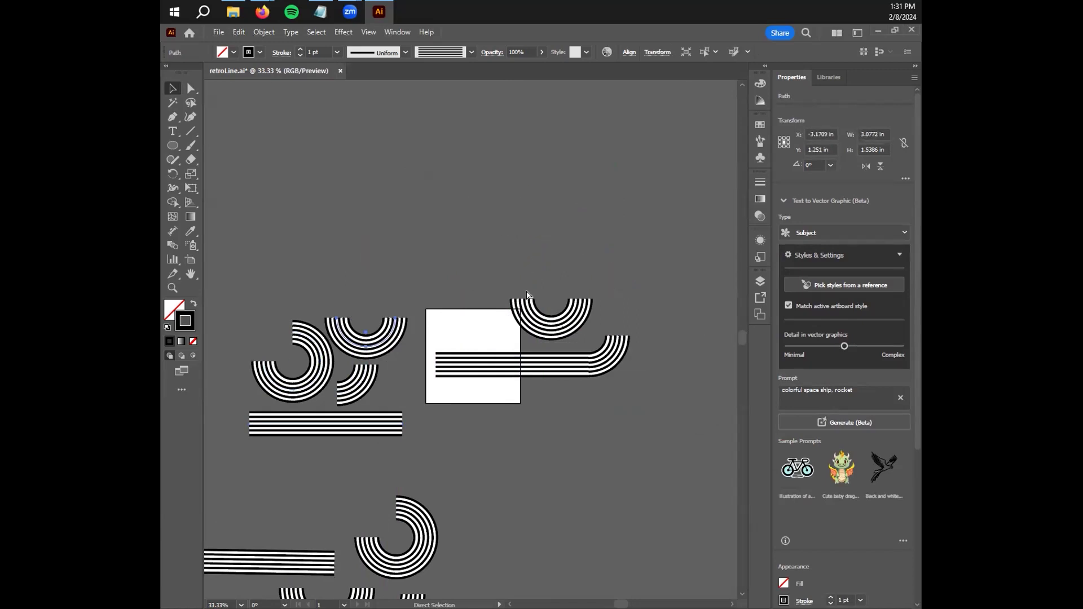
Rotate the half ring beside the artboard by 180° so it arches upward.
left_click(576, 327)
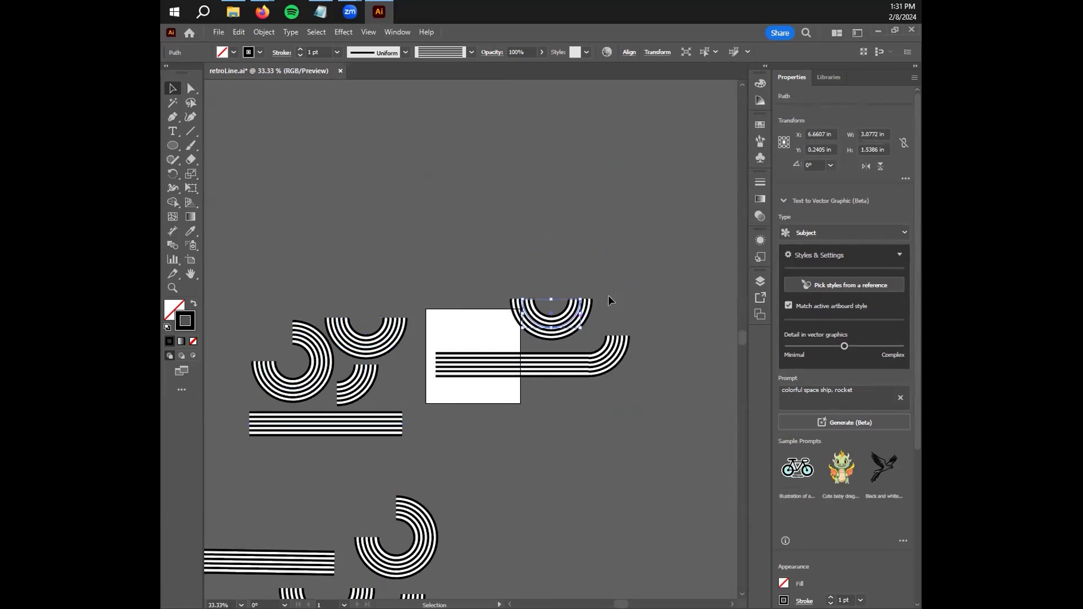
scroll(587, 294, "up", 5)
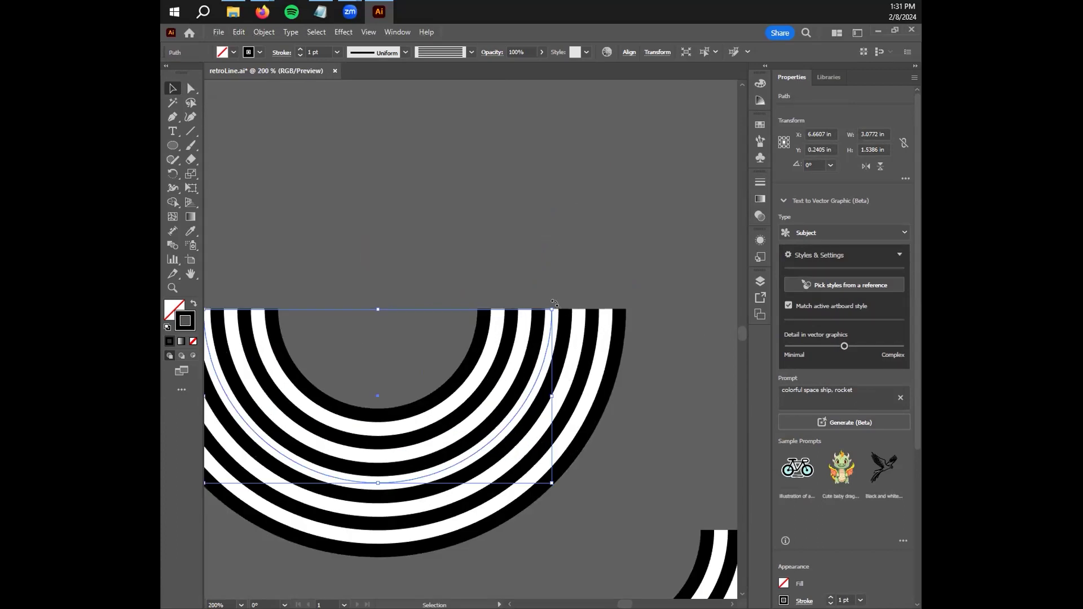
scroll(554, 304, "down", 2)
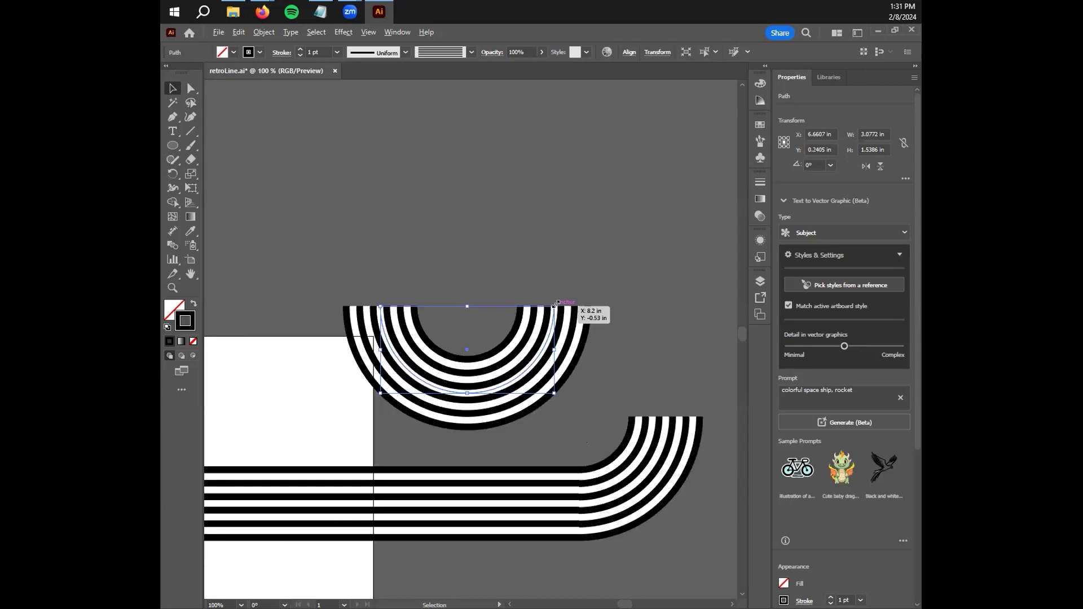
left_click_drag(555, 305, 348, 213)
left_click_drag(455, 193, 605, 342)
left_click_drag(592, 390, 325, 374)
scroll(504, 569, "down", 1)
scroll(514, 431, "down", 1)
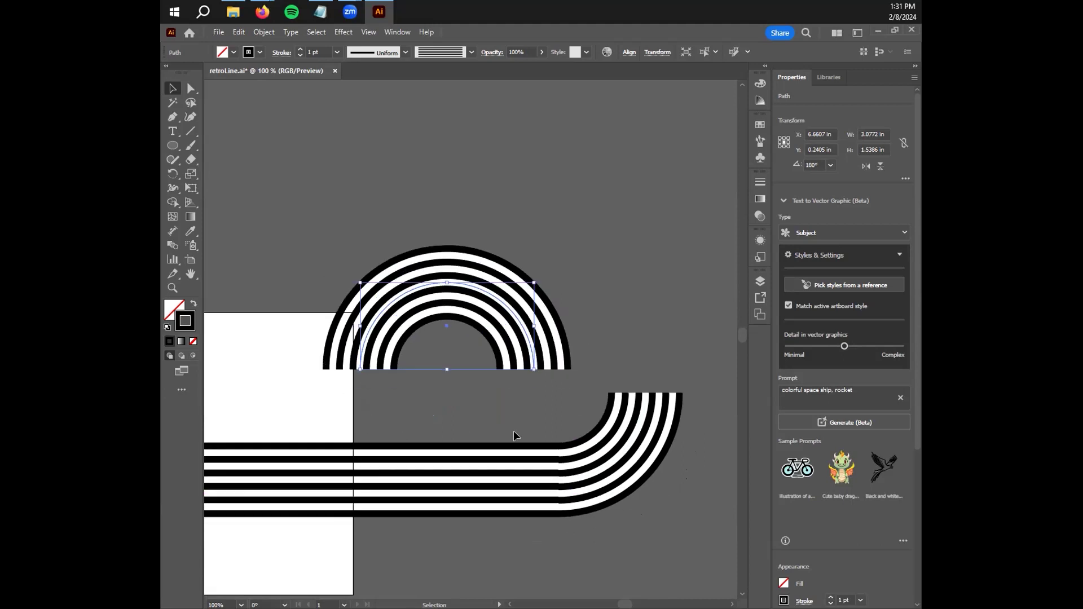
Move the rotated half ring so its left end joins the upper end of the quarter ring, and deselect it.
scroll(506, 431, "down", 1)
left_click_drag(507, 430, 442, 392)
left_click_drag(438, 322, 625, 331)
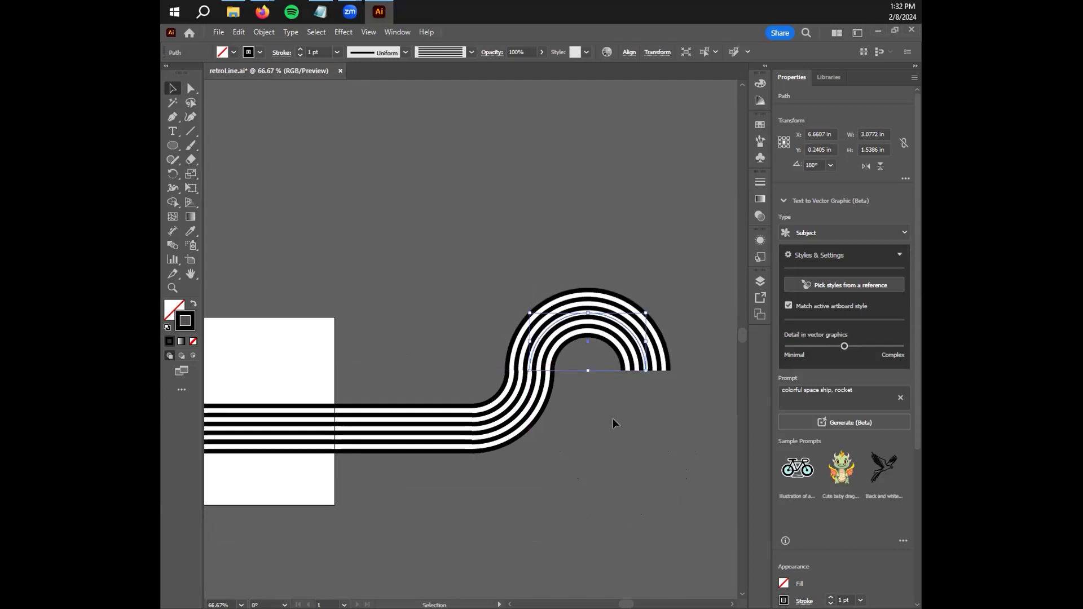
left_click(613, 418)
Duplicate the three-quarter ring below the artboard and join the copy to the right end of the arched half ring.
scroll(581, 469, "down", 1)
left_click_drag(579, 469, 653, 363)
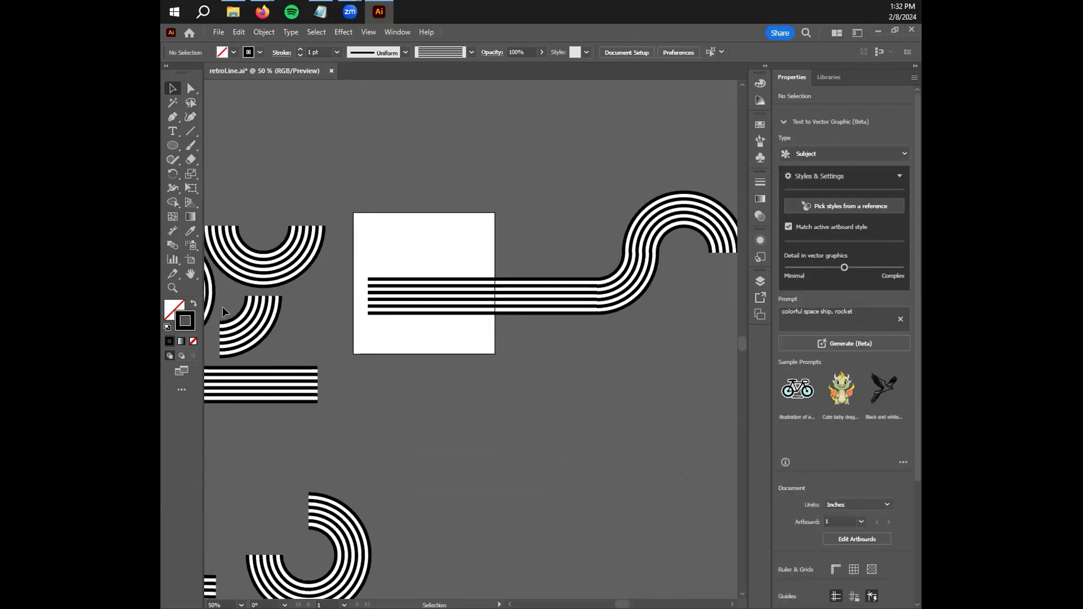
left_click_drag(310, 512, 675, 190)
left_click_drag(679, 303, 478, 384)
left_click_drag(475, 346, 573, 365)
scroll(471, 468, "down", 1)
scroll(506, 430, "down", 2)
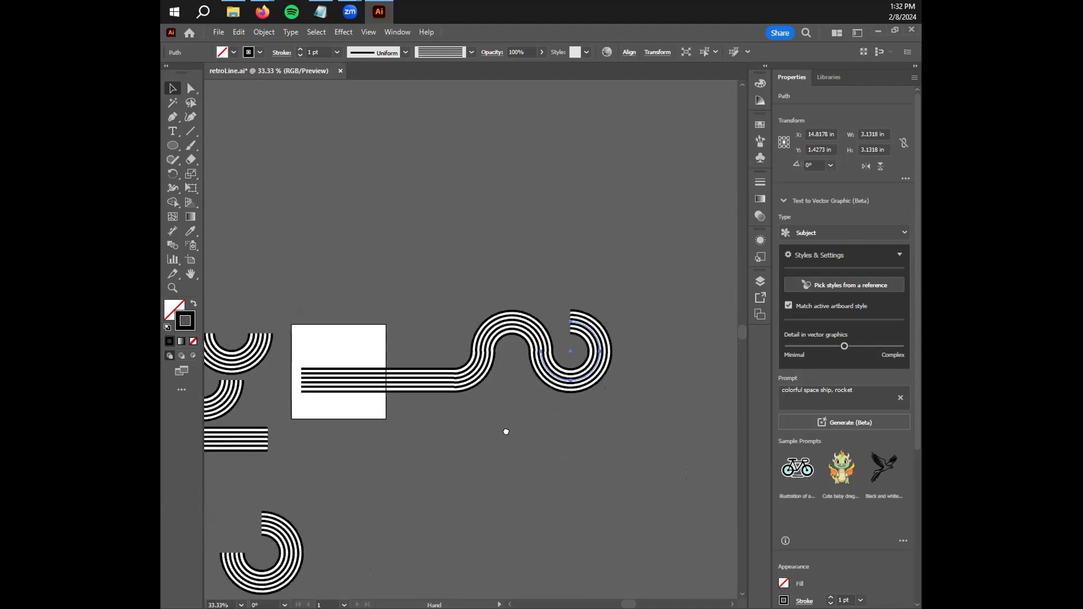
Duplicate striped arcs above the joined three-quarter ring to form a full ring meeting its upper end, and deselect.
left_click_drag(275, 329, 588, 244)
left_click_drag(225, 356, 632, 268)
left_click(520, 429)
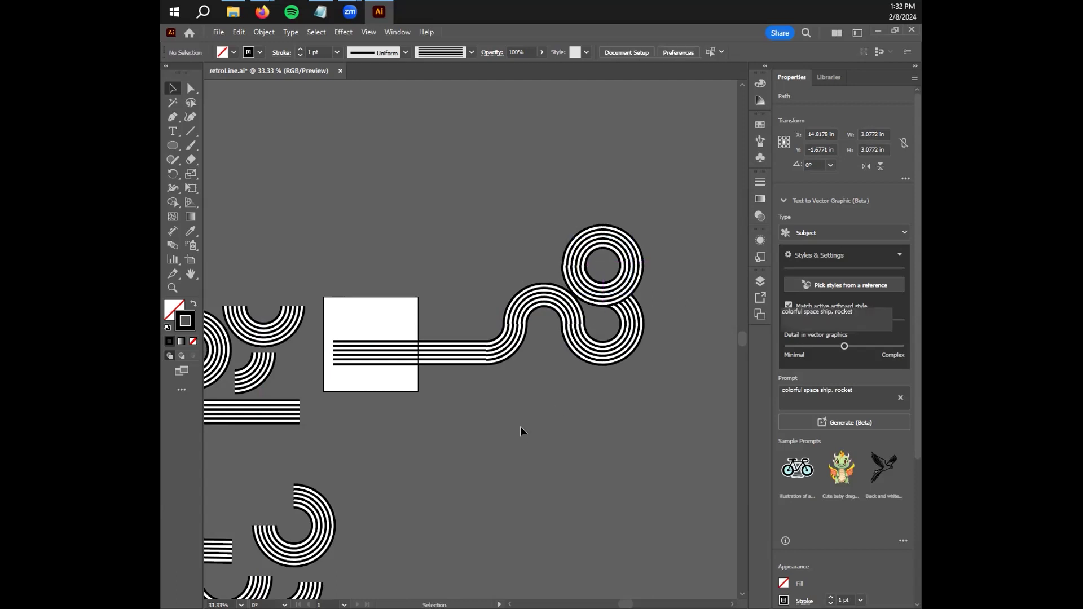
Duplicate the straight striped line above the artboard, rotate the copy upright, and join it to the left side of the full ring.
left_click_drag(272, 420, 491, 210)
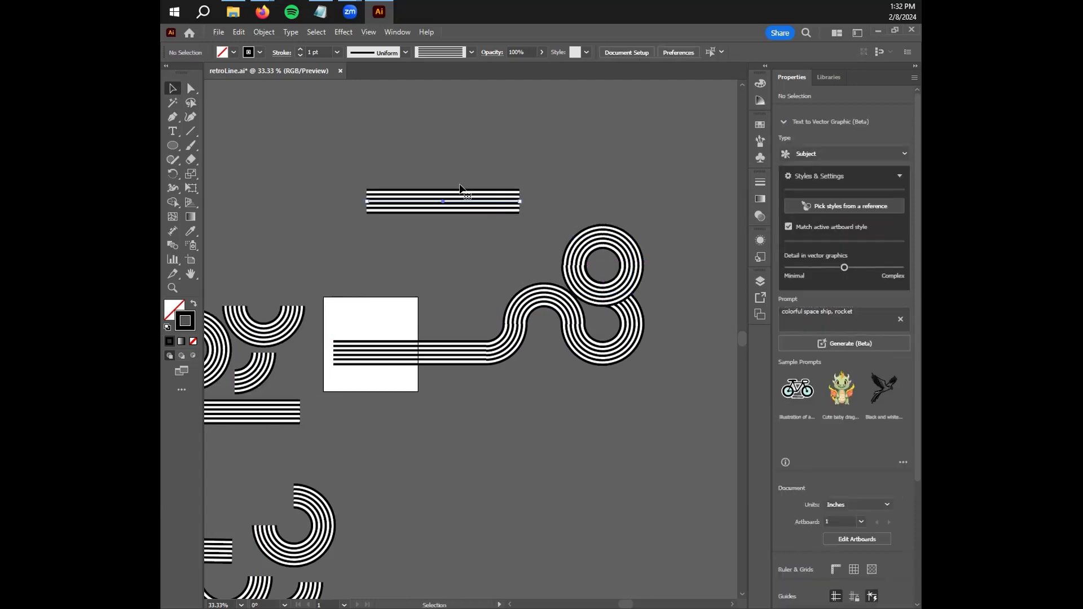
scroll(380, 208, "up", 2)
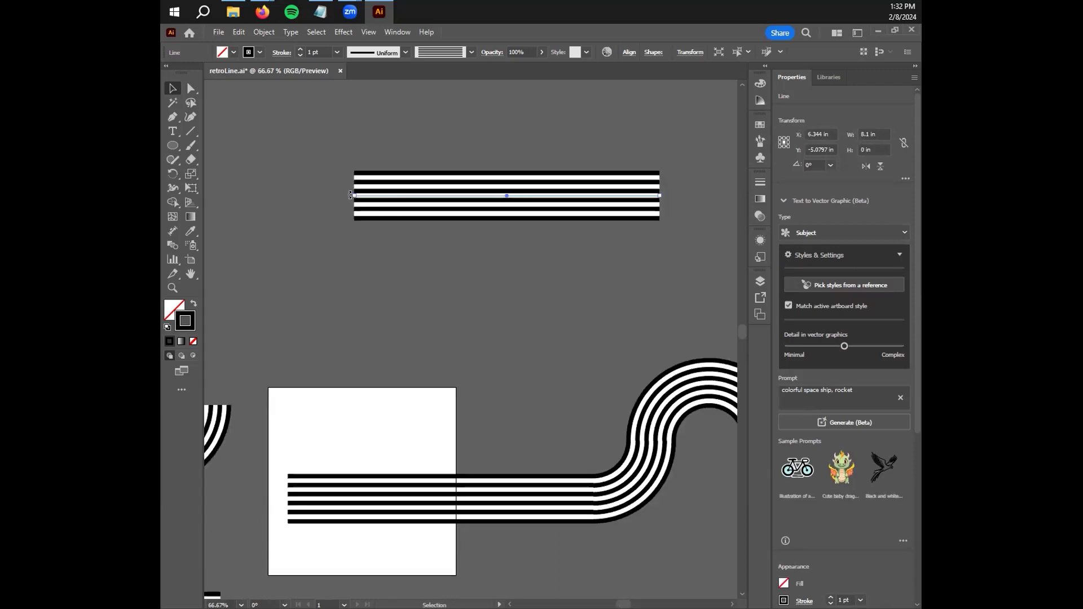
left_click_drag(412, 142, 506, 138)
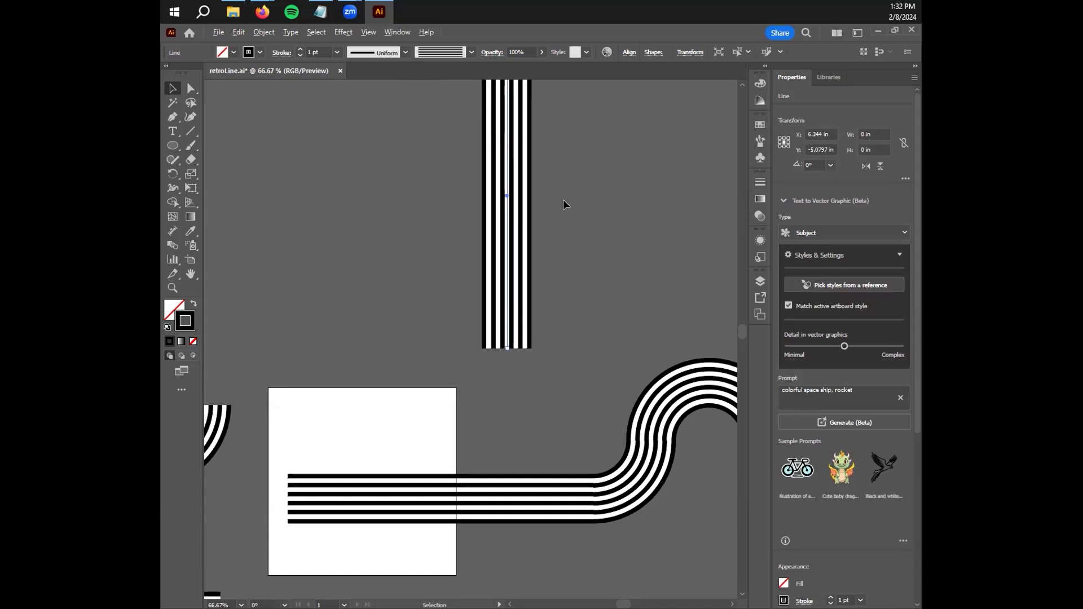
scroll(497, 305, "down", 1)
left_click_drag(497, 304, 545, 318)
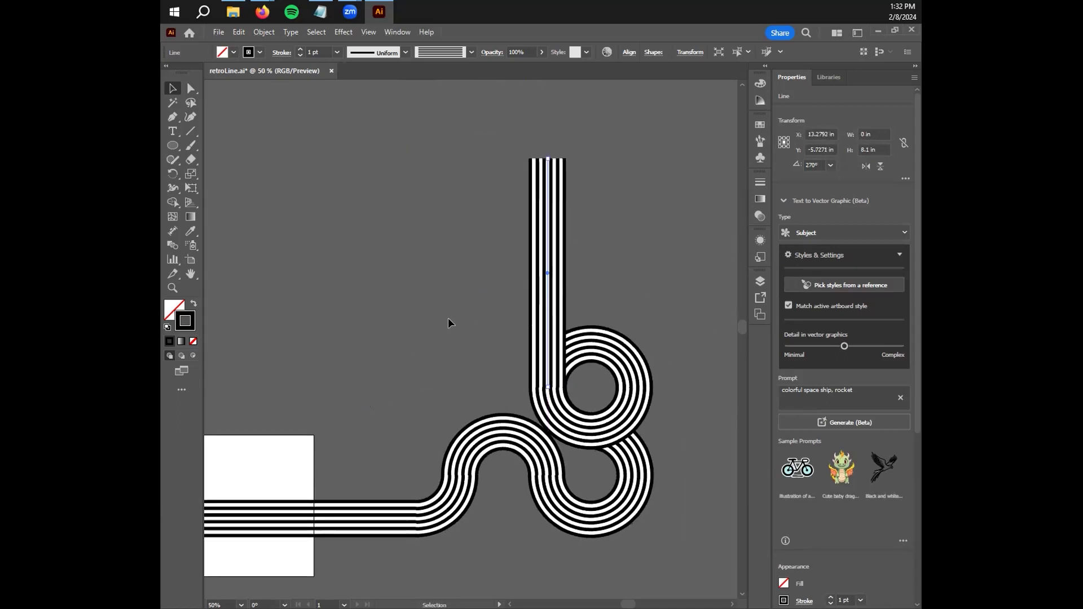
Move the spare quarter ring onto the upper end of the vertical striped line as a corner bending left, and deselect it.
scroll(446, 315, "down", 1)
left_click_drag(436, 343, 497, 305)
left_click_drag(270, 433, 557, 149)
scroll(576, 178, "up", 1)
left_click(476, 255)
Duplicate the horizontal striped line and join the copy to the left end of the quarter-ring corner above the vertical line.
scroll(450, 288, "down", 1)
left_click_drag(449, 283, 516, 243)
left_click_drag(257, 479, 493, 161)
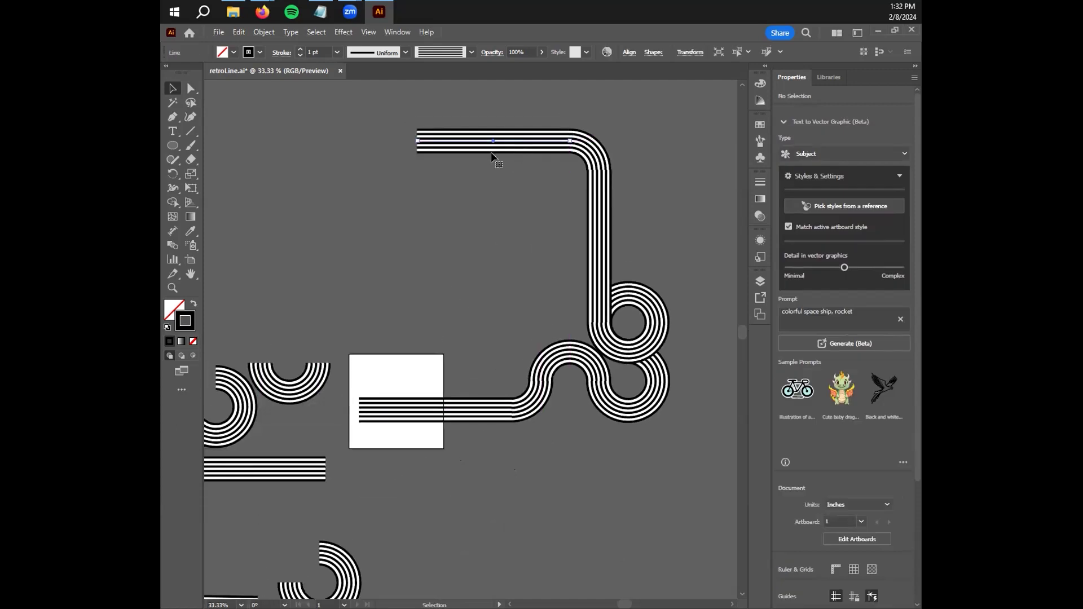
Move the spare three-quarter ring near the left end of the upper horizontal line and rotate it a quarter turn clockwise.
left_click_drag(454, 283, 500, 264)
left_click_drag(283, 401, 457, 177)
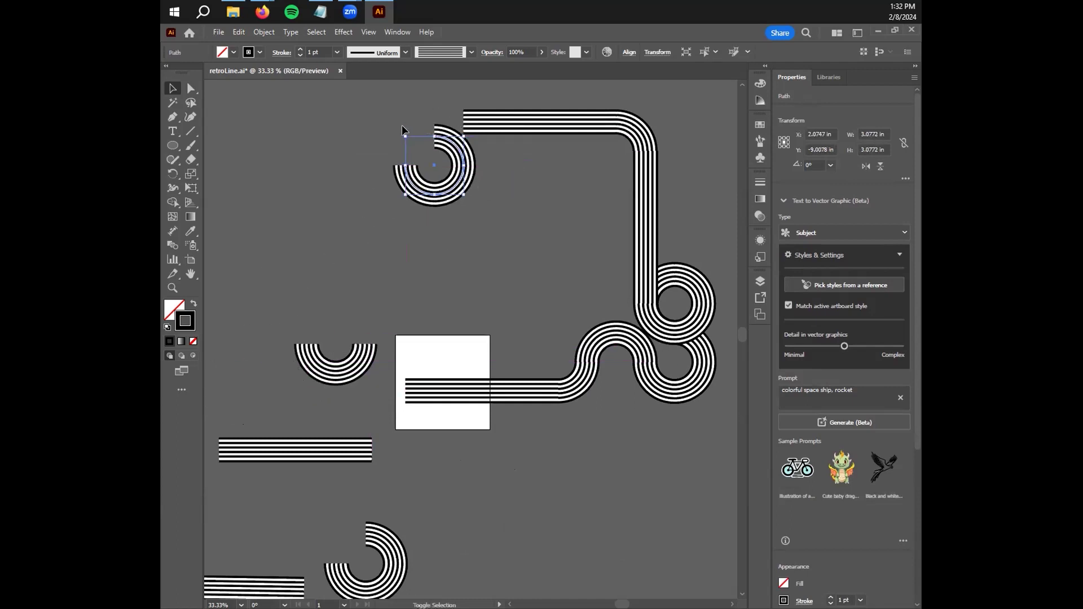
left_click_drag(402, 129, 488, 166)
Bring the spare striped line over as an upright piece, duplicate it onto the three-quarter ring's open right end, and deselect.
left_click_drag(325, 453, 445, 356)
left_click_drag(443, 305, 492, 112)
left_click(554, 297)
scroll(554, 297, "down", 1)
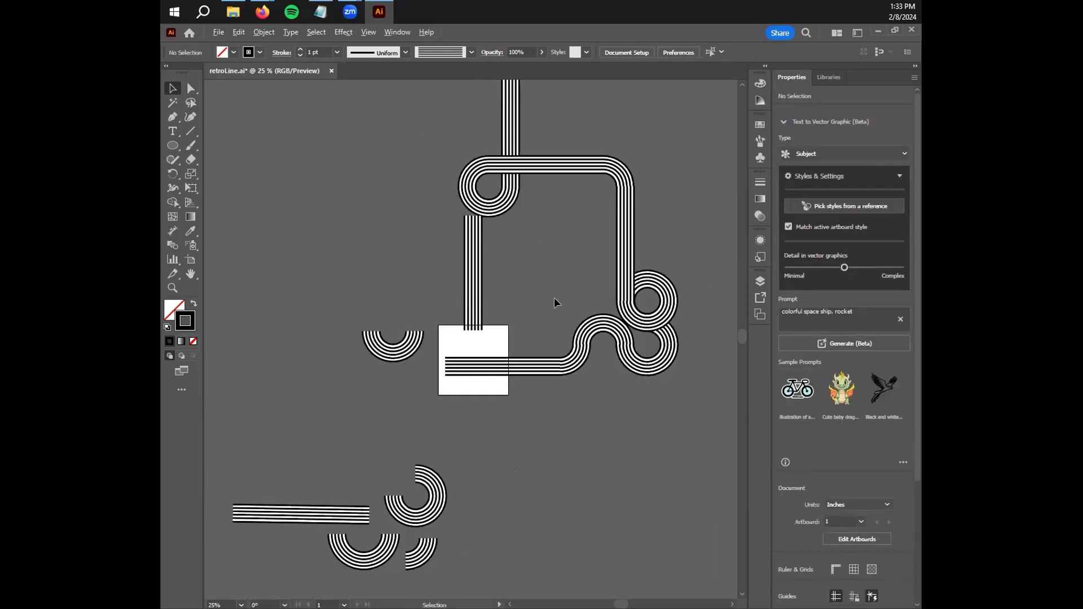
Move the leftover vertical line left of the artboard, and place copies of a three-quarter ring and a quarter ring beside it.
left_click_drag(473, 280, 307, 361)
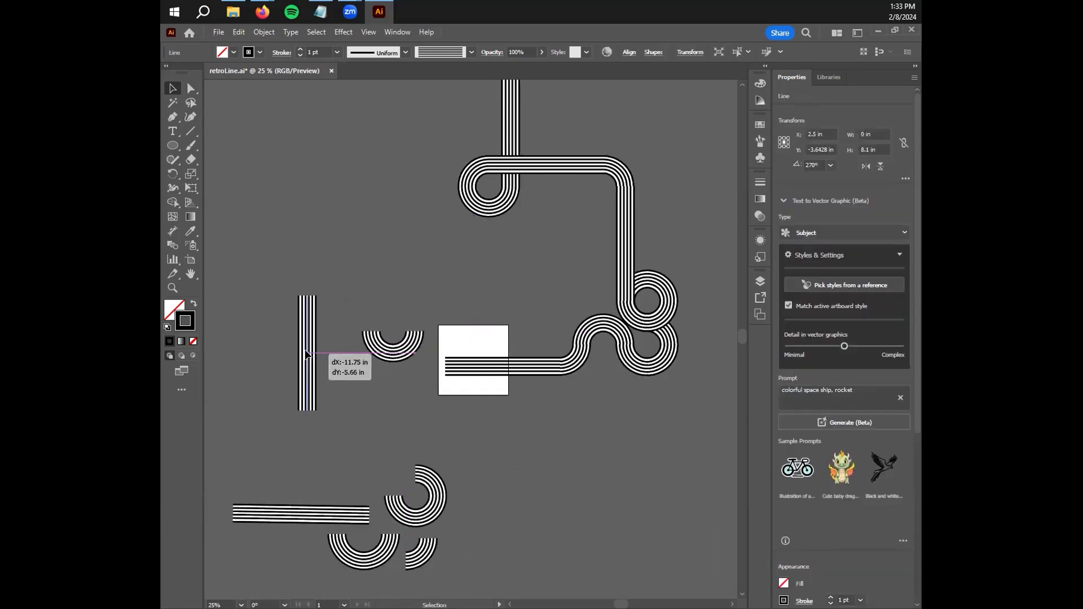
left_click_drag(426, 525, 369, 429)
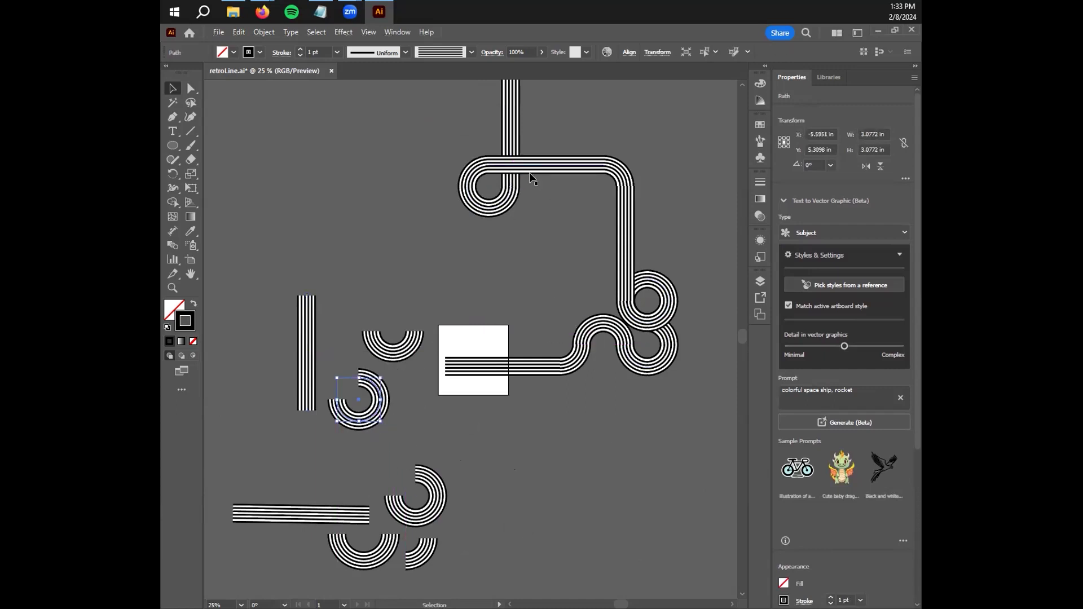
left_click_drag(633, 185, 344, 375)
Deselect the striped pieces and save the retroLine document.
scroll(592, 468, "up", 1)
left_click(407, 318)
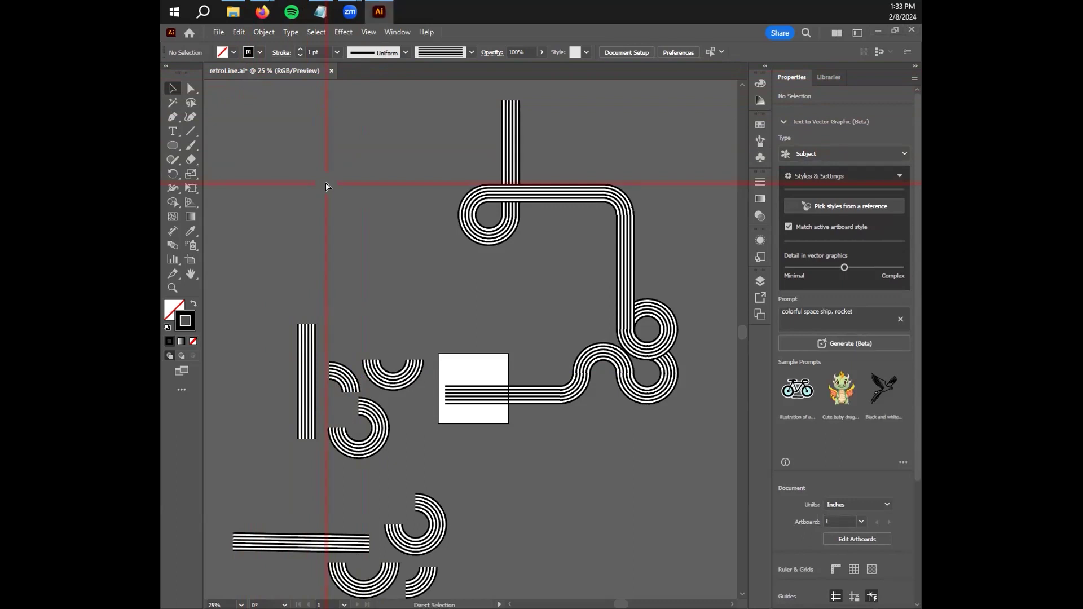
key("ctrl+s")
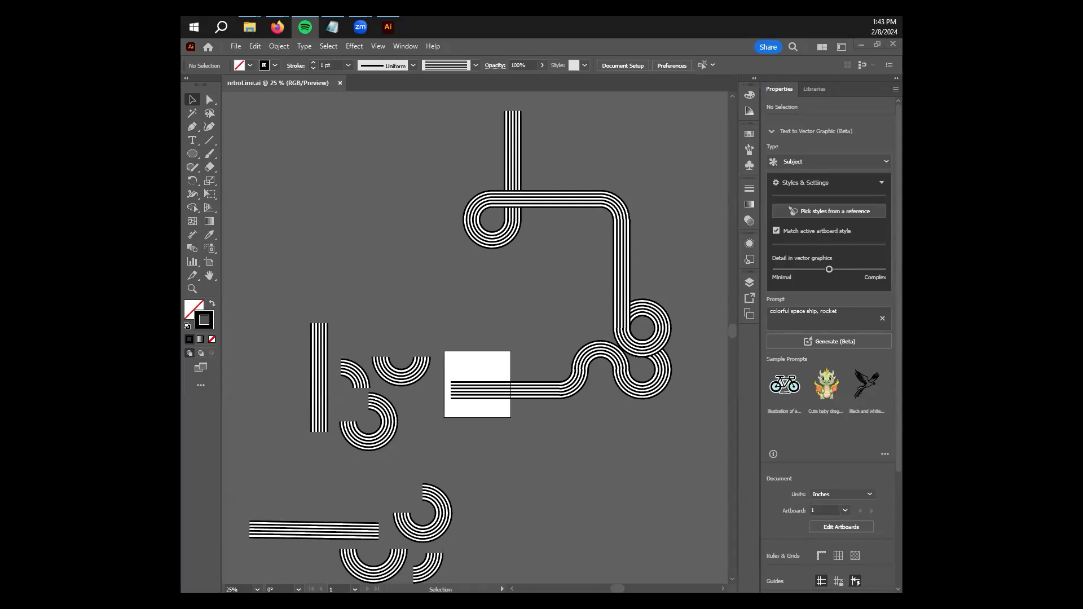
left_click(206, 93)
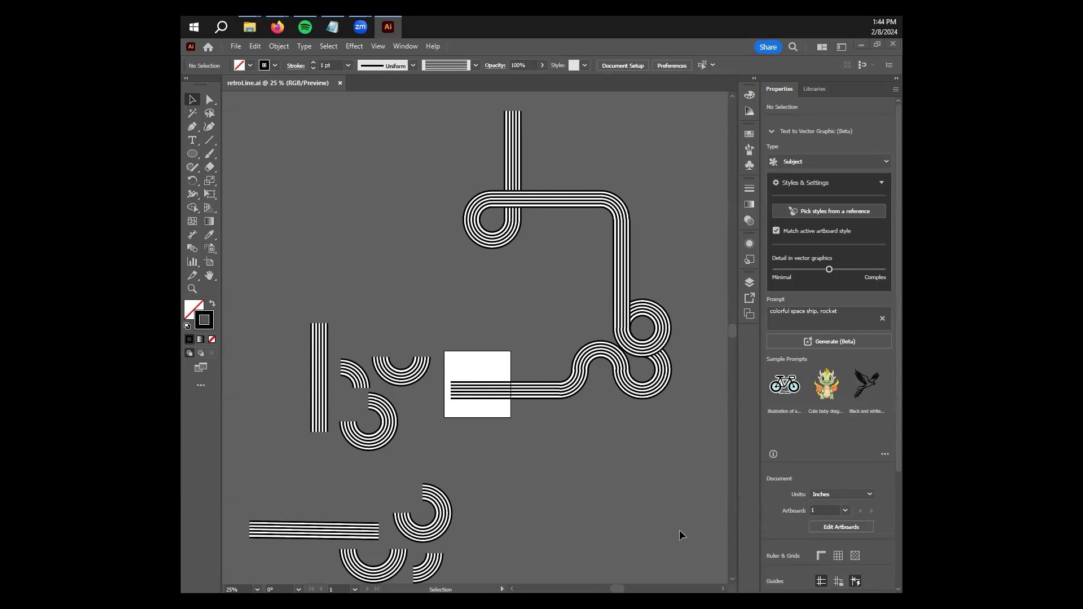
Create a new 5 × 5 in document with one artboard, RGB color and 72 ppi raster effects.
left_click(236, 48)
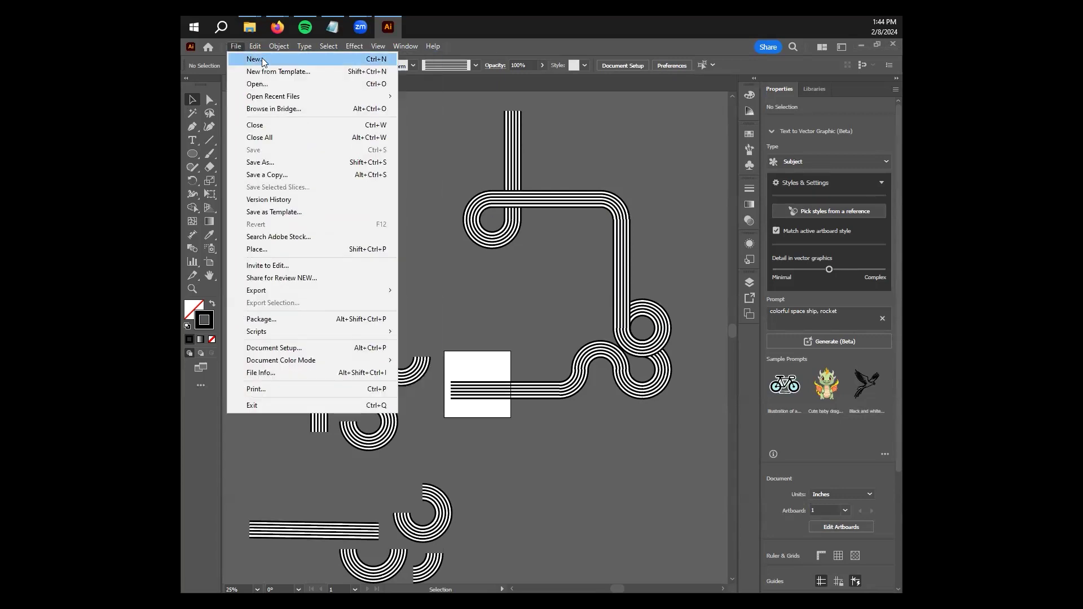
left_click(253, 60)
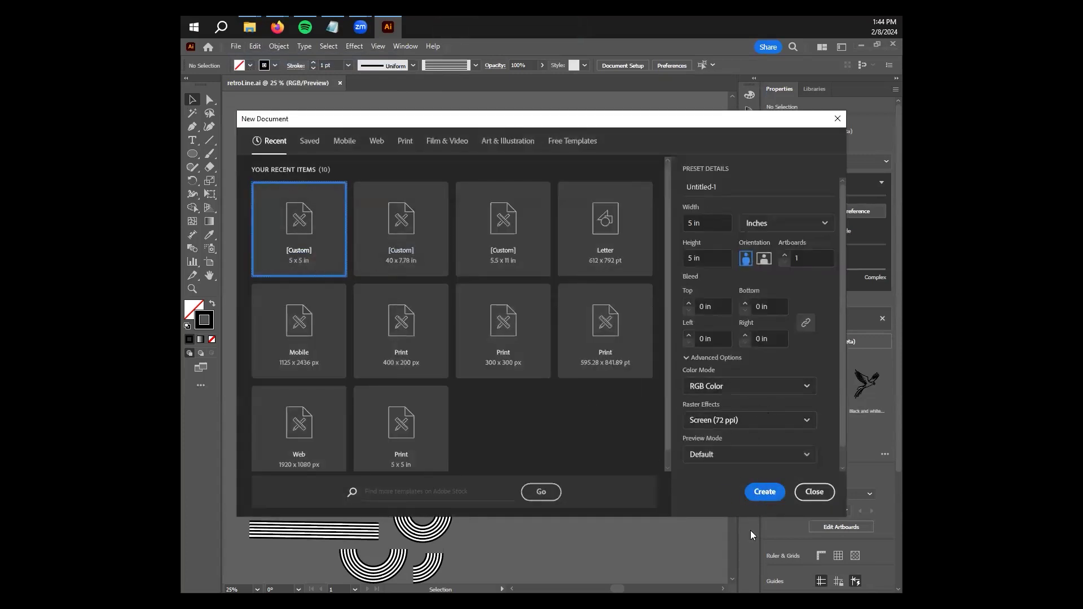
left_click(767, 492)
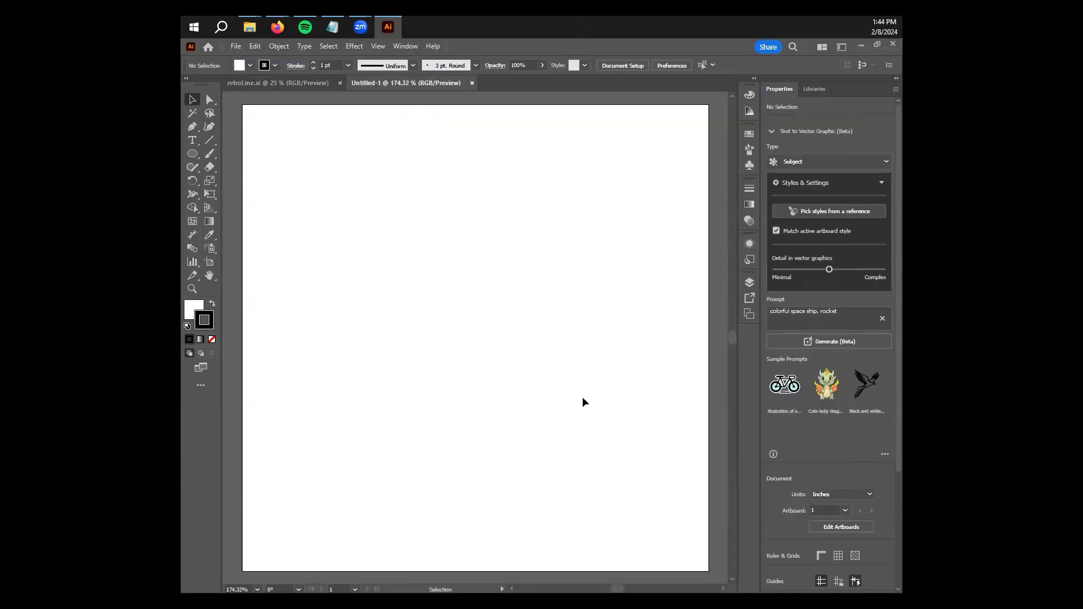
scroll(585, 402, "down", 1, "alt")
key("space")
left_click_drag(580, 389, 562, 383)
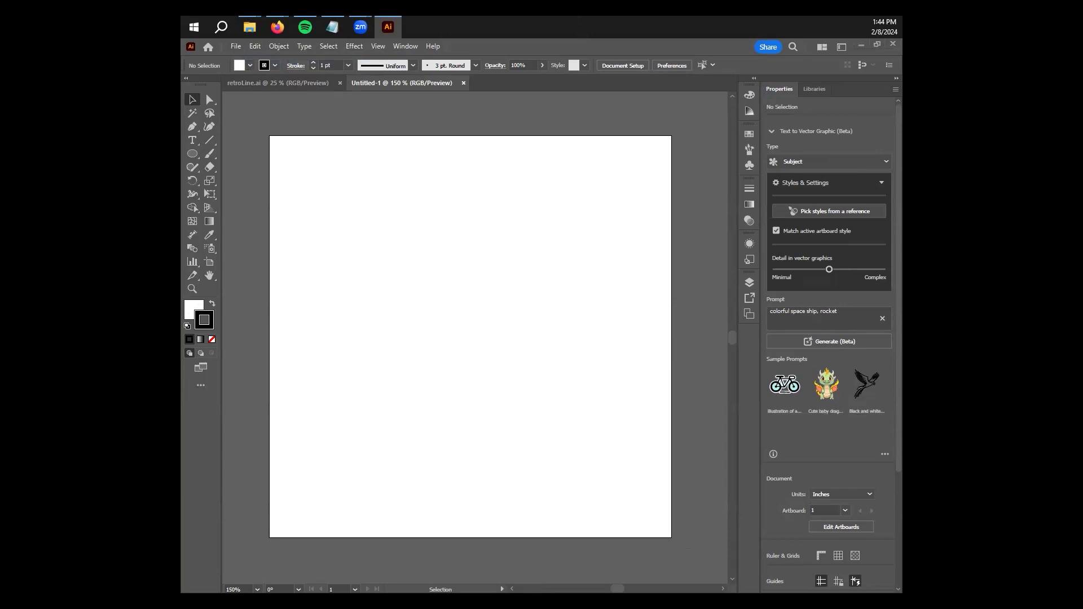
Switch to the Graphic Design course in Firefox and open the Copyright-free Images page from its modules.
mouse_move(277, 27)
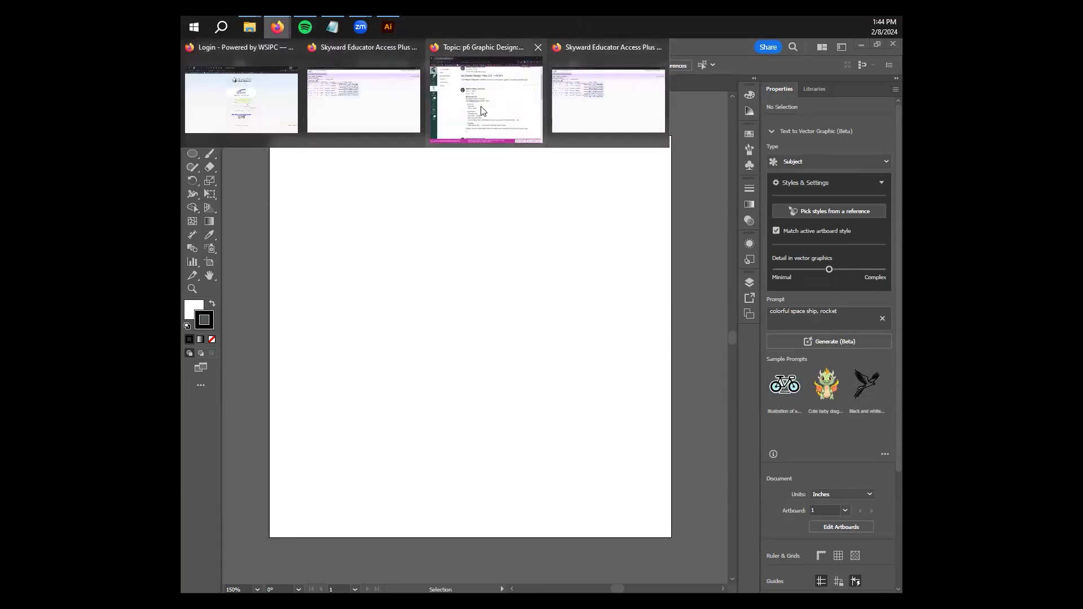
left_click(483, 111)
left_click(285, 188)
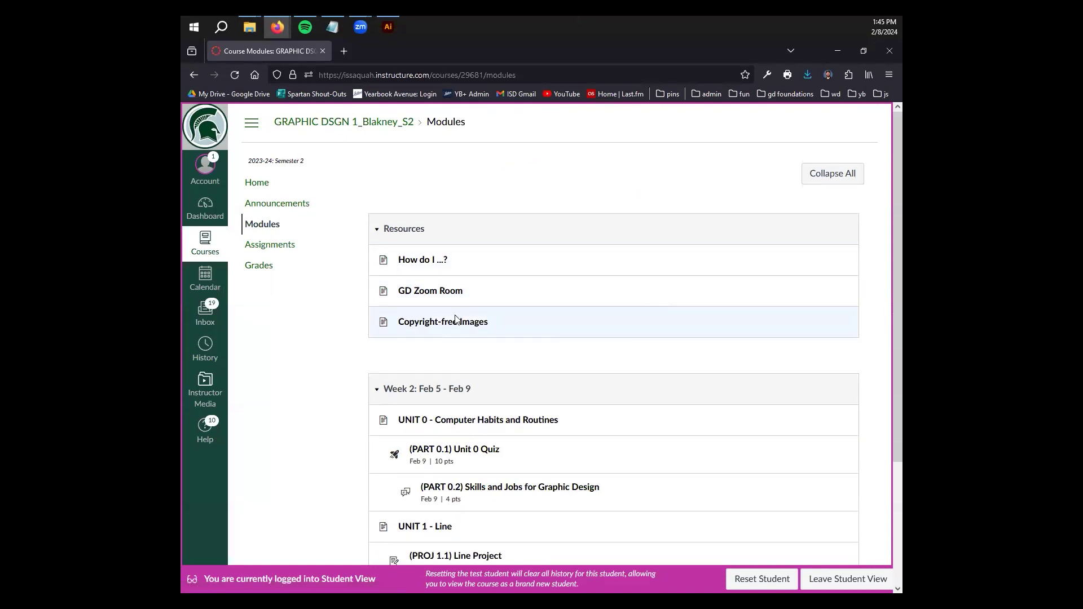
left_click(458, 321)
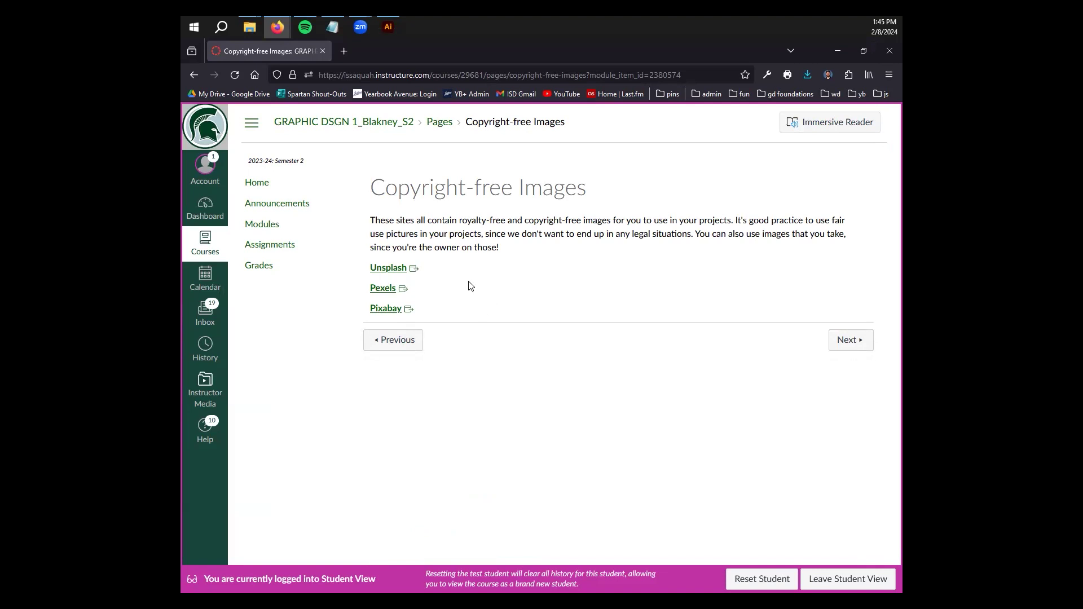
Open the Unsplash link in a new tab, browse the home page photos, and return to the beginning of the page.
middle_click(394, 268)
left_click(387, 51)
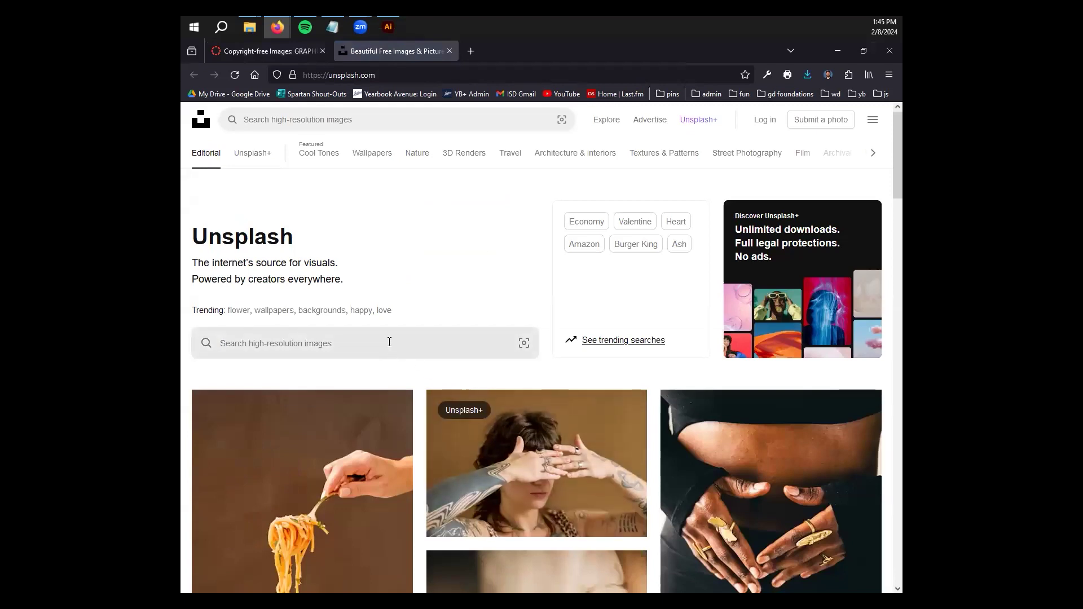
scroll(395, 342, "down", 10)
scroll(402, 382, "down", 20)
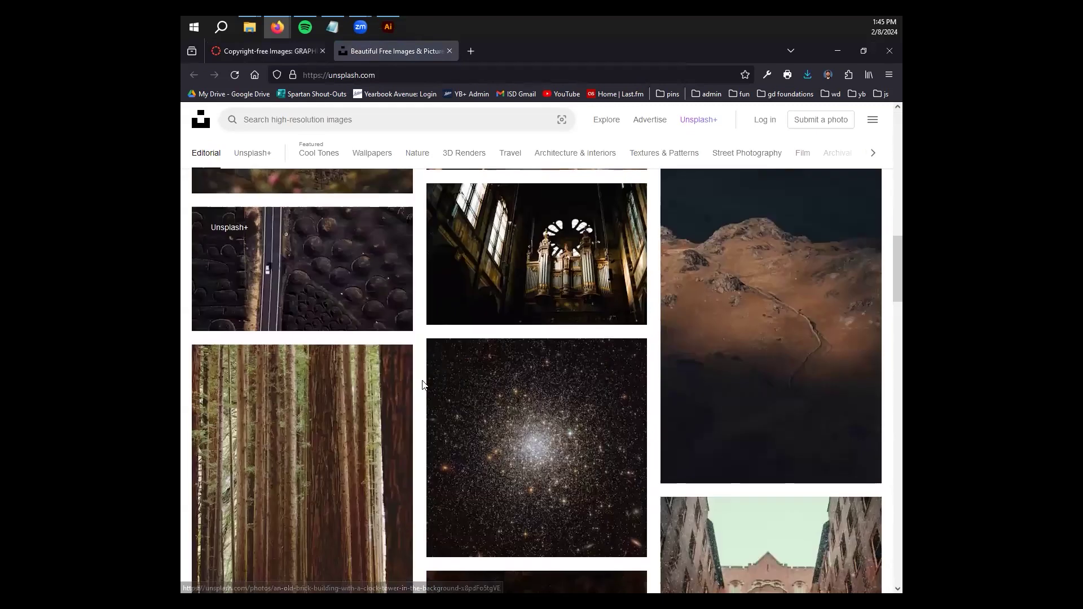
scroll(473, 375, "down", 20)
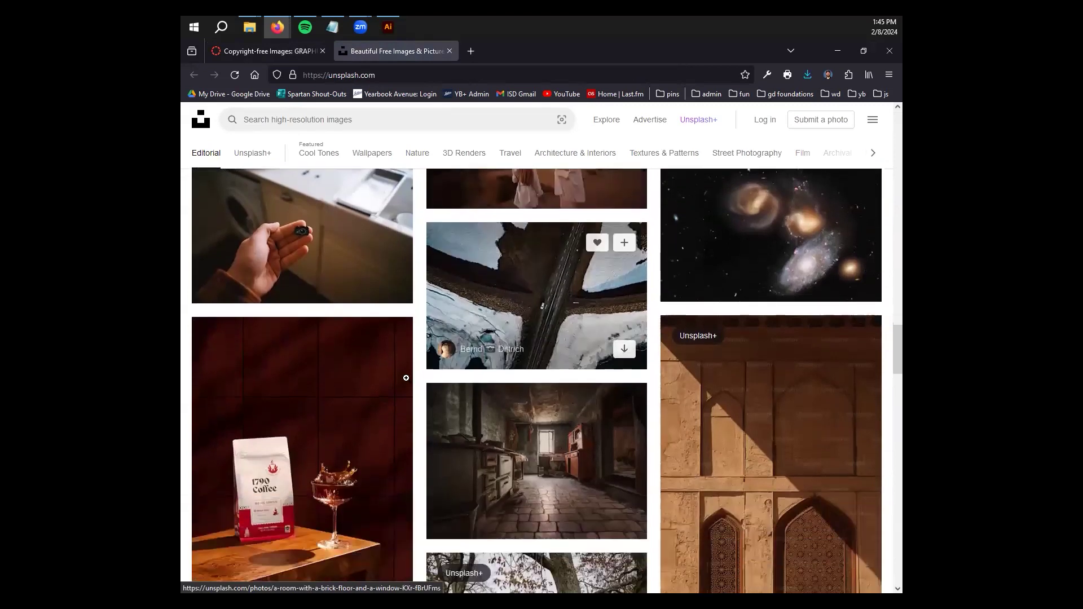
key("Home")
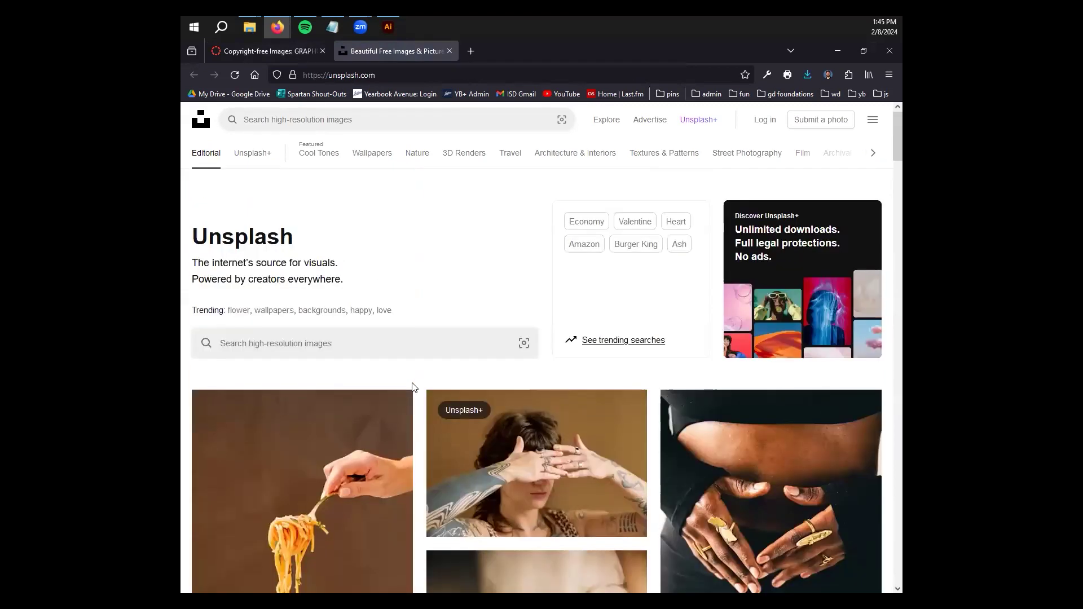
Search Unsplash for "car" and open the side-view photo of the orange Volkswagen Beetle.
left_click(453, 345)
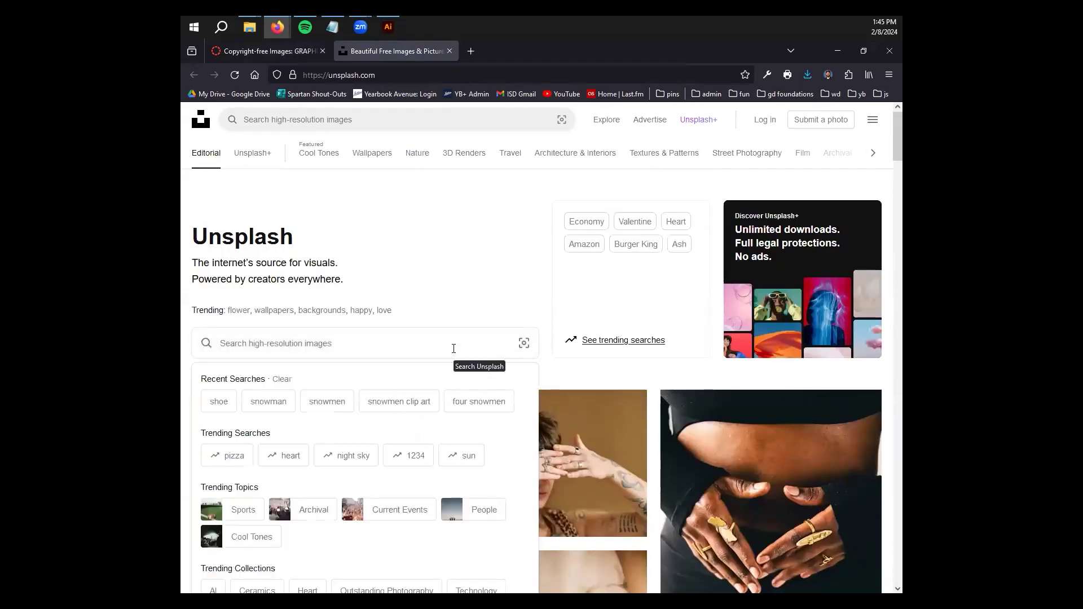
type("car")
key("Return")
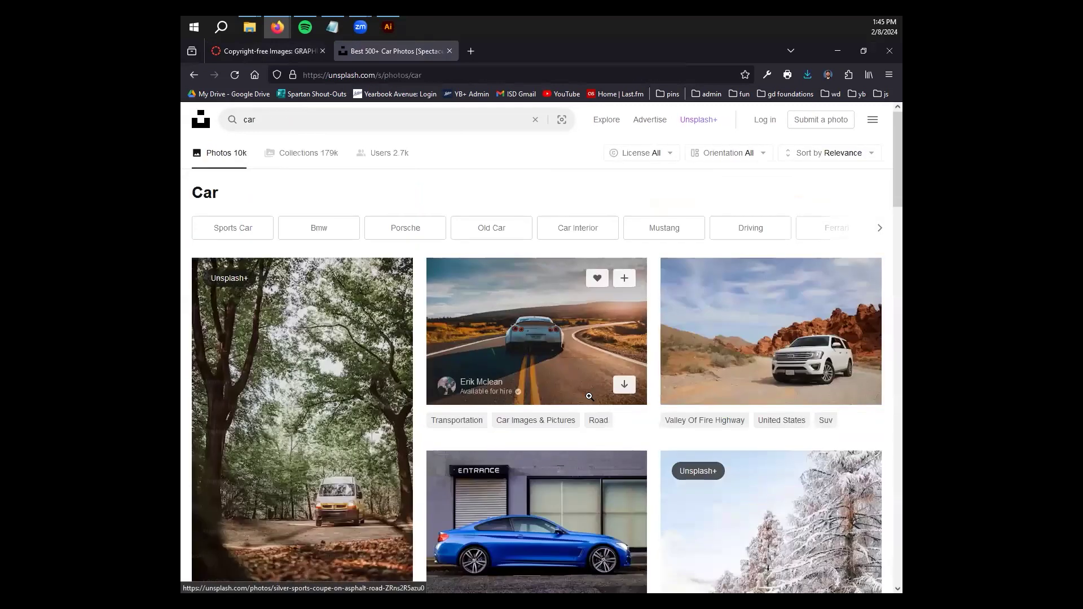
scroll(574, 396, "down", 10)
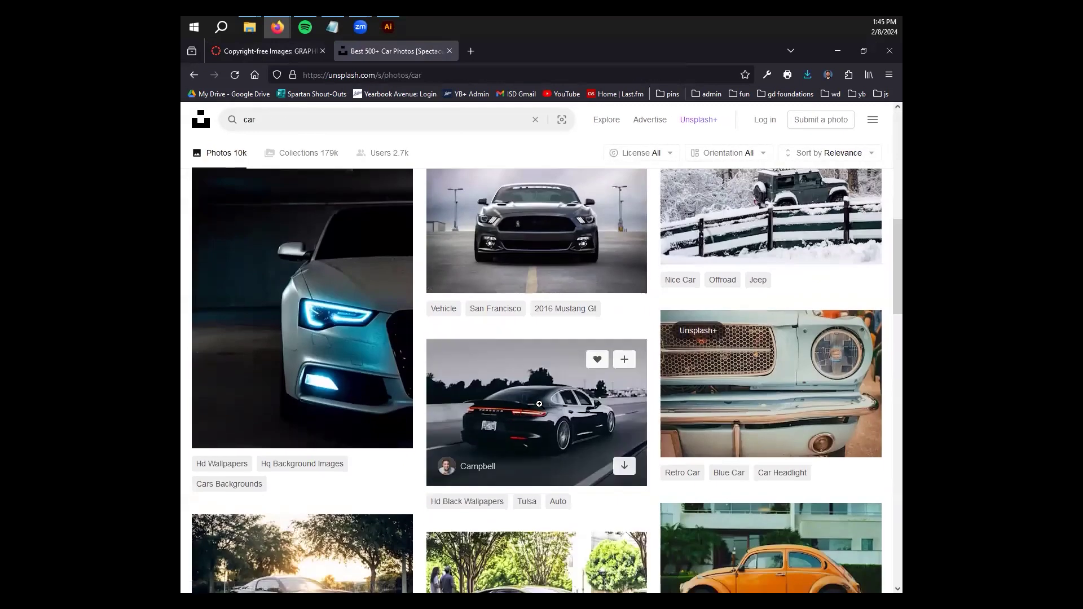
scroll(574, 473, "down", 4)
scroll(478, 394, "down", 1)
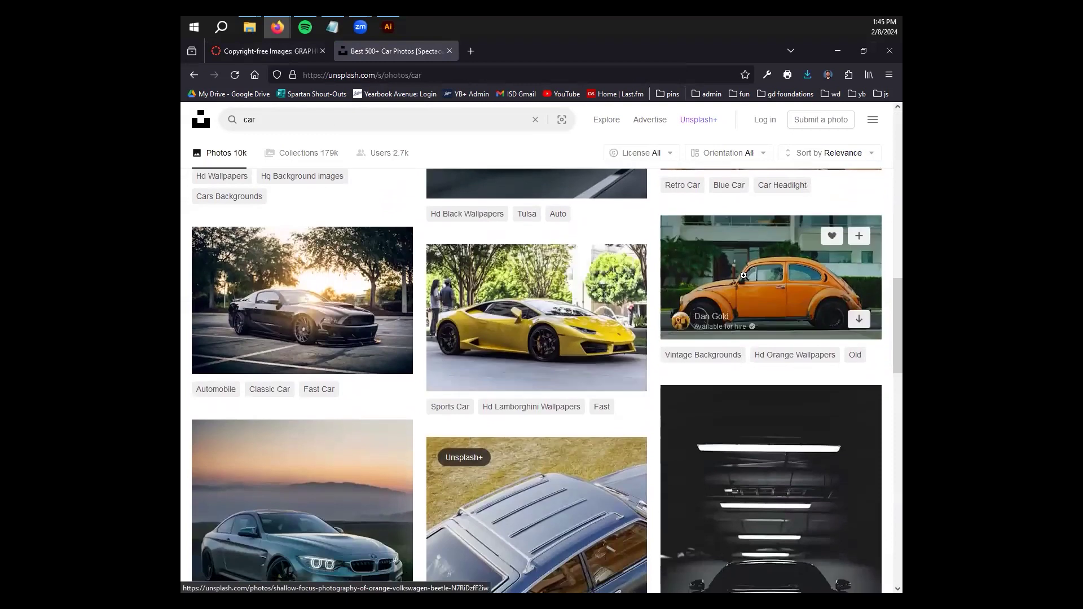
left_click(856, 298)
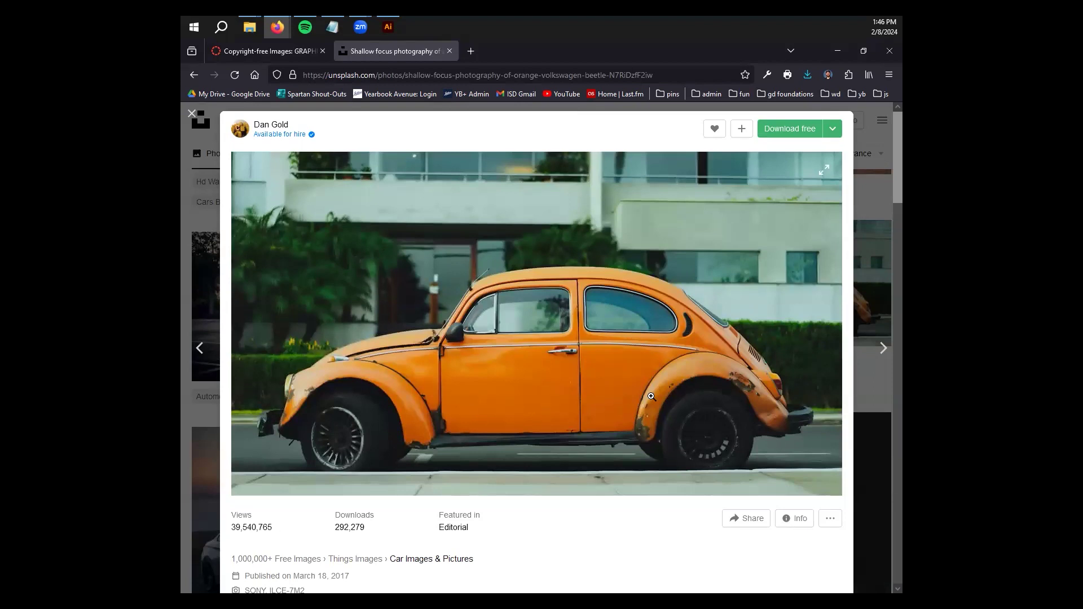
Download the orange Beetle photo as a JPEG into the 2023-24 folder and close its enlarged preview.
left_click(784, 130)
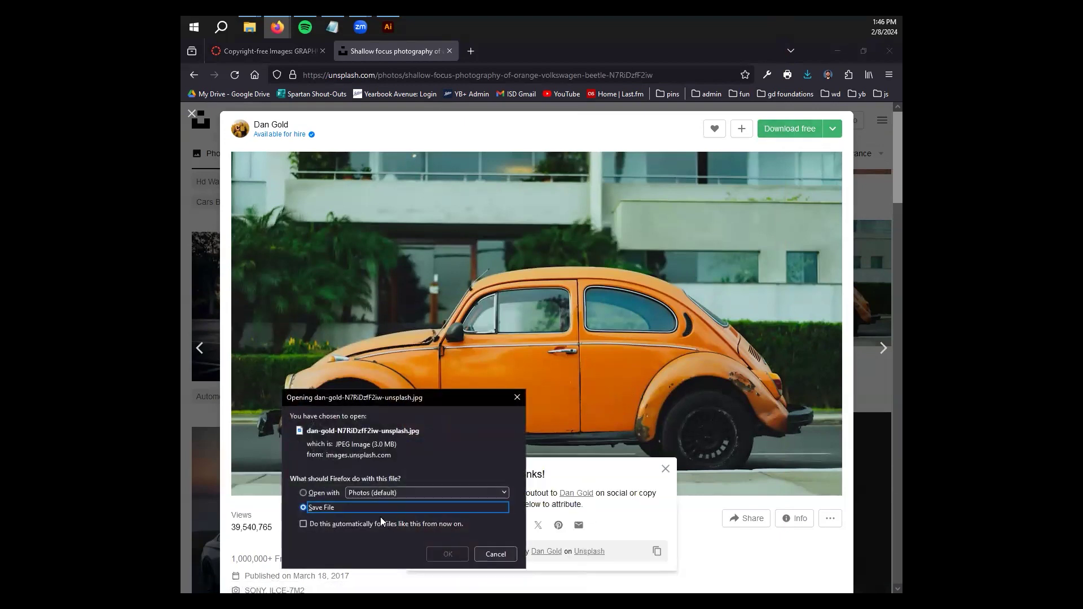
left_click(447, 554)
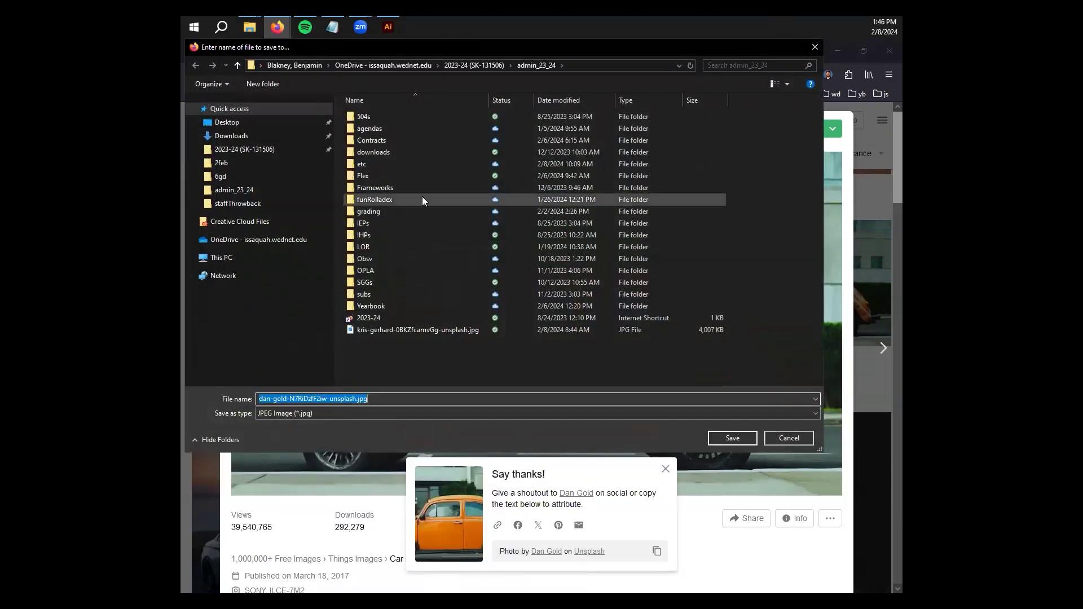
left_click(485, 65)
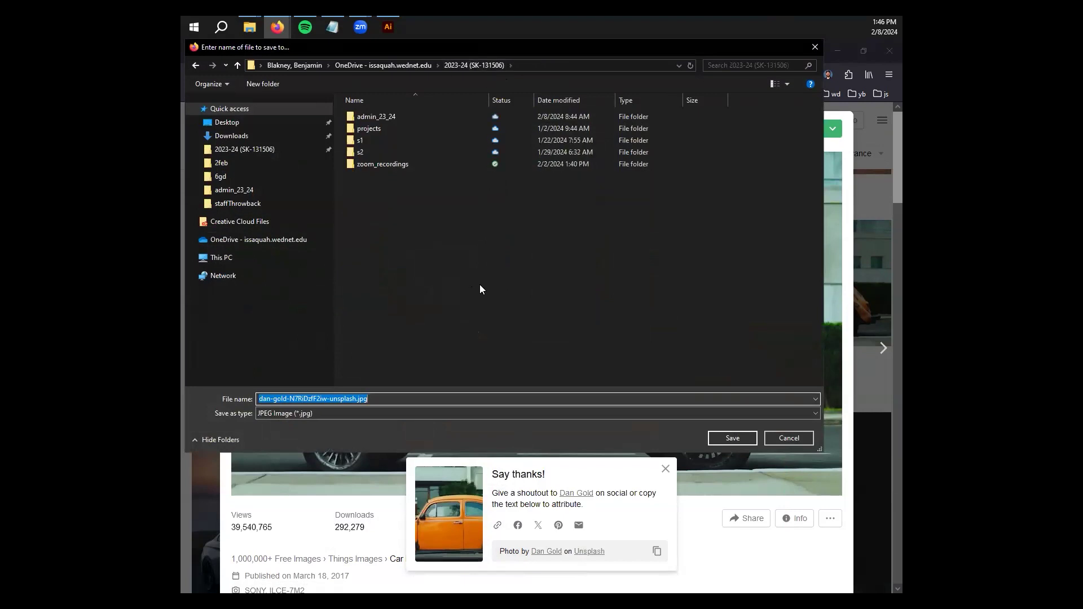
left_click(732, 438)
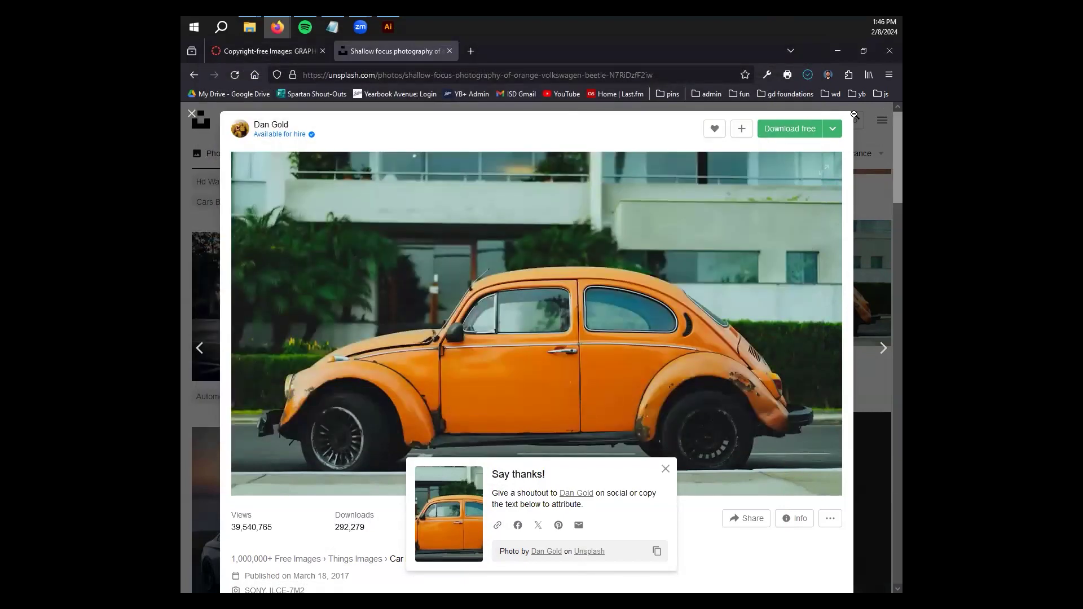
left_click(872, 183)
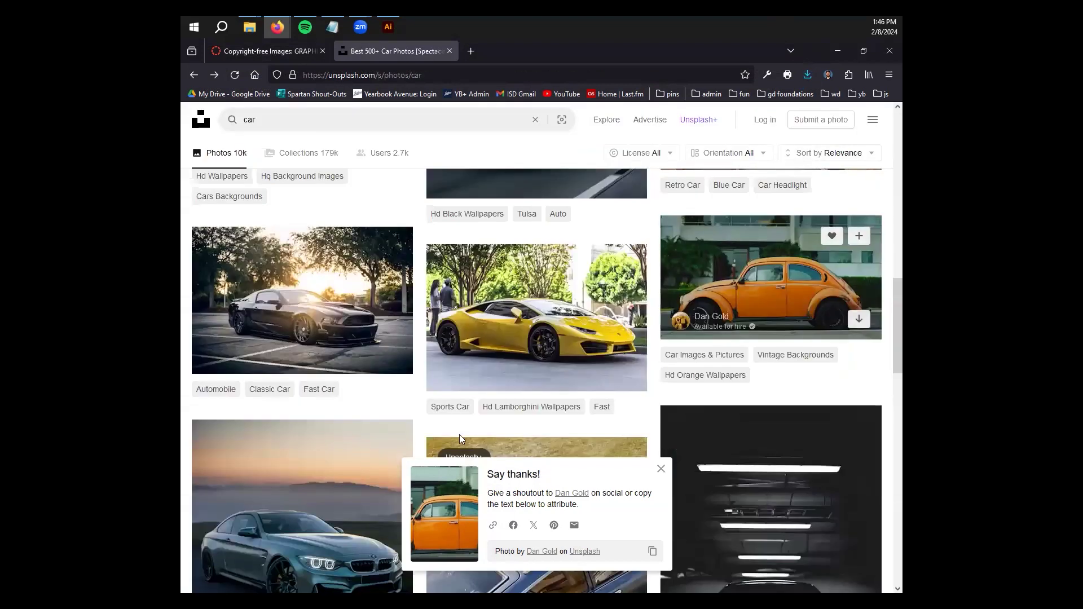
Switch to Illustrator and look over the layer list of the blank untitled document.
left_click(388, 27)
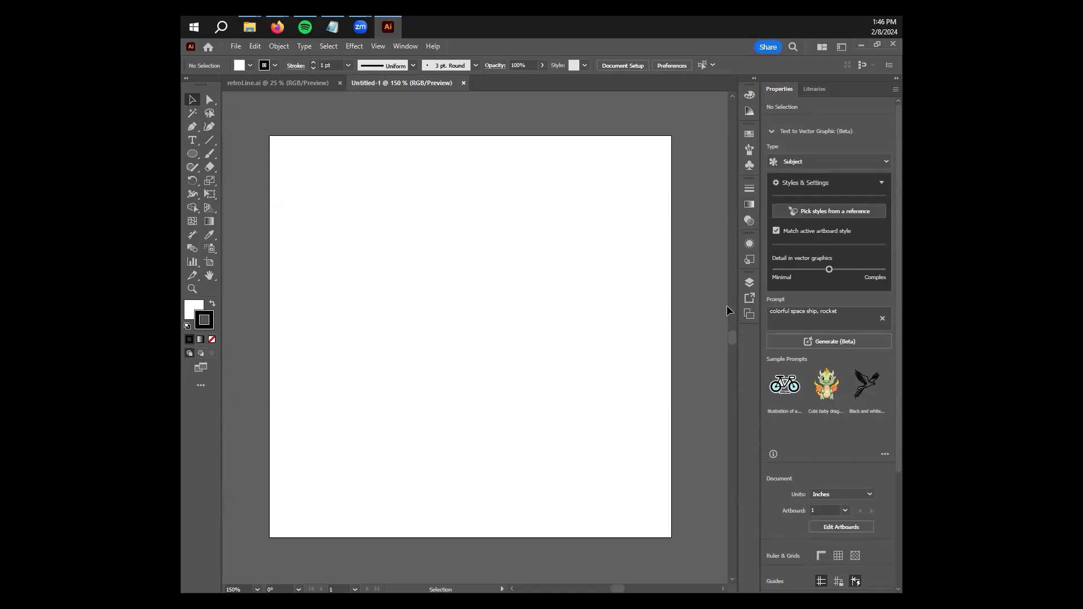
left_click(751, 282)
left_click(750, 283)
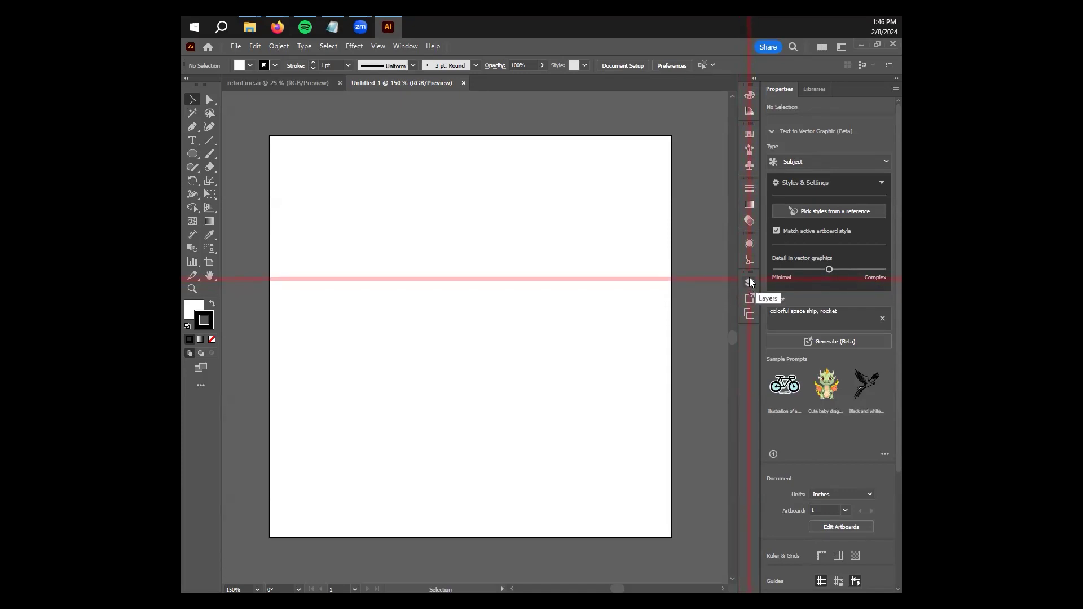
left_click(747, 284)
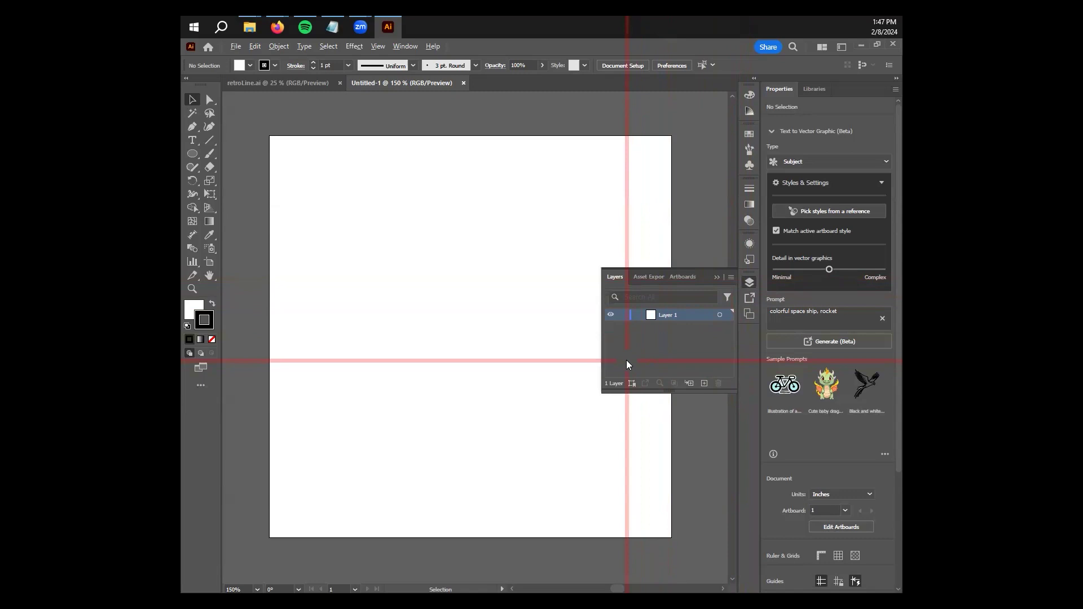
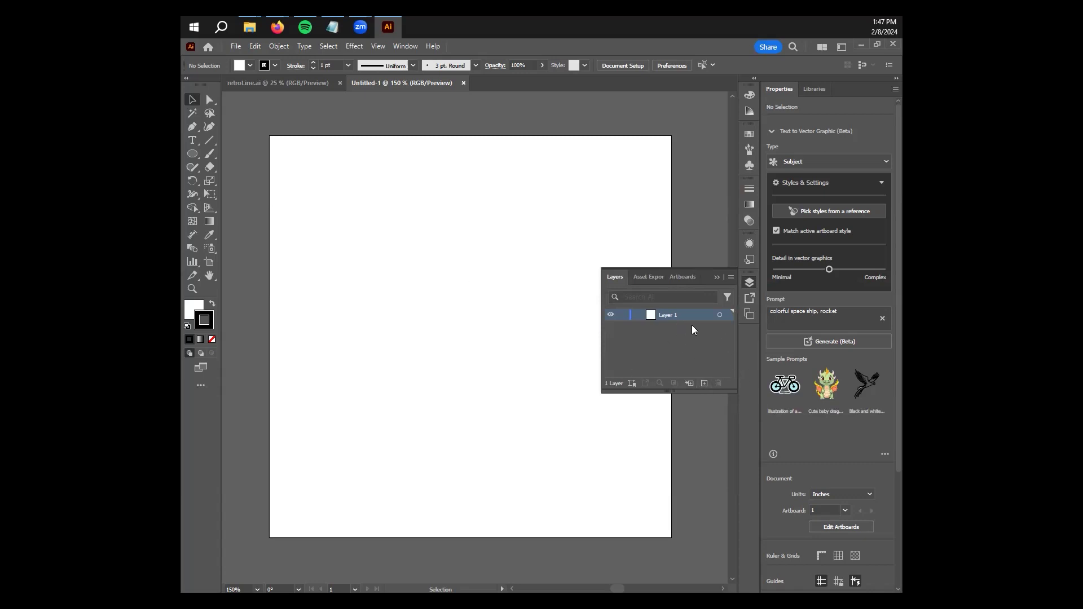
left_click(752, 283)
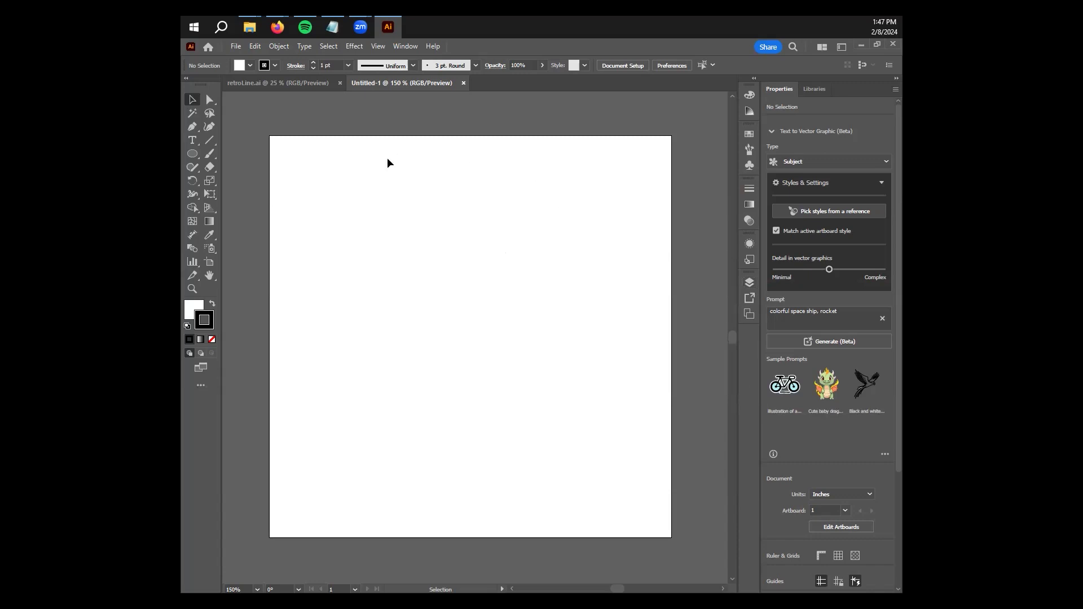
Place the downloaded orange Beetle JPEG from the 2023-24 folder on the artboard as a linked image.
left_click(236, 46)
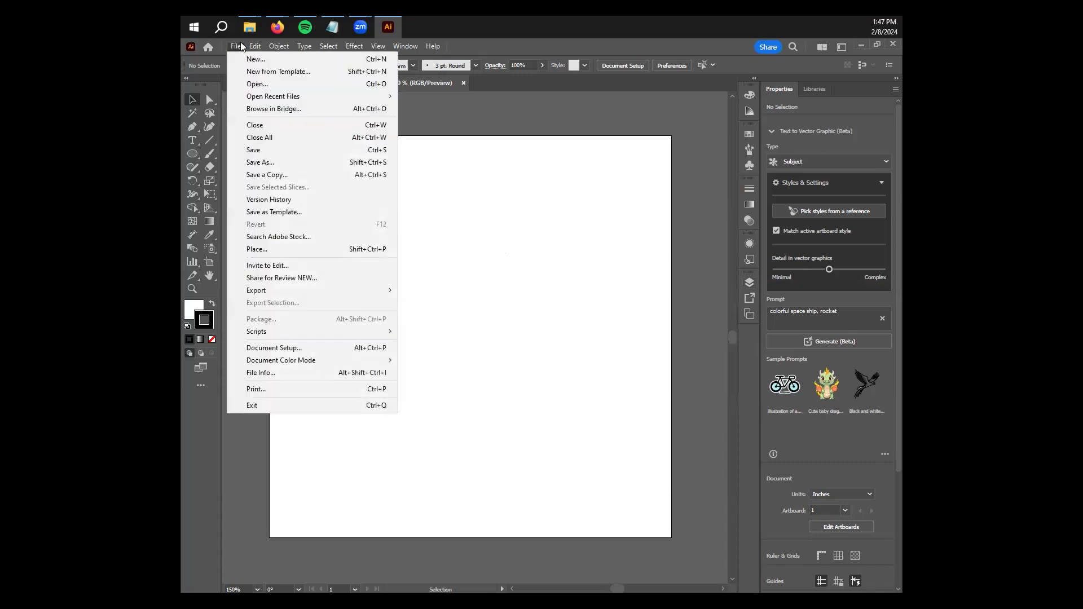
left_click(279, 249)
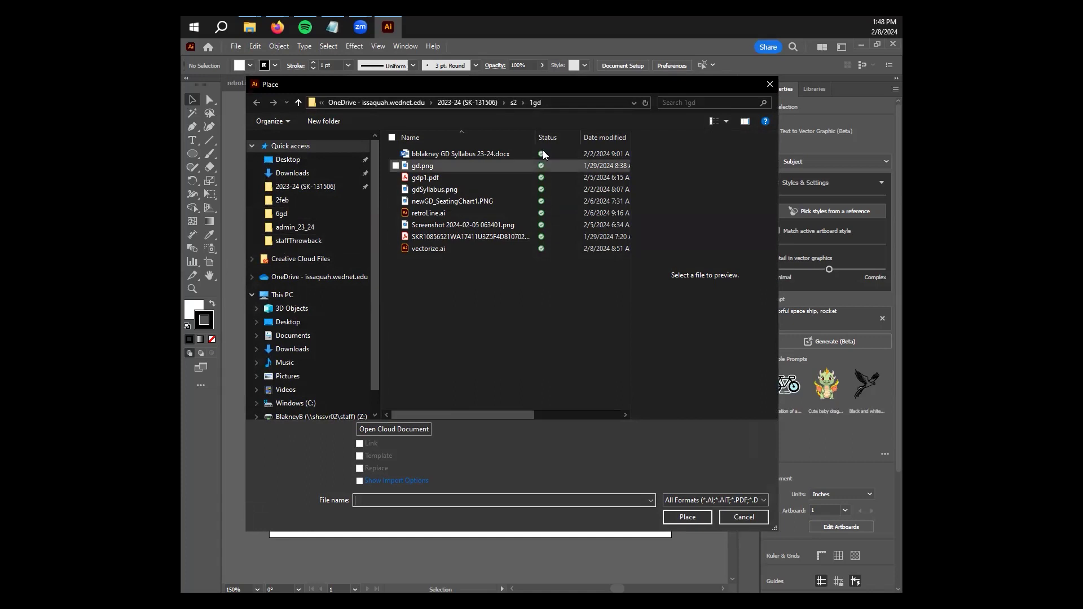
left_click(464, 103)
left_click(449, 225)
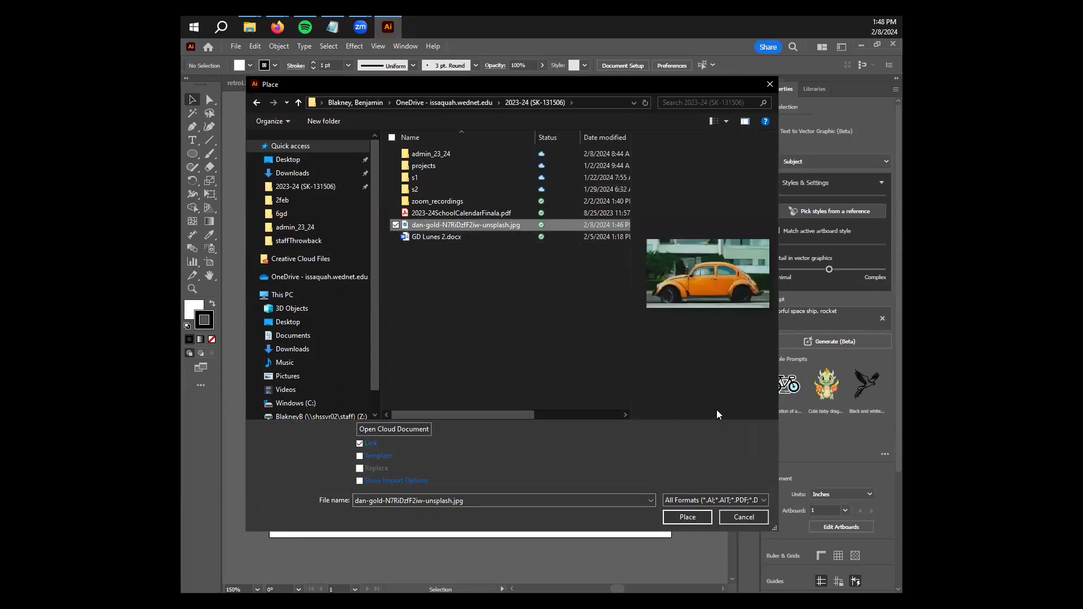
left_click(684, 521)
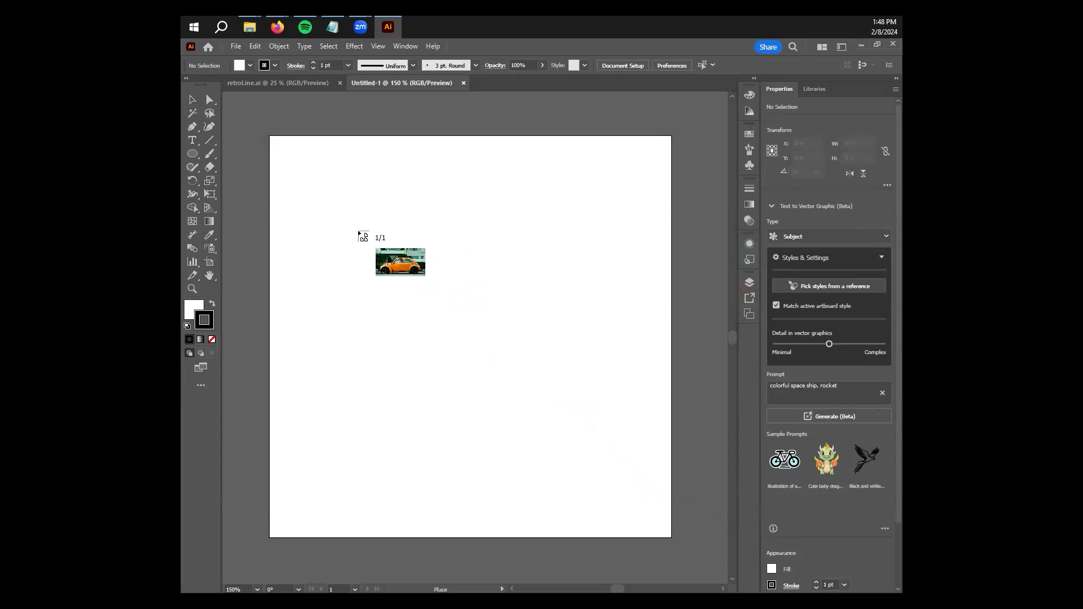
left_click(297, 205)
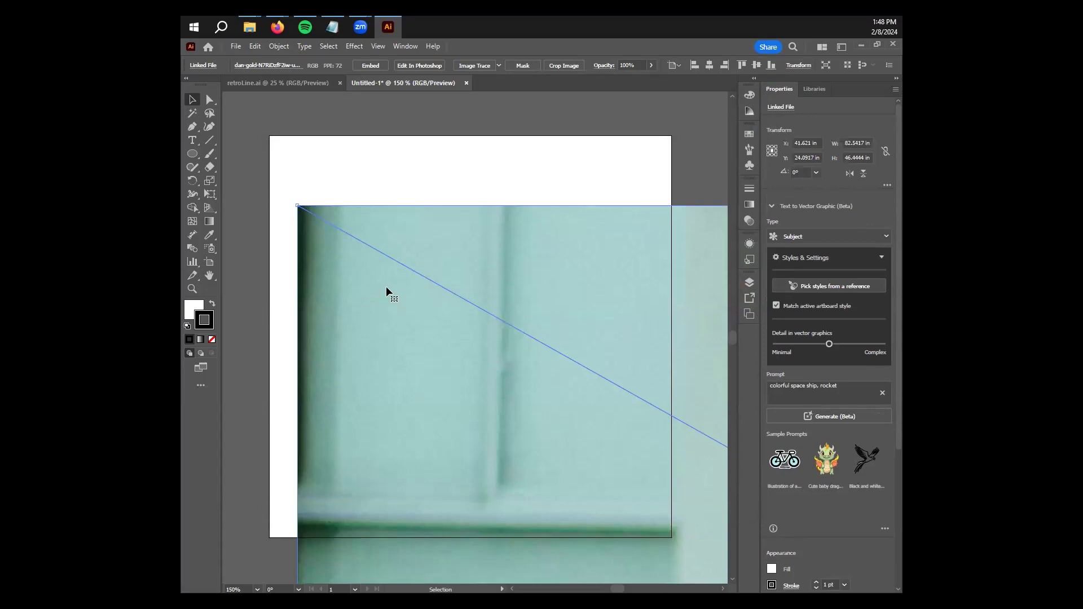
Move the placed photo so all its corners are reachable and scale it down proportionally to about 16 × 9 in.
scroll(387, 291, "down", 8)
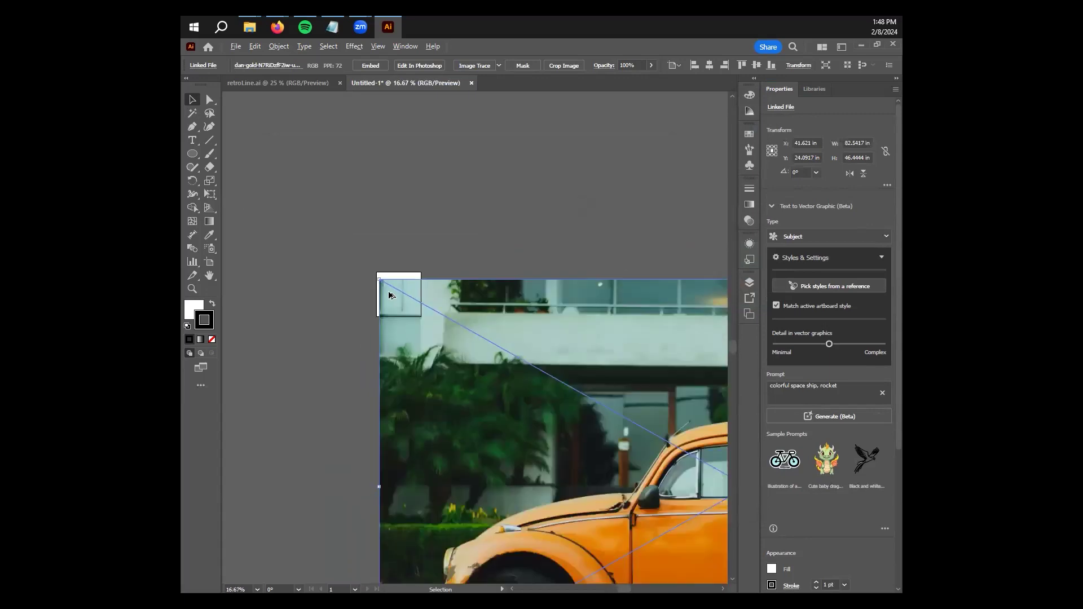
scroll(391, 296, "down", 3)
left_click_drag(530, 360, 448, 307)
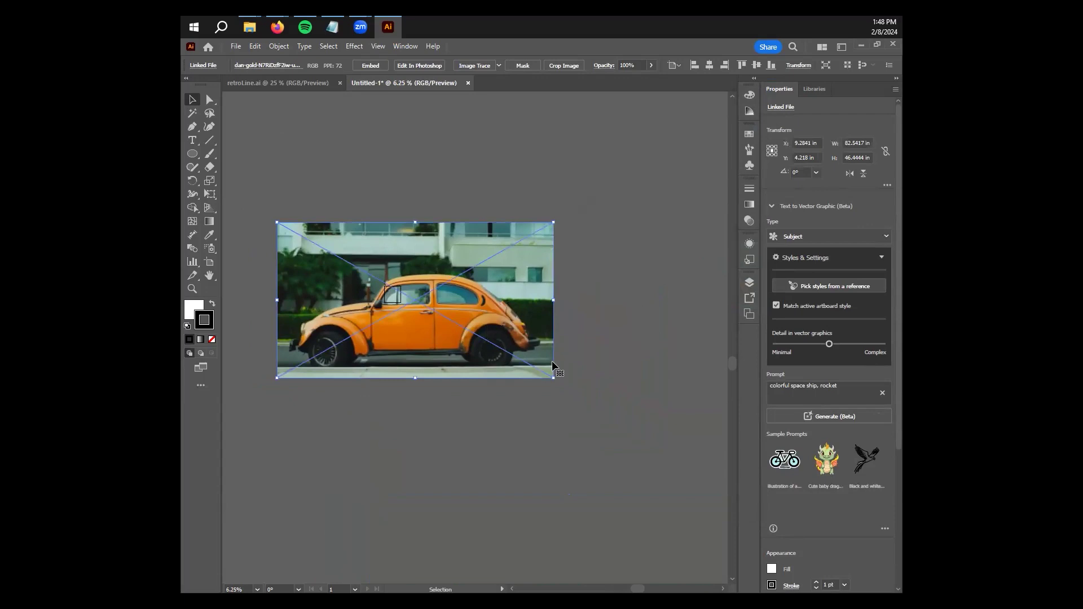
left_click_drag(555, 378, 561, 425)
scroll(361, 286, "up", 1)
scroll(429, 327, "up", 3)
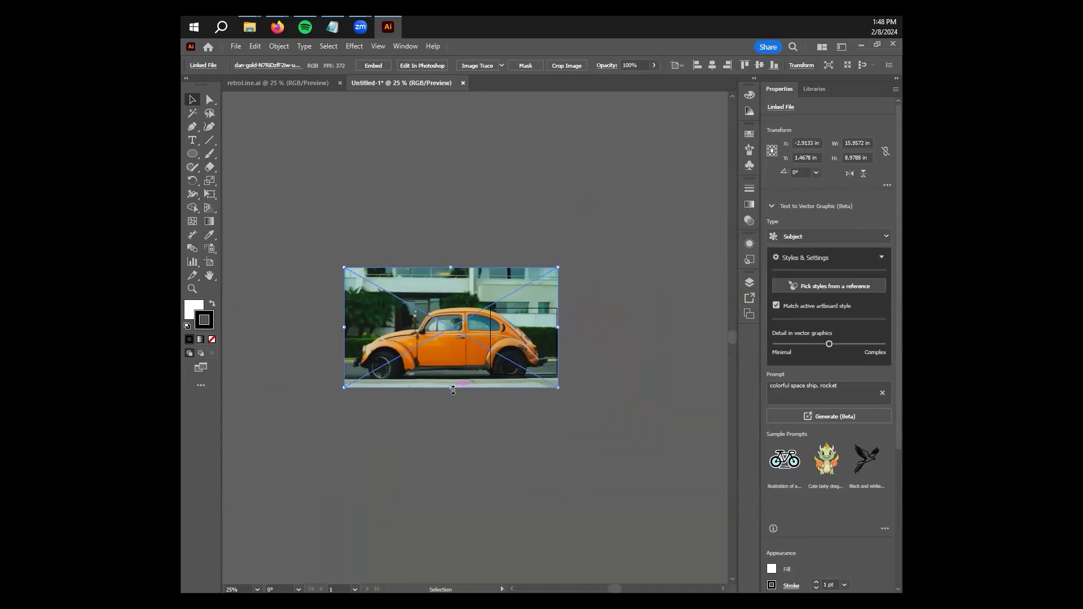
Try squashing the photo's height and width without keeping its proportions, and undo both distortions.
left_click_drag(452, 390, 454, 366)
left_click_drag(557, 316, 398, 311)
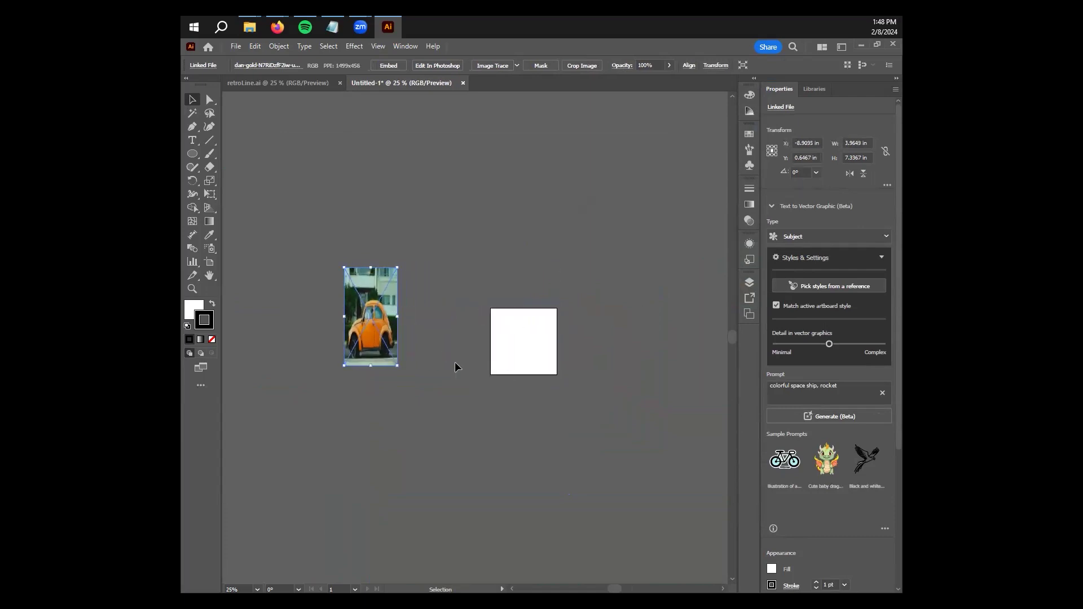
key("ctrl+z")
key("ctrl+z")
key("ctrl+z")
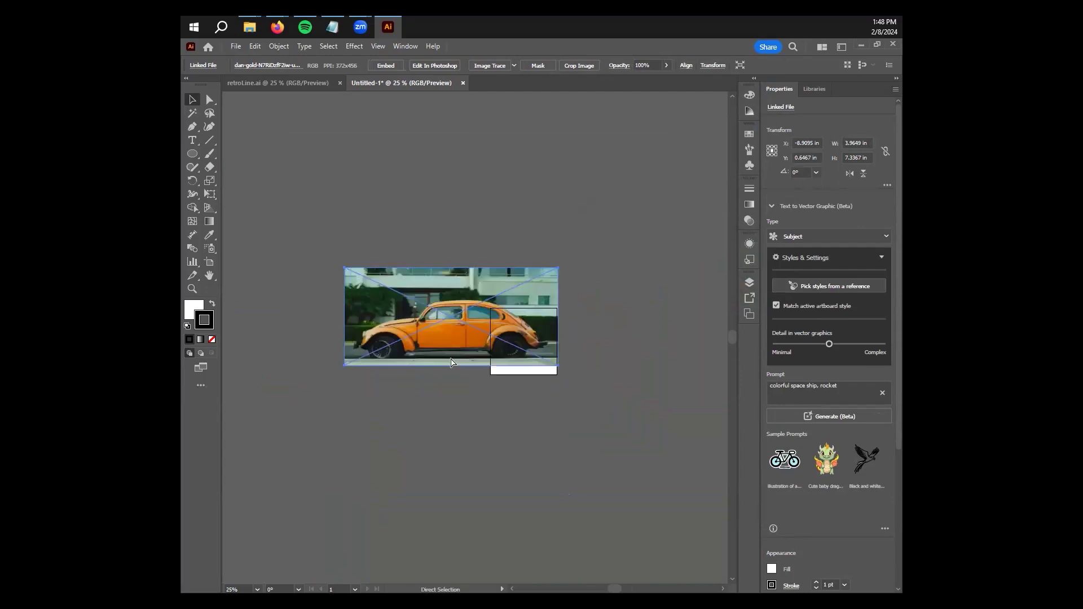
Scale the photo proportionally to about 5.24 × 2.95 in, center it horizontally on the artboard, and deselect it.
left_click(504, 434)
left_click(558, 329)
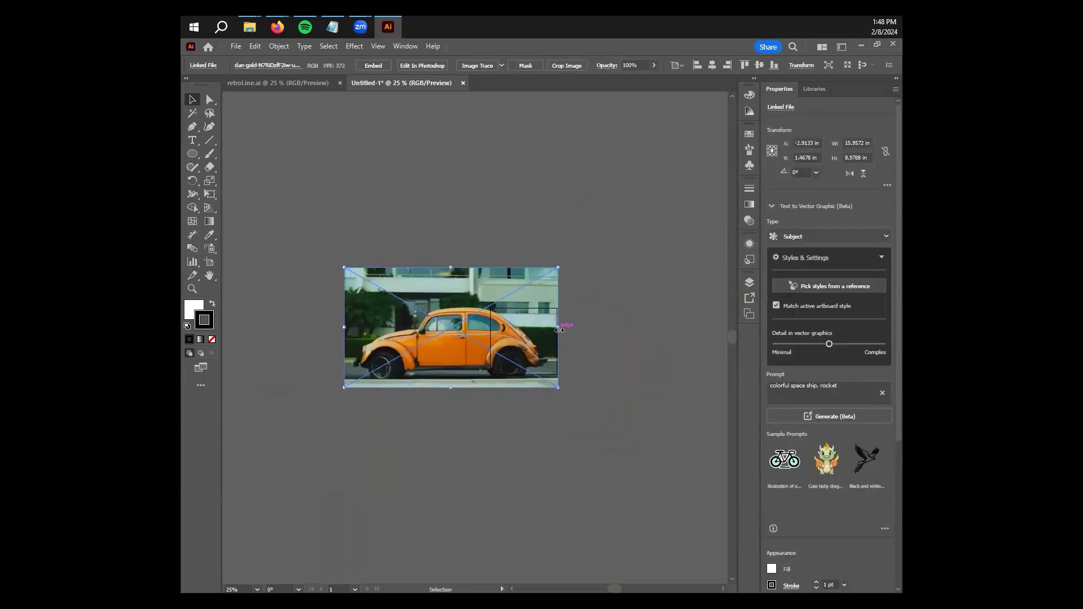
left_click_drag(553, 328, 526, 347)
scroll(535, 370, "up", 3)
scroll(535, 371, "up", 1)
scroll(501, 433, "up", 1)
left_click_drag(497, 432, 507, 502)
mouse_move(551, 408)
left_mouse_down()
mouse_move(557, 417)
mouse_move(548, 412)
left_mouse_up()
left_click_drag(700, 348, 641, 364)
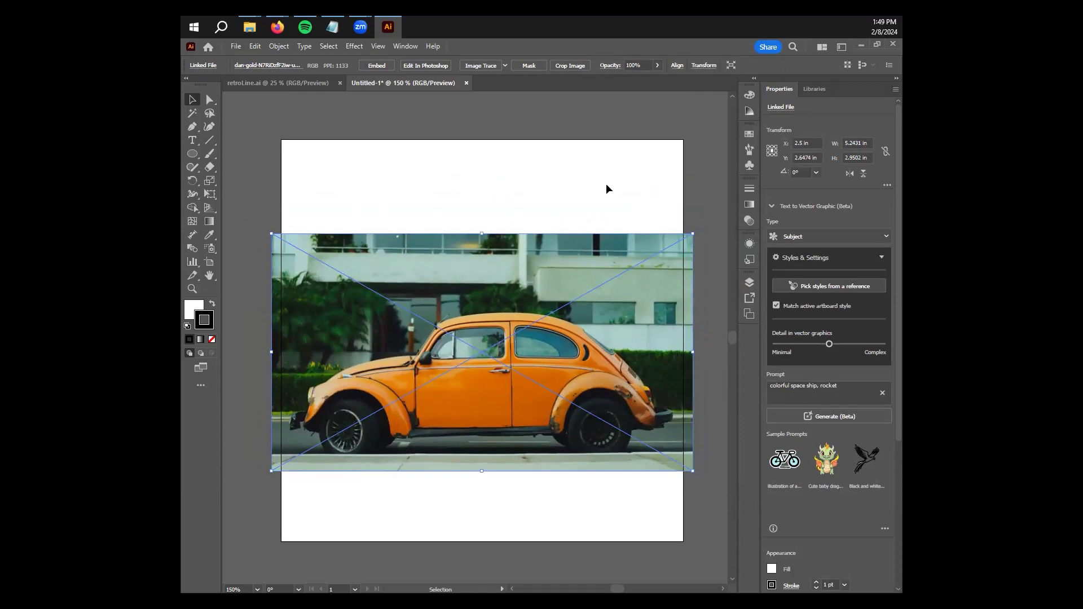
key("Return")
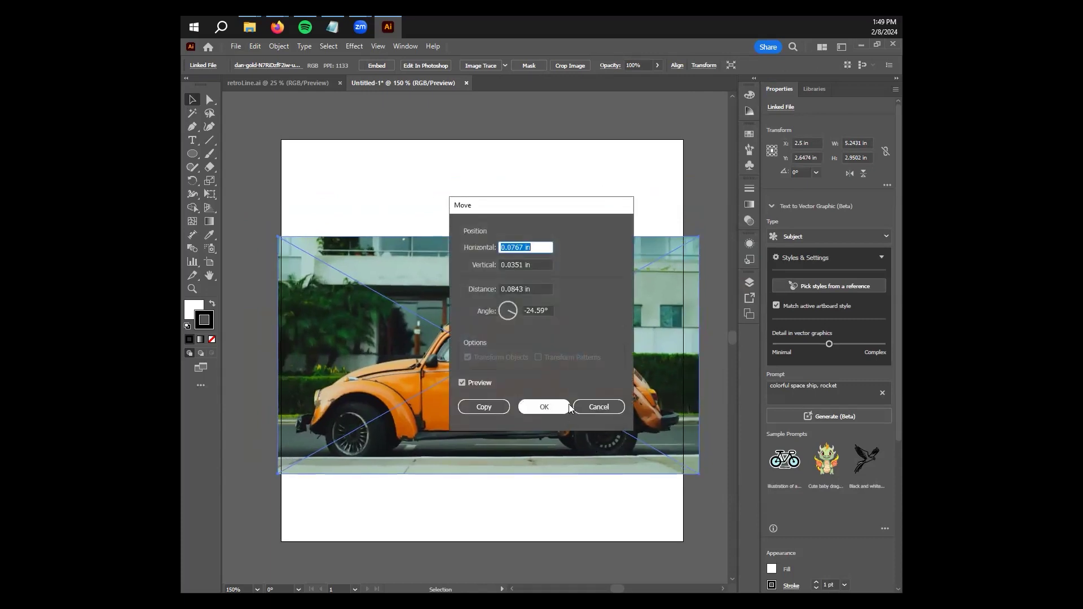
key("Escape")
left_click(297, 102)
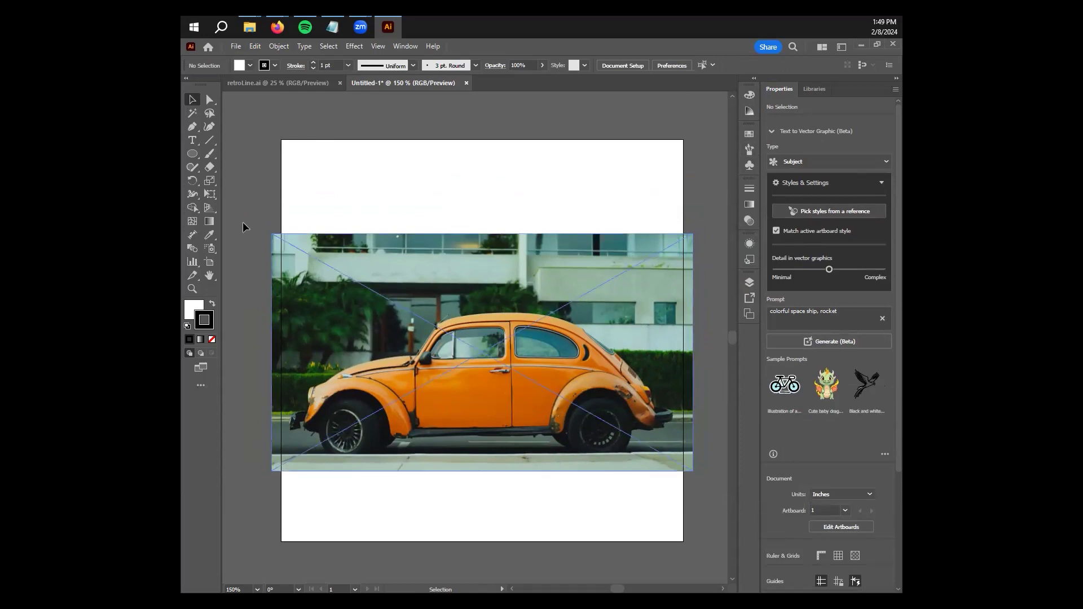
Try painting freehand strokes directly over the car and shifting the photo, and undo the strokes and the move.
left_click(210, 153)
left_click_drag(396, 369, 546, 359)
left_click_drag(408, 386, 565, 400)
left_click_drag(516, 374, 537, 412)
left_click(495, 363)
key("v")
left_click_drag(466, 322, 568, 330)
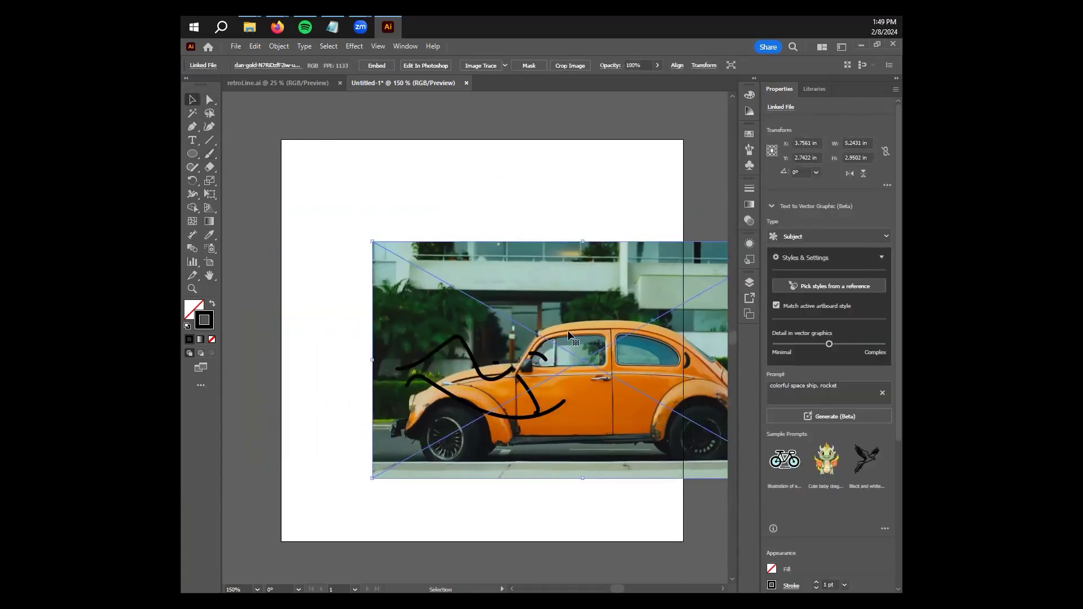
key("ctrl+z")
key("ctrl+z")
key("ctrl+z")
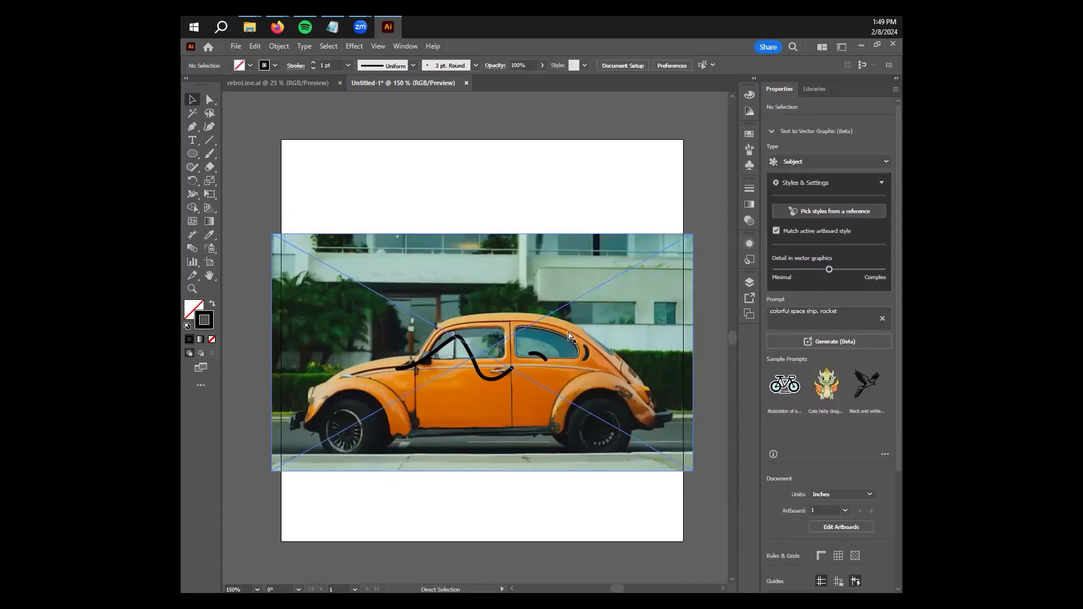
key("ctrl+z")
key("ctrl+z")
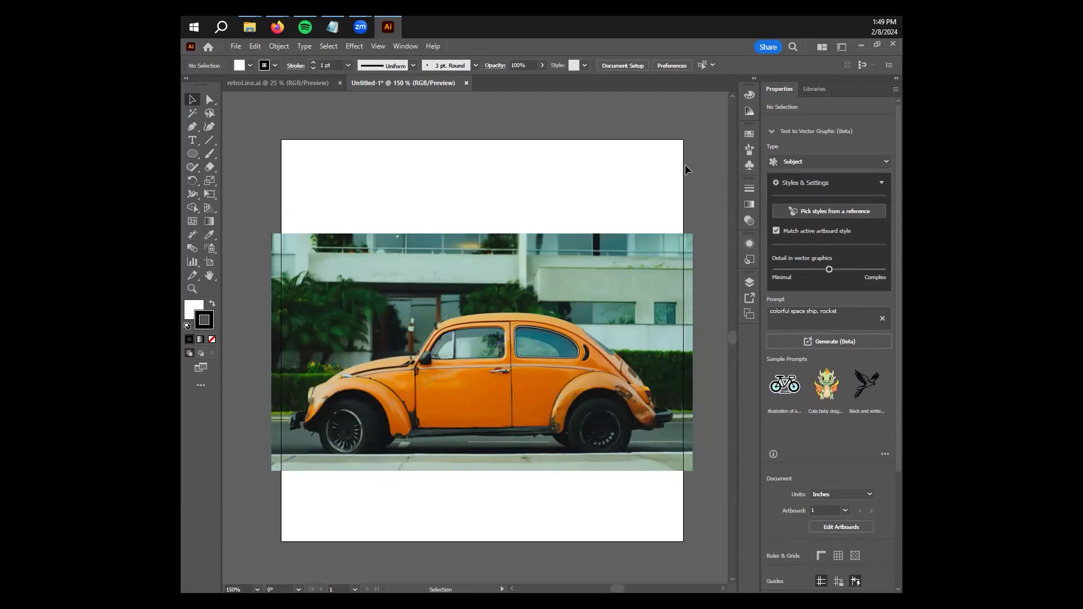
Show the document's layers and create a new layer above Layer 1.
left_click(751, 280)
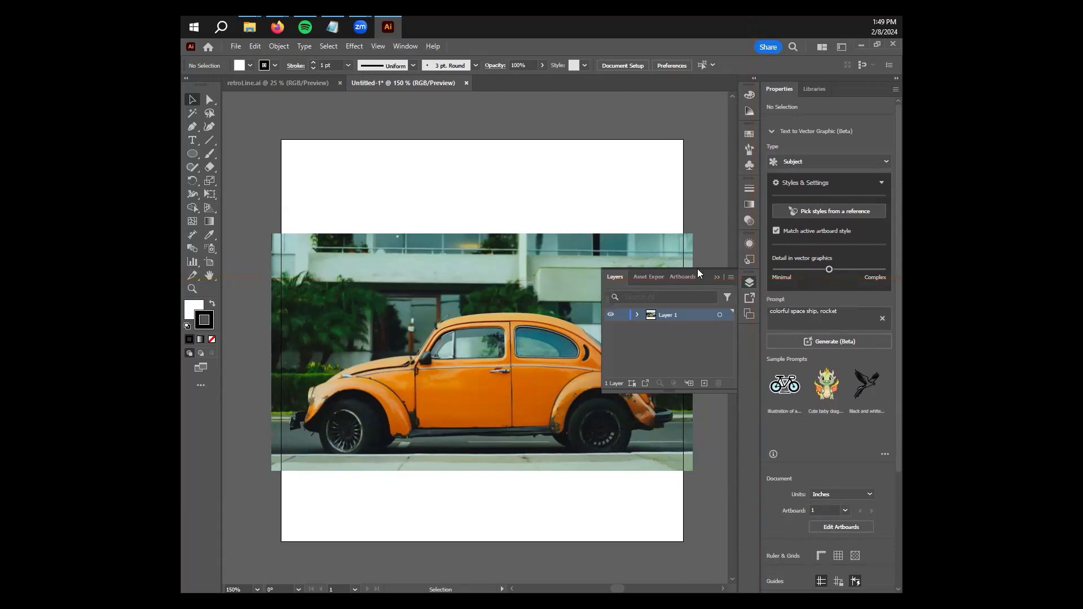
left_click(637, 314)
left_click(639, 316)
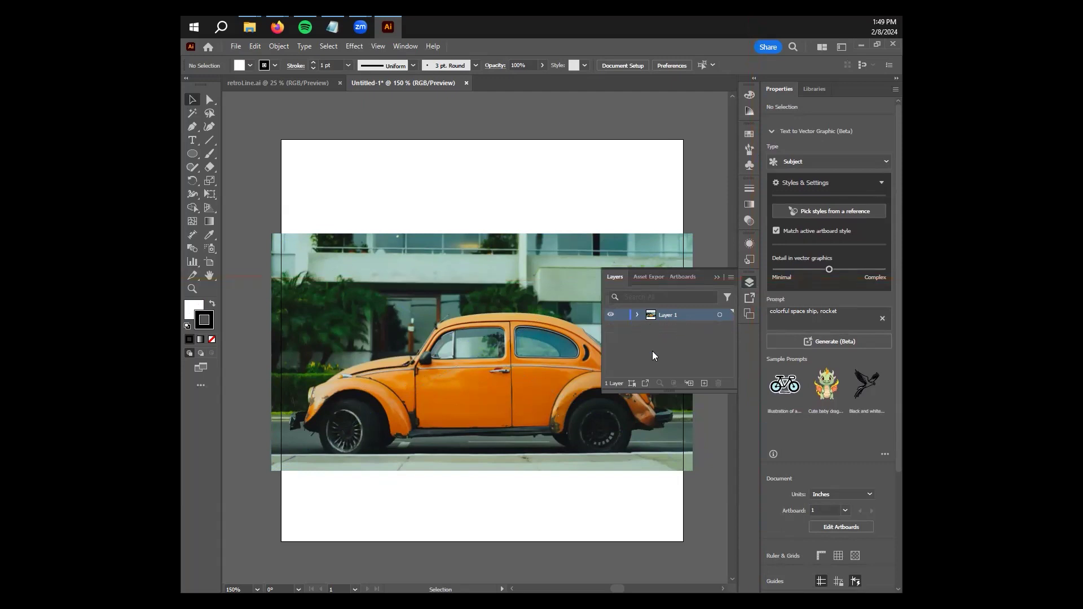
left_click(704, 384)
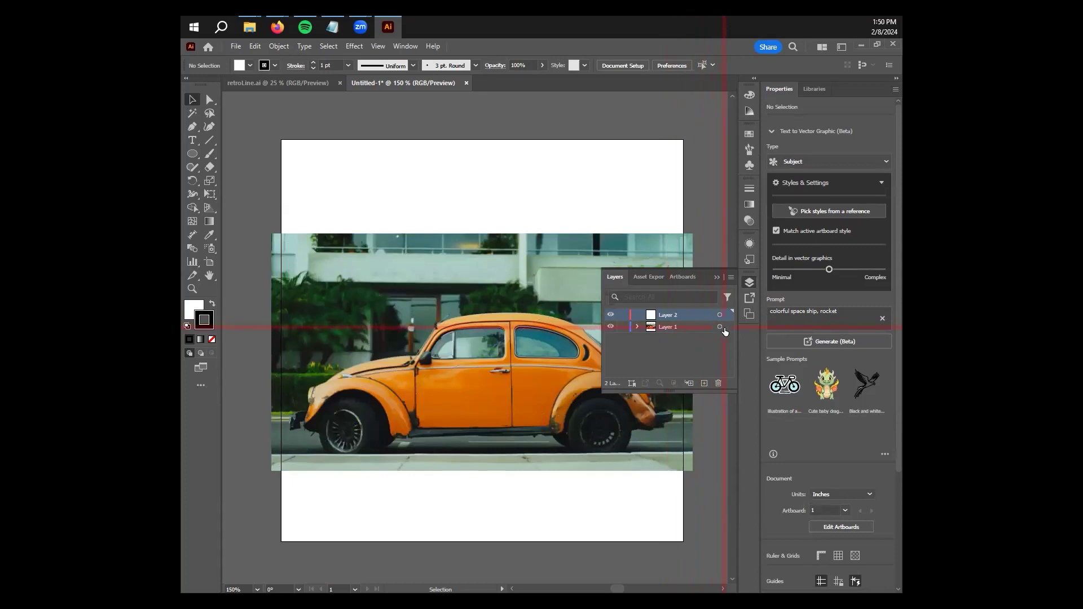
Turn the photo's Layer 1 into a template layer.
double_click(698, 327)
left_click_drag(515, 254, 499, 260)
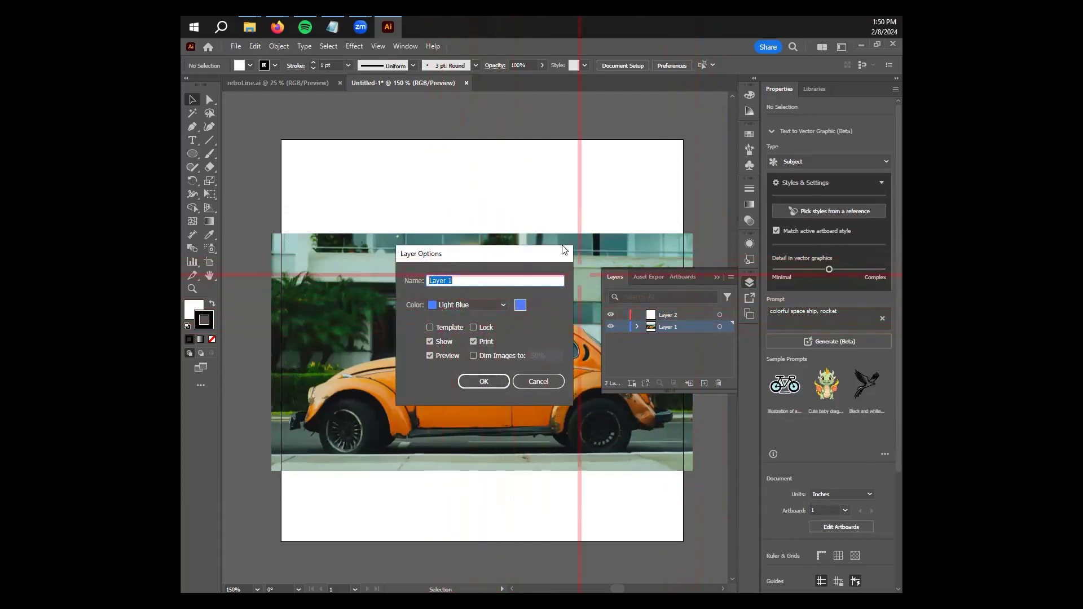
left_click(431, 327)
left_click(483, 380)
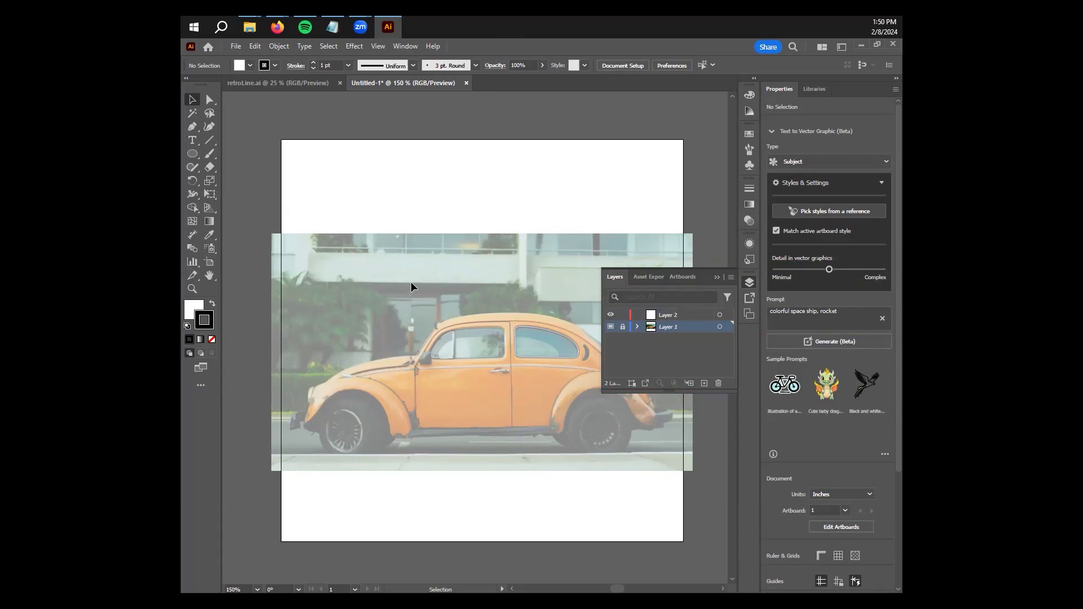
On Layer 2, trace the Beetle's roof, beltline, hood, front fender, wheels, door edge and door handle with the Paintbrush.
key("b")
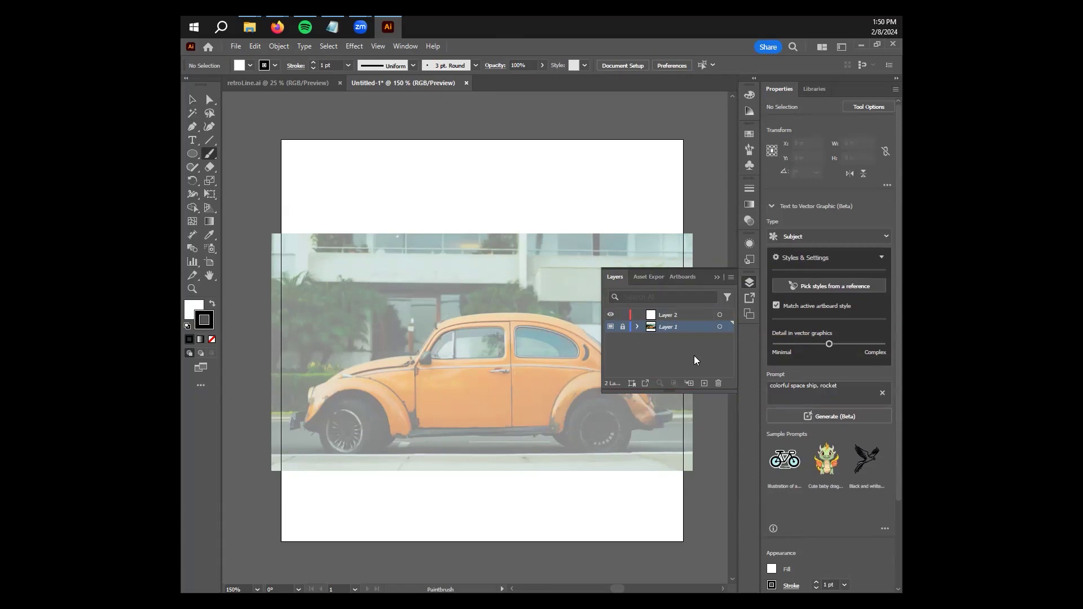
left_click(681, 317)
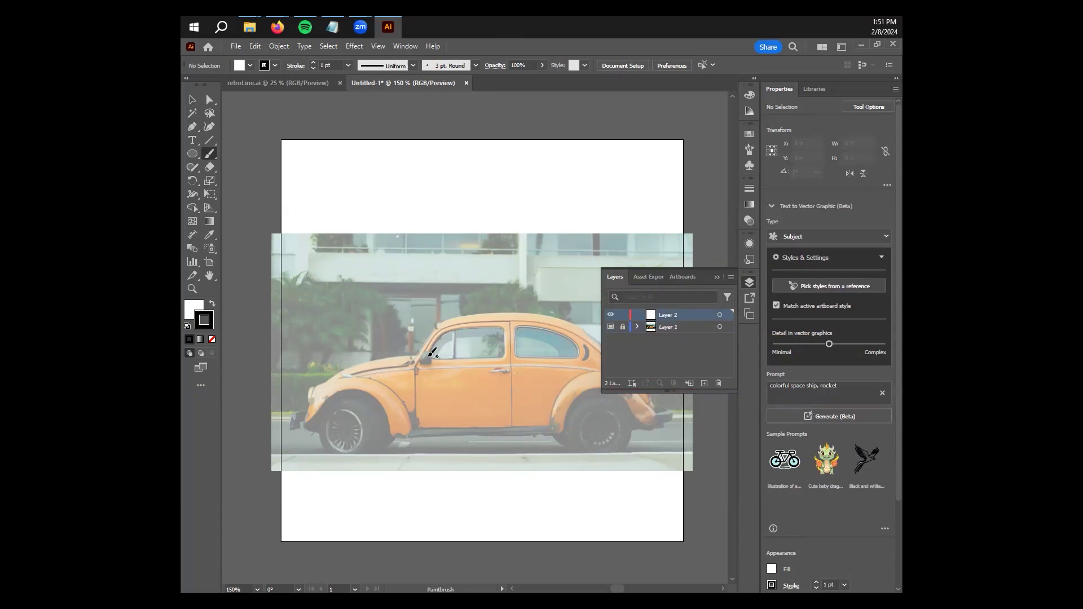
mouse_move(425, 355)
left_mouse_down()
mouse_move(468, 314)
mouse_move(555, 323)
left_mouse_up()
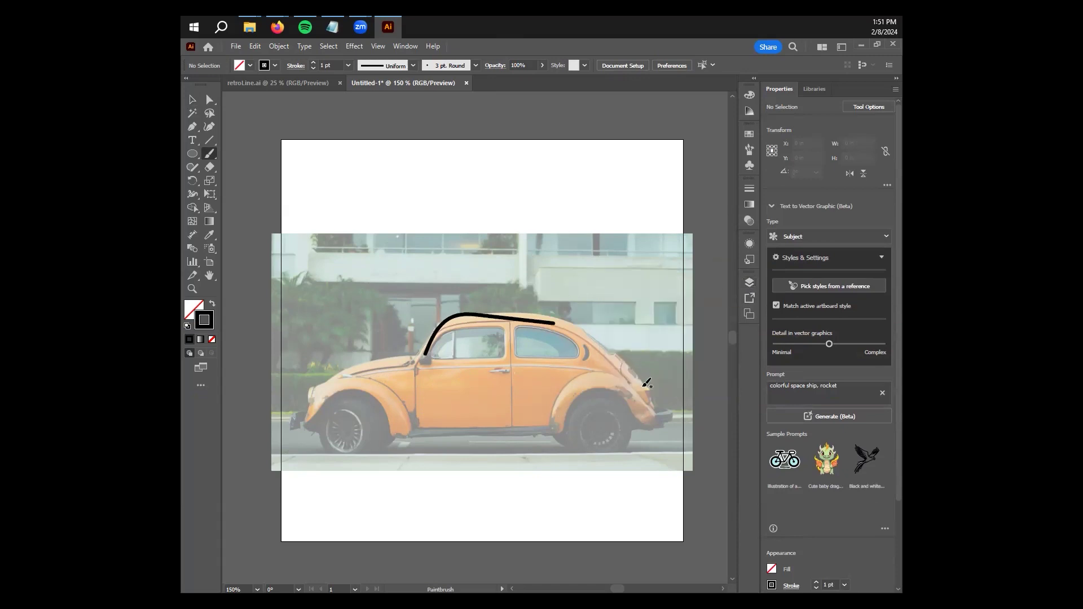
mouse_move(648, 407)
left_mouse_down()
mouse_move(618, 369)
mouse_move(587, 362)
mouse_move(512, 375)
mouse_move(527, 363)
mouse_move(355, 375)
left_mouse_up()
mouse_move(309, 414)
left_mouse_down()
mouse_move(360, 385)
mouse_move(403, 430)
mouse_move(408, 395)
mouse_move(384, 374)
mouse_move(345, 376)
mouse_move(315, 388)
mouse_move(325, 429)
mouse_move(348, 451)
mouse_move(358, 413)
mouse_move(345, 409)
mouse_move(371, 393)
mouse_move(385, 410)
mouse_move(382, 441)
mouse_move(359, 455)
mouse_move(328, 443)
mouse_move(315, 406)
mouse_move(359, 388)
left_mouse_up()
mouse_move(606, 404)
left_mouse_down()
mouse_move(580, 407)
mouse_move(570, 432)
mouse_move(586, 444)
mouse_move(623, 437)
mouse_move(613, 402)
mouse_move(585, 401)
mouse_move(599, 421)
mouse_move(586, 420)
mouse_move(584, 440)
mouse_move(605, 435)
mouse_move(600, 407)
left_mouse_up()
left_click_drag(510, 370, 511, 427)
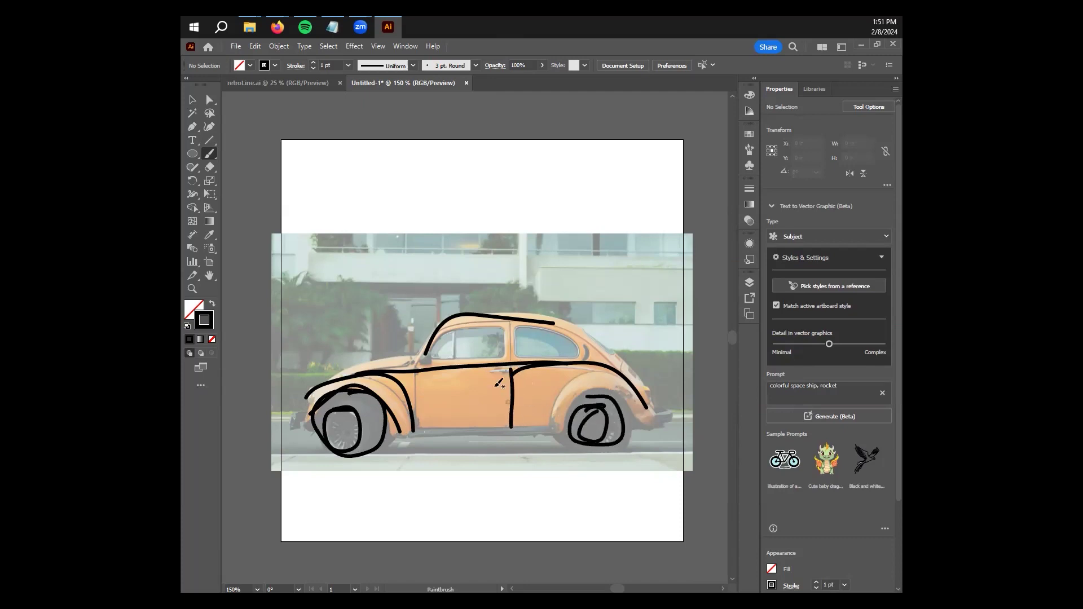
left_click_drag(486, 372, 512, 371)
mouse_move(420, 356)
left_mouse_down()
mouse_move(372, 357)
mouse_move(310, 395)
left_mouse_up()
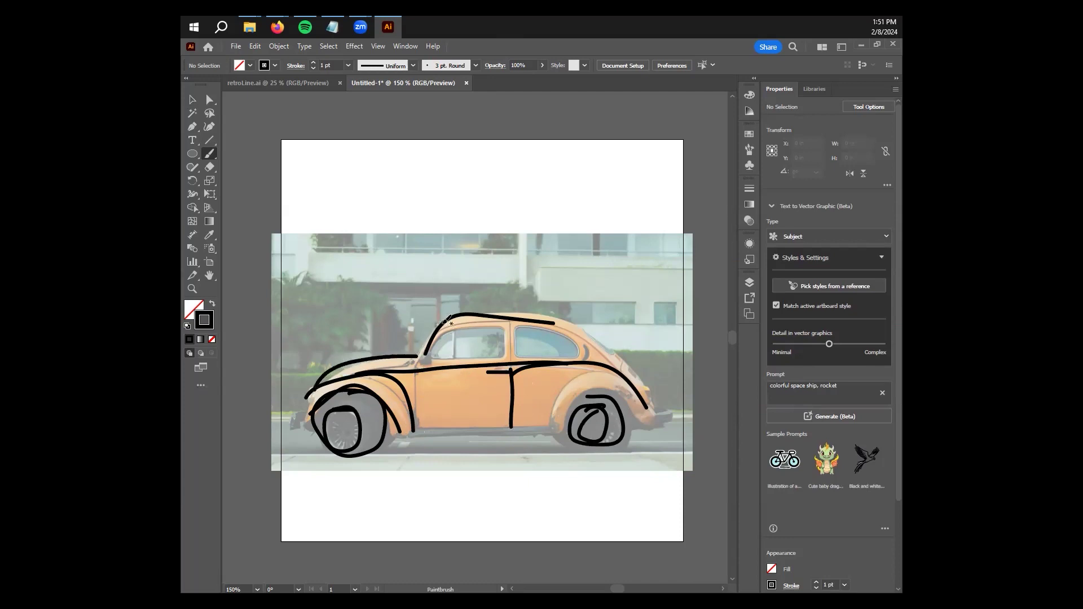
Trace the Beetle's sloping rear, side windows, rear fender, bumper and lower body edge with Paintbrush strokes.
mouse_move(559, 326)
left_mouse_down()
mouse_move(593, 341)
mouse_move(645, 395)
mouse_move(601, 338)
mouse_move(538, 317)
mouse_move(480, 314)
mouse_move(452, 358)
mouse_move(426, 341)
mouse_move(444, 358)
left_mouse_up()
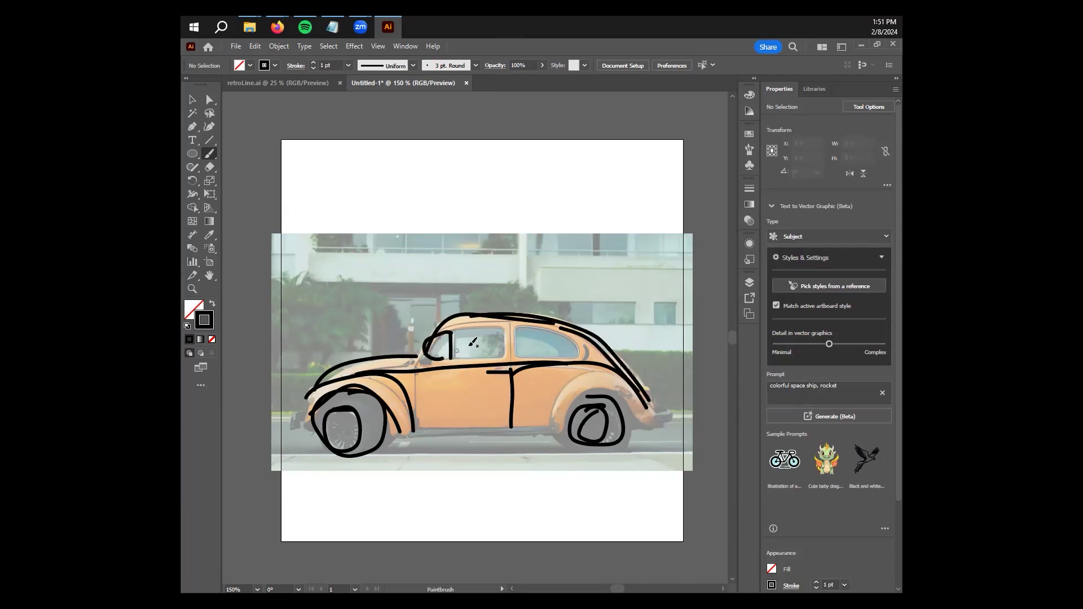
mouse_move(515, 326)
left_mouse_down()
mouse_move(520, 361)
mouse_move(526, 327)
mouse_move(577, 333)
mouse_move(581, 347)
mouse_move(515, 358)
left_mouse_up()
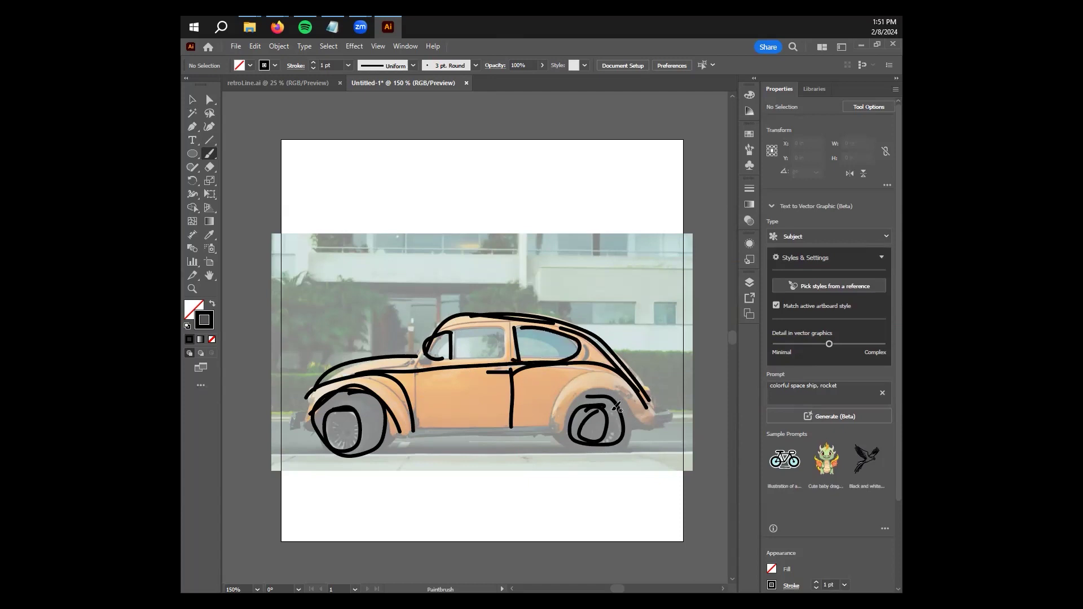
mouse_move(636, 422)
left_mouse_down()
mouse_move(672, 422)
mouse_move(676, 411)
mouse_move(663, 414)
mouse_move(659, 400)
mouse_move(647, 407)
mouse_move(656, 417)
left_mouse_up()
mouse_move(406, 429)
left_mouse_down()
mouse_move(568, 432)
mouse_move(561, 413)
mouse_move(577, 378)
mouse_move(605, 380)
mouse_move(674, 424)
left_mouse_up()
mouse_move(570, 422)
left_mouse_down()
mouse_move(591, 396)
mouse_move(658, 425)
left_mouse_up()
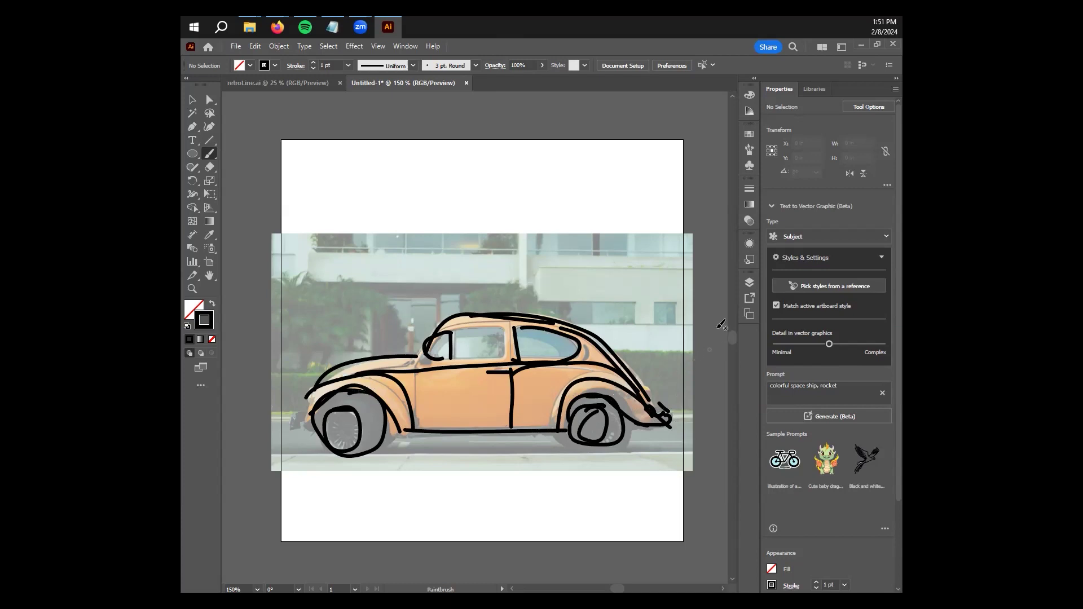
Hide the photo's template Layer 1 to view the traced car outline on its own.
left_click(750, 284)
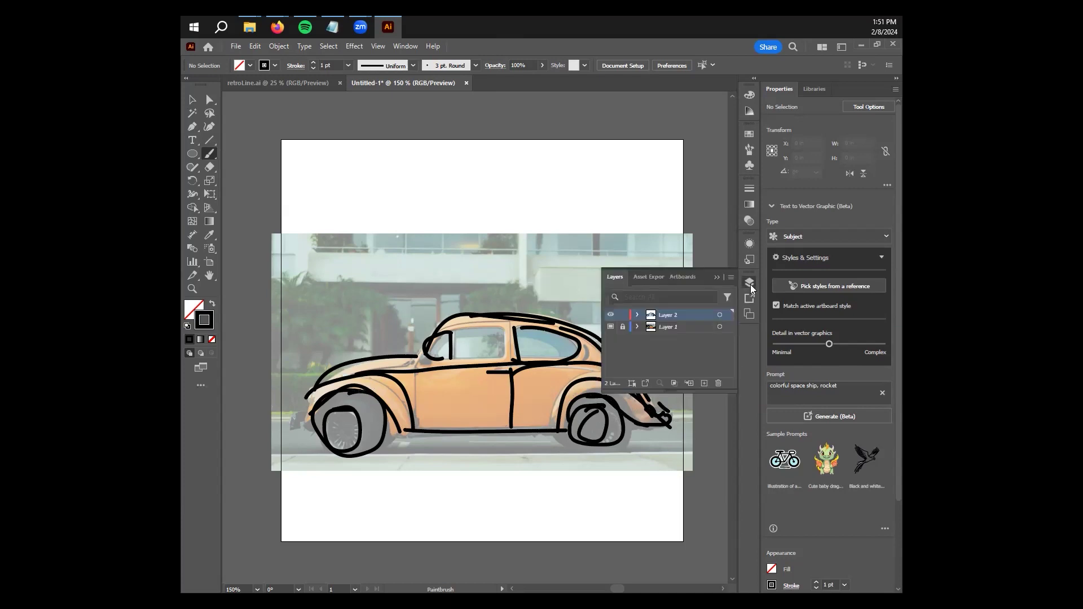
left_click(611, 327)
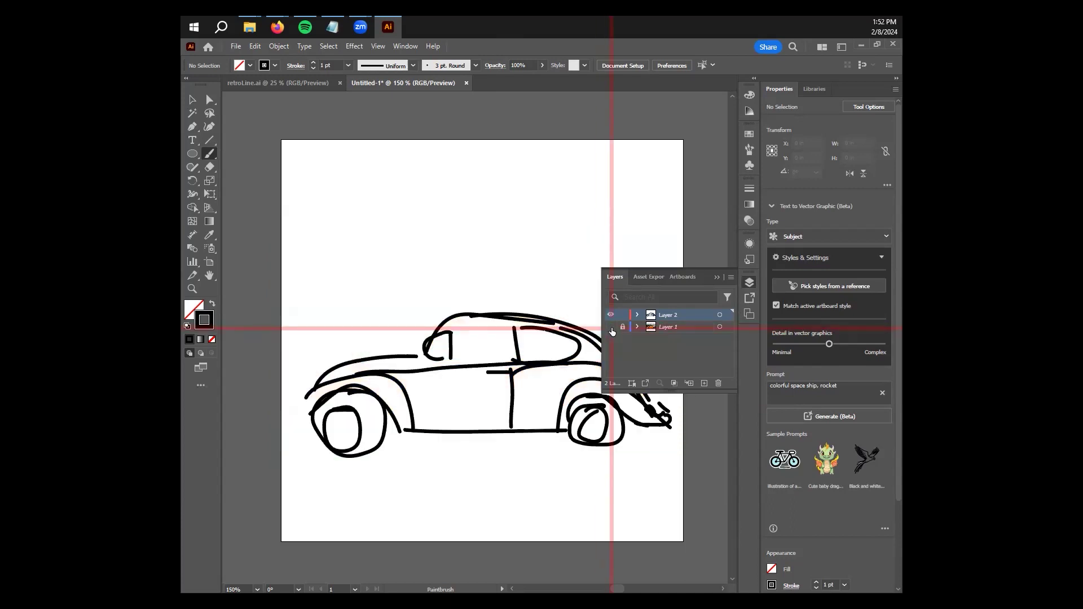
left_click(747, 284)
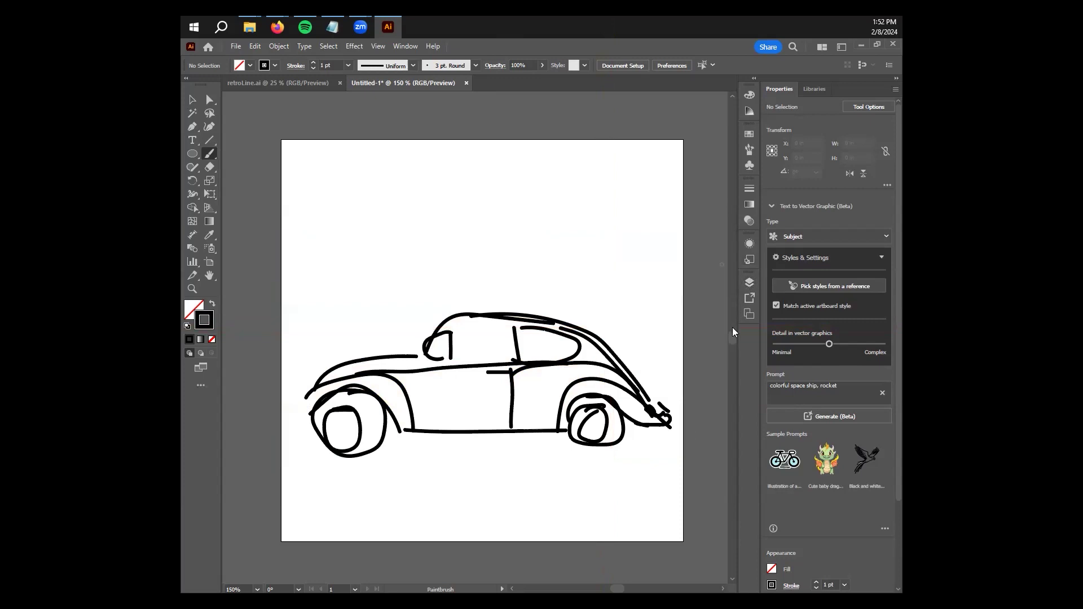
Select the traced car strokes and set their stroke color to red F90000.
left_click(191, 100)
left_click_drag(310, 242, 460, 478)
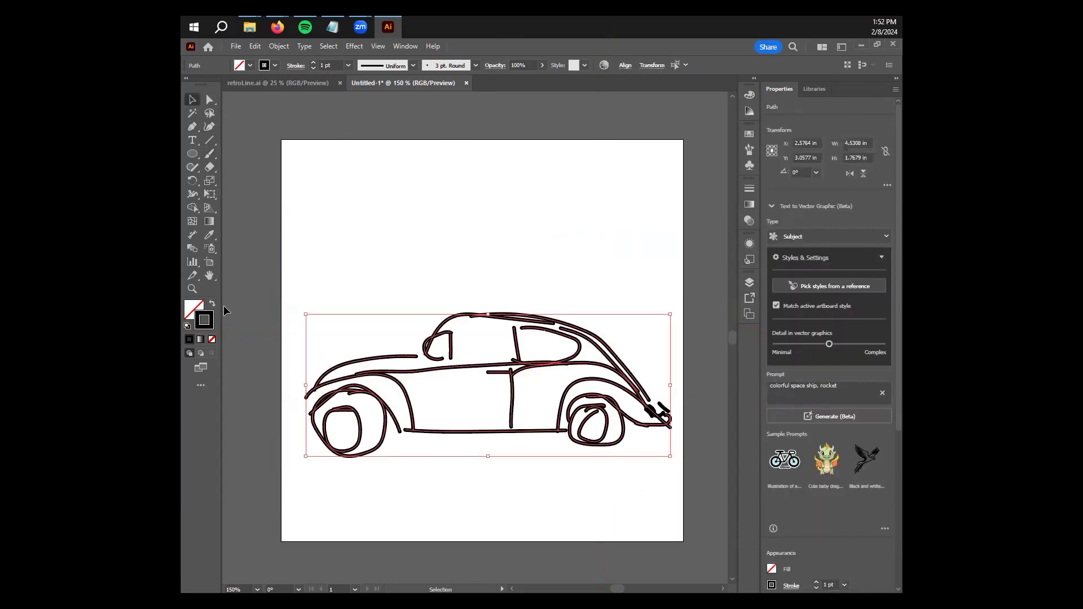
double_click(199, 316)
left_click_drag(528, 248, 640, 248)
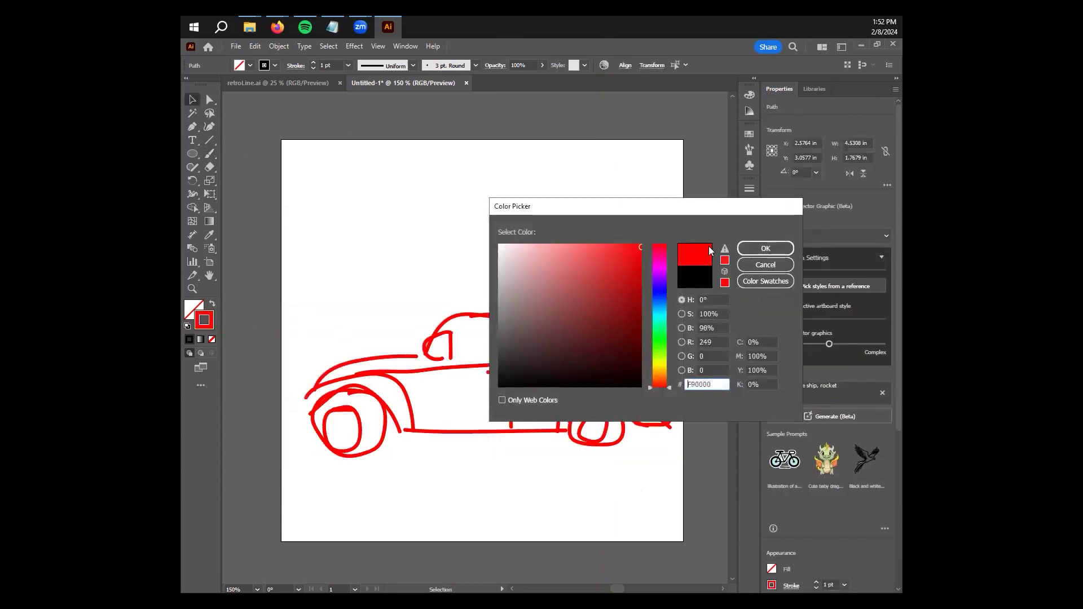
left_click(760, 255)
Fill the selected car strokes with dark red 7A0B0B and deselect them.
left_click(193, 311)
double_click(193, 311)
left_click(626, 318)
left_click(766, 248)
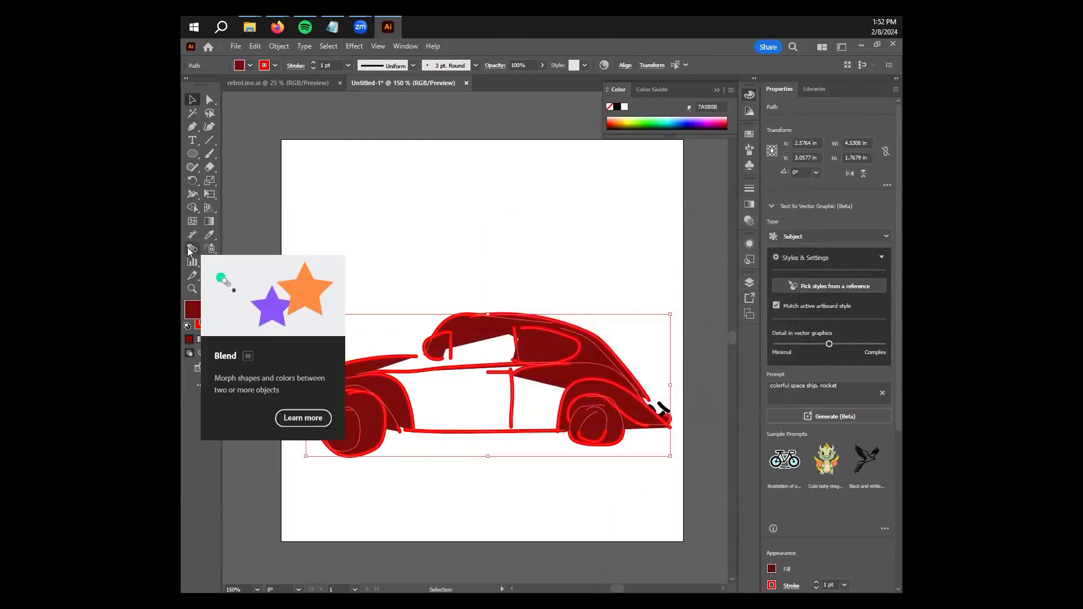
left_click(273, 195)
key("a")
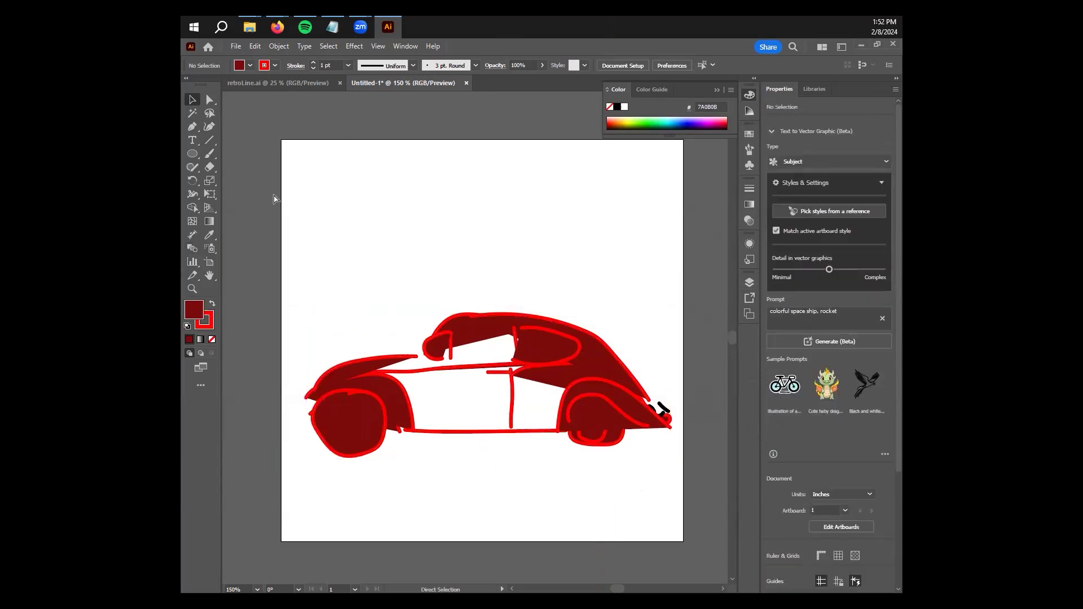
Undo the car's fill and stroke recoloring and the hiding of Layer 1.
key("ctrl+z")
key("ctrl+z")
key("ctrl+z")
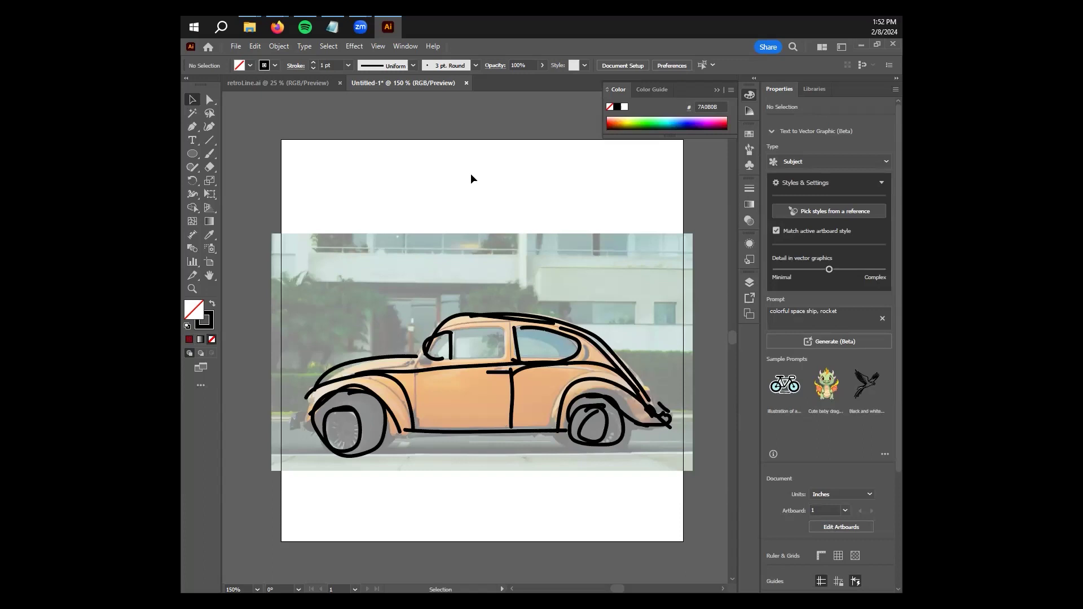
Review Layer 1's template options in the layer settings and make Layer 2 the active layer again.
left_click(748, 282)
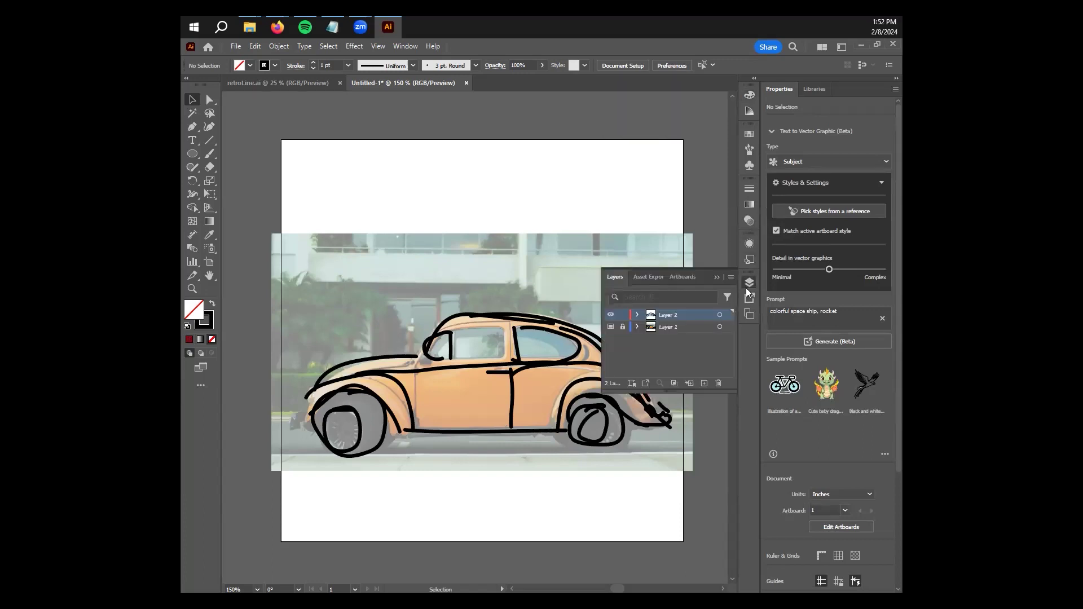
double_click(687, 326)
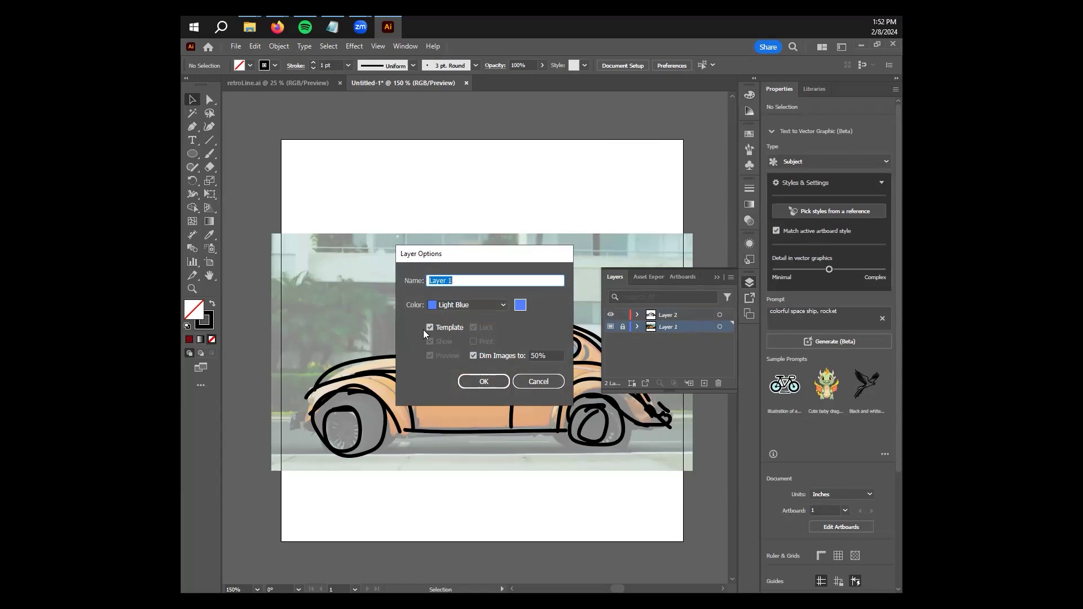
left_click(483, 381)
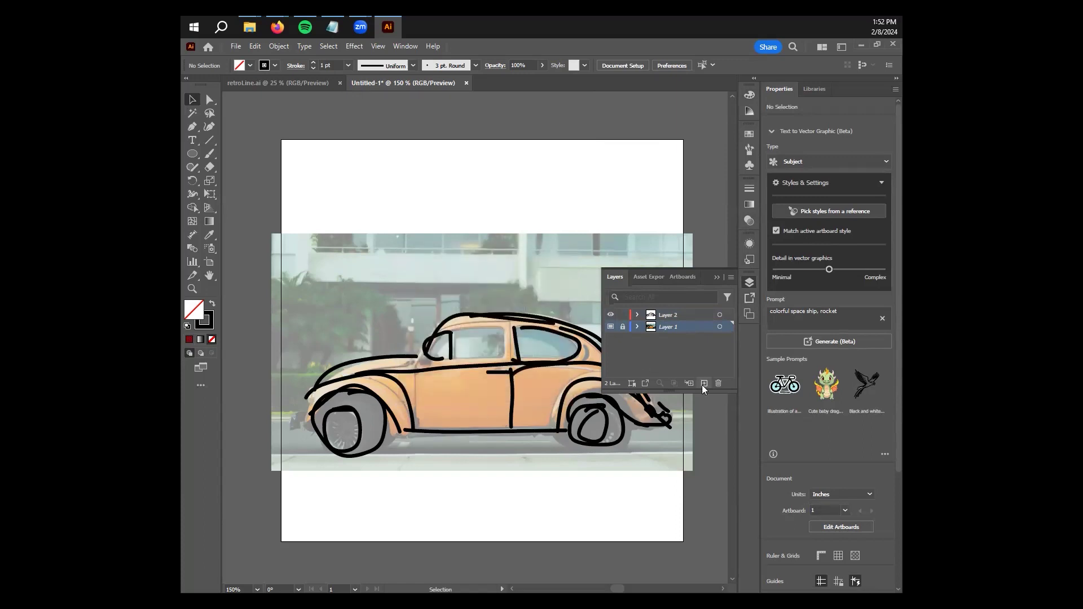
left_click(672, 316)
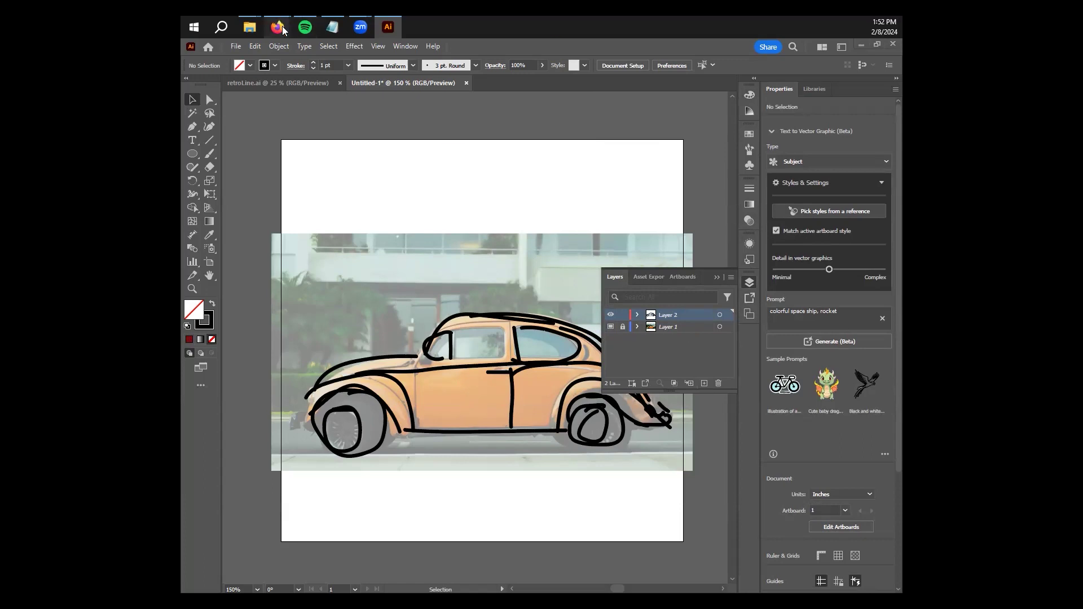
Switch to Firefox and open the UNIT 1 - Line page from the course modules to view the tutorial links.
mouse_move(284, 30)
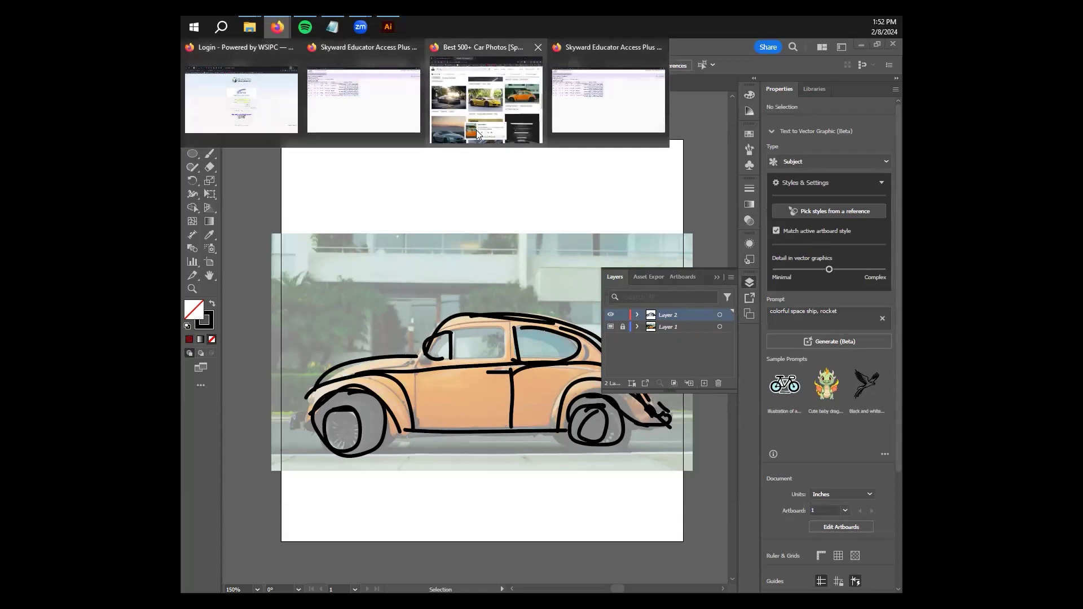
left_click(486, 100)
left_click(273, 51)
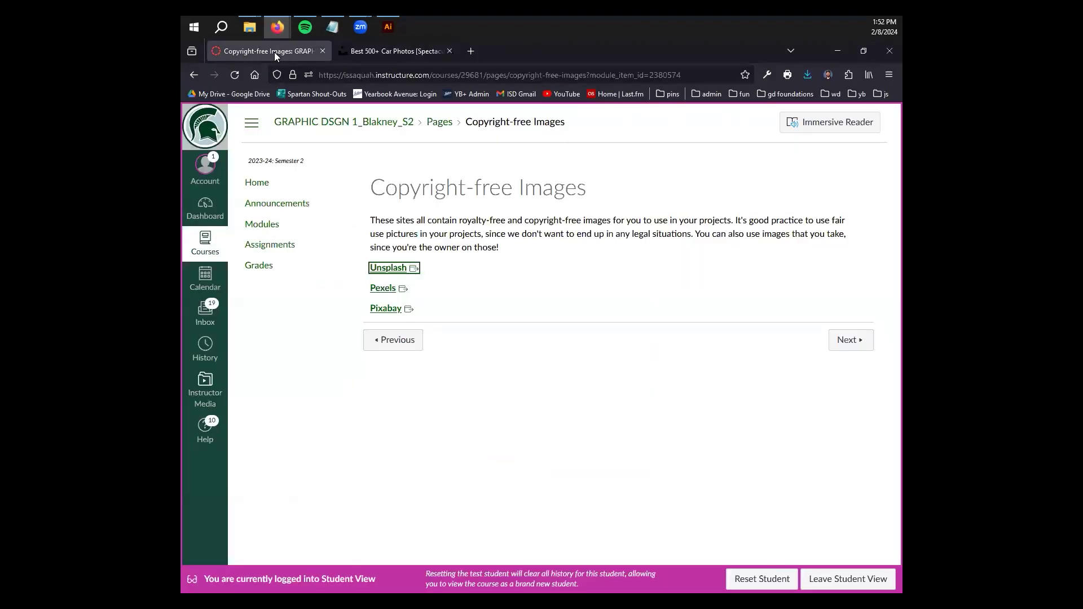
left_click(263, 223)
scroll(429, 339, "down", 3)
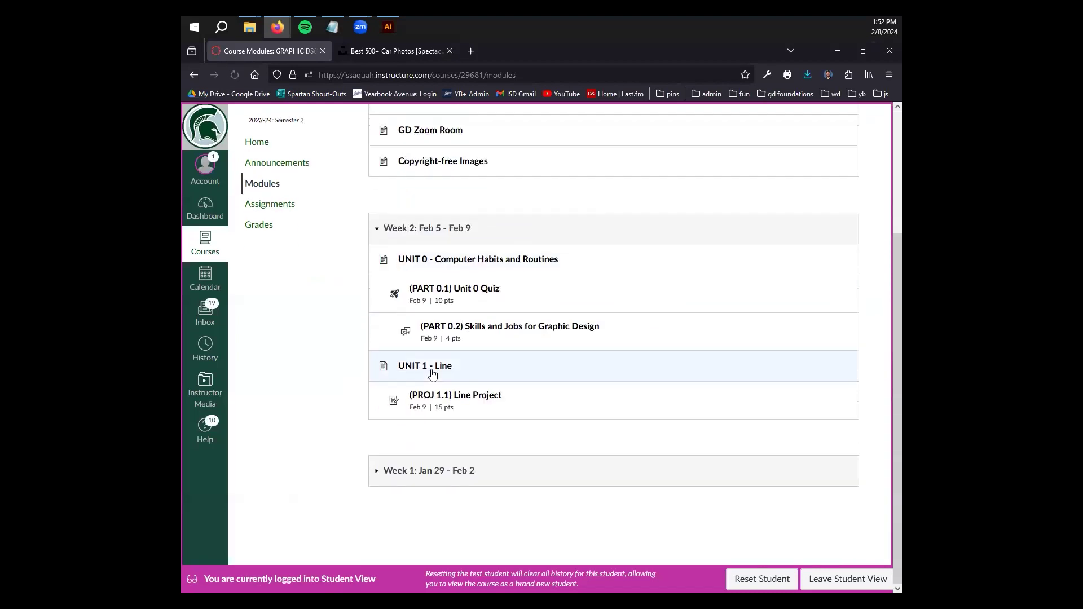
left_click(424, 366)
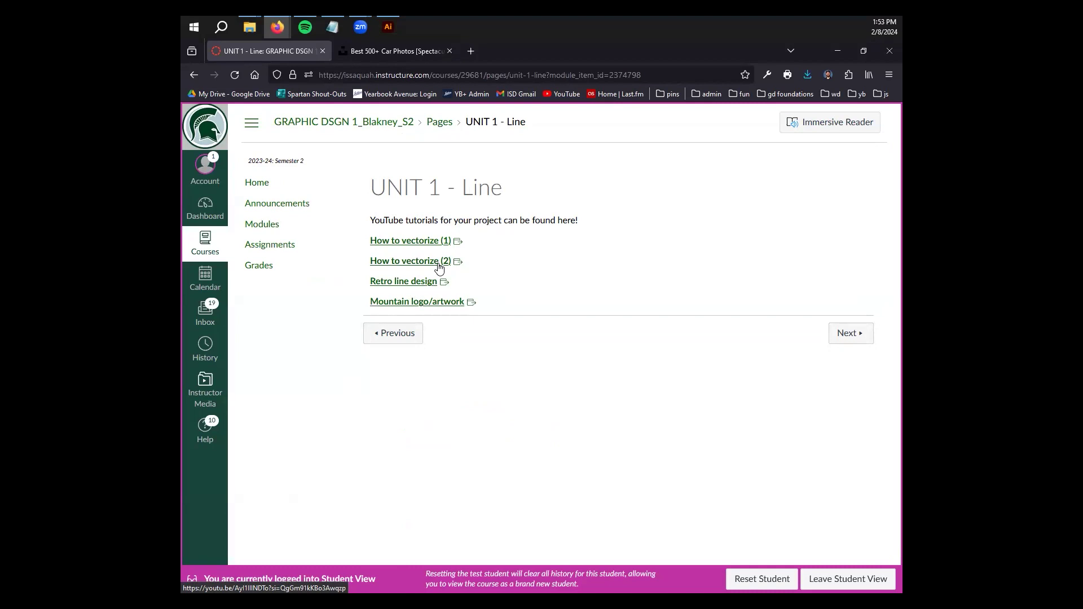
left_click(389, 28)
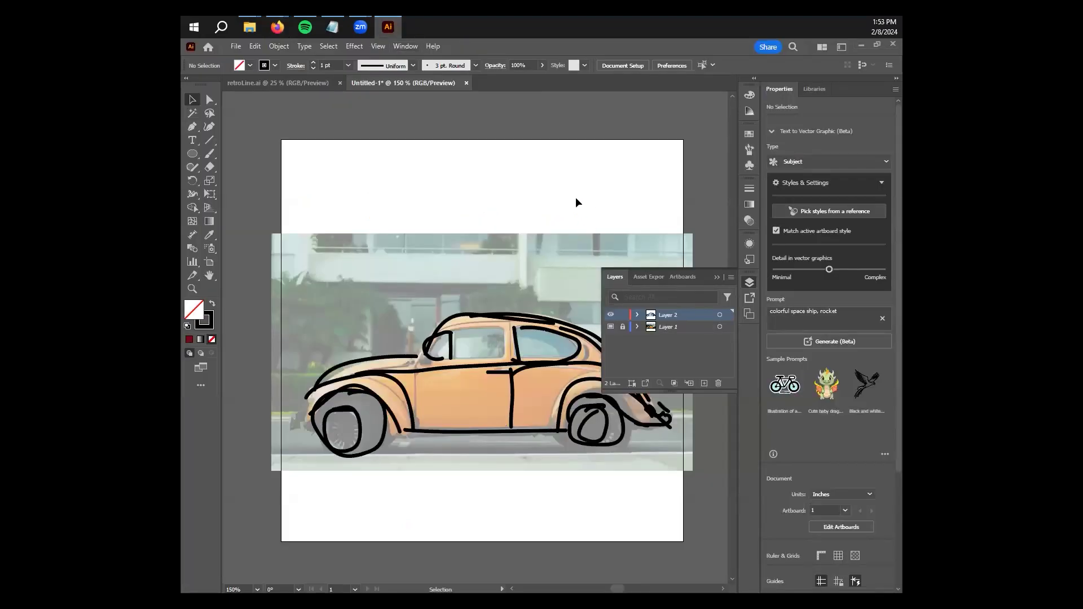
mouse_move(275, 26)
left_click(485, 99)
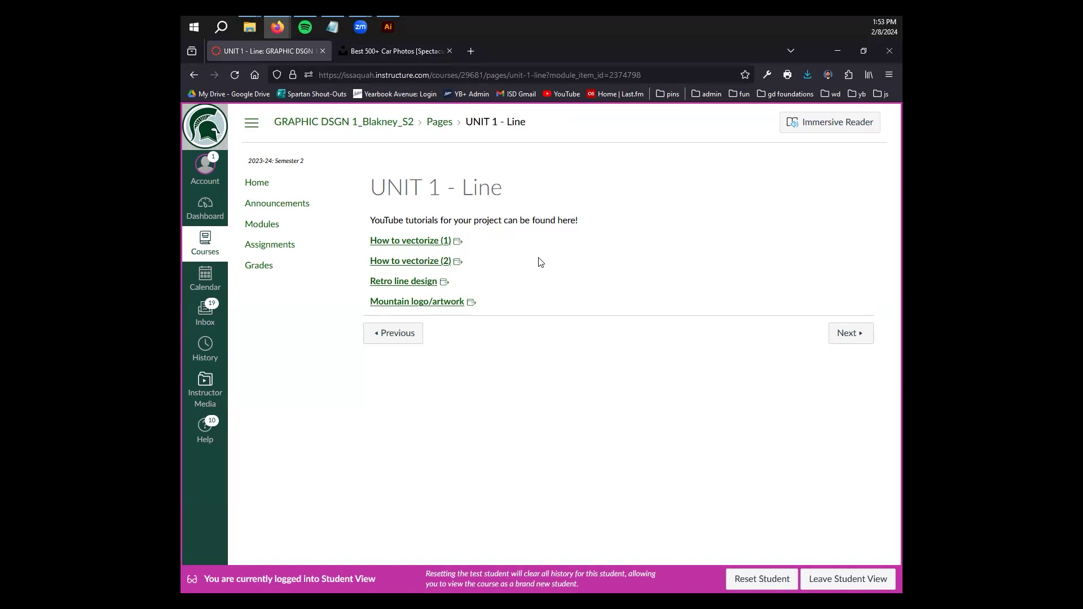
left_click(344, 50)
Switch back to Illustrator and start saving the document under a new name in the 6gd folder inside s2.
key("alt+Tab")
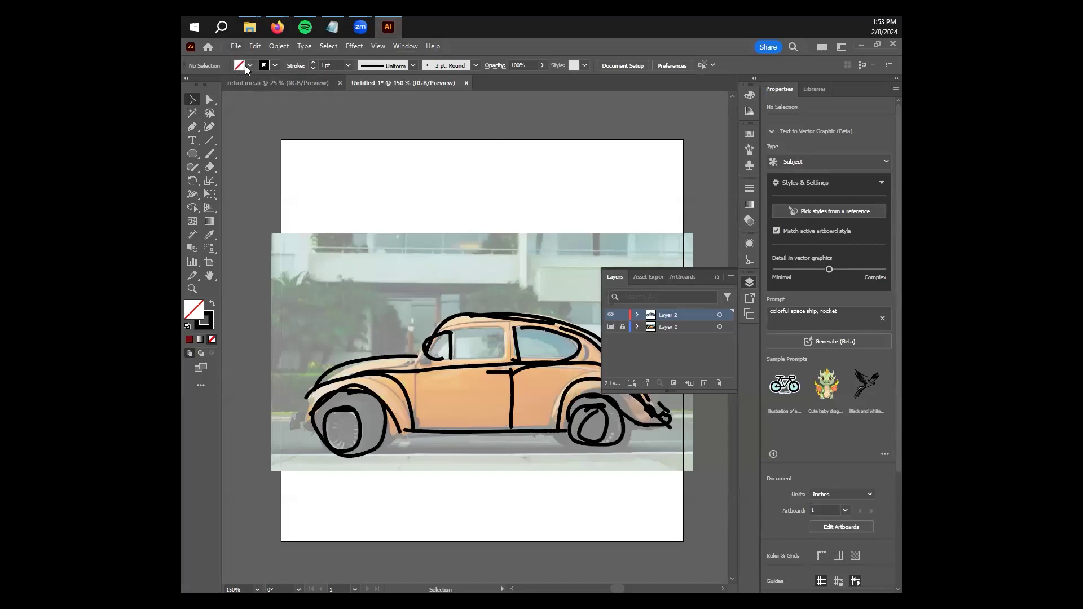
left_click(237, 45)
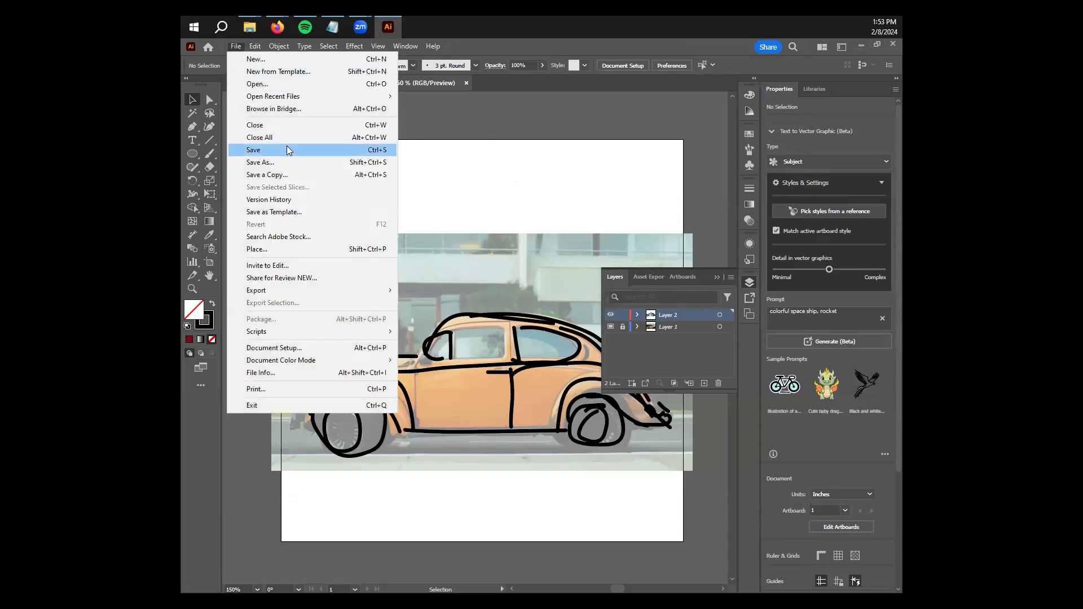
left_click(304, 163)
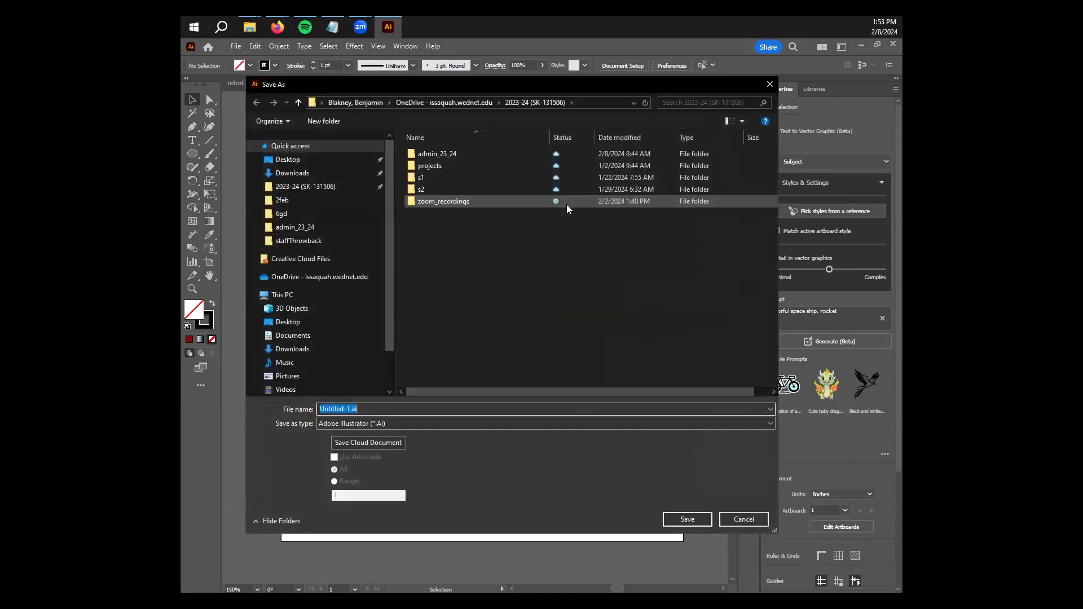
double_click(430, 189)
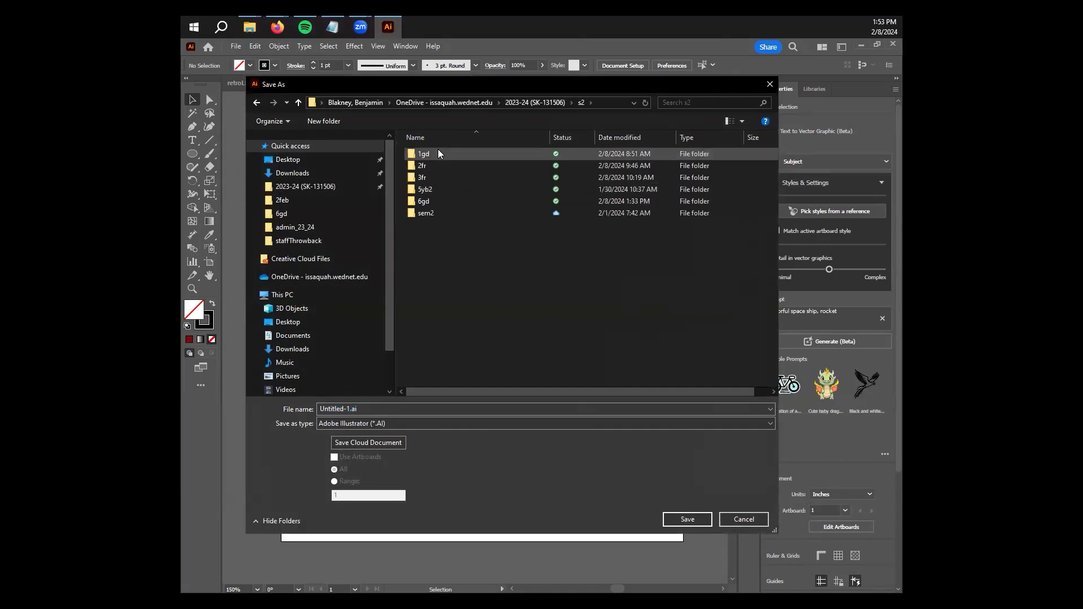
left_click(441, 203)
double_click(441, 202)
Name the file vectorize and save it in Adobe Illustrator (AI) format, accepting the Illustrator save options.
left_click(393, 409)
type("vec")
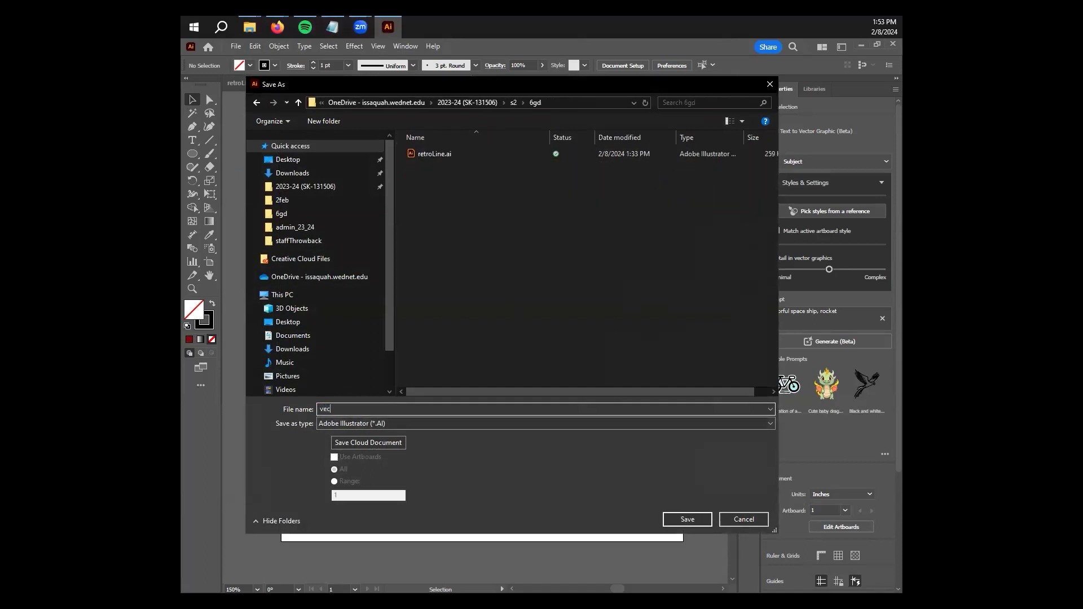
type("torixe")
key("BackSpace")
key("BackSpace")
type("zw")
left_click(667, 524)
left_click(652, 468)
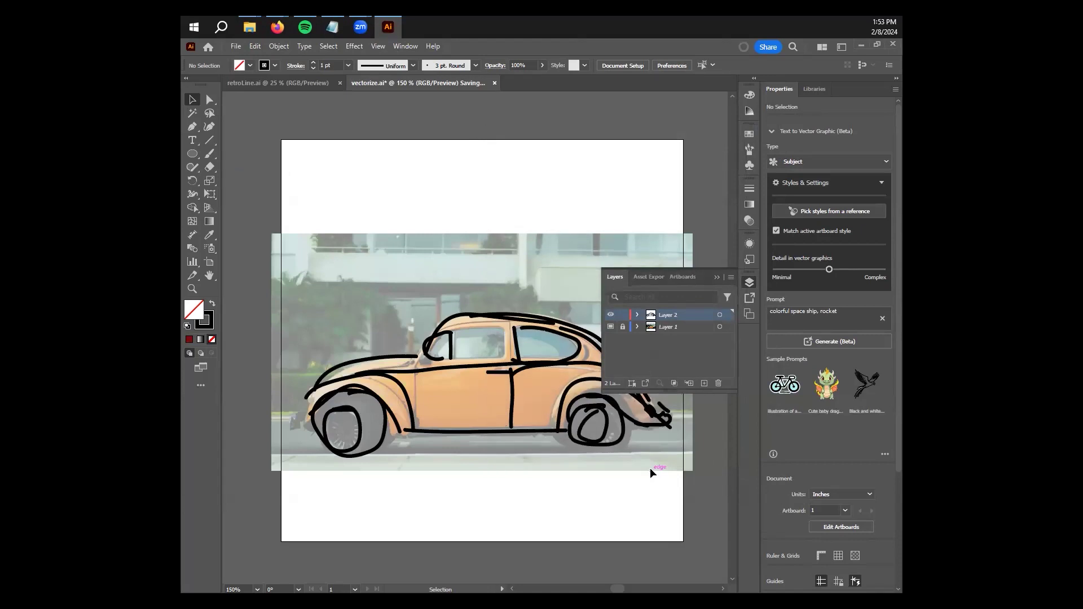